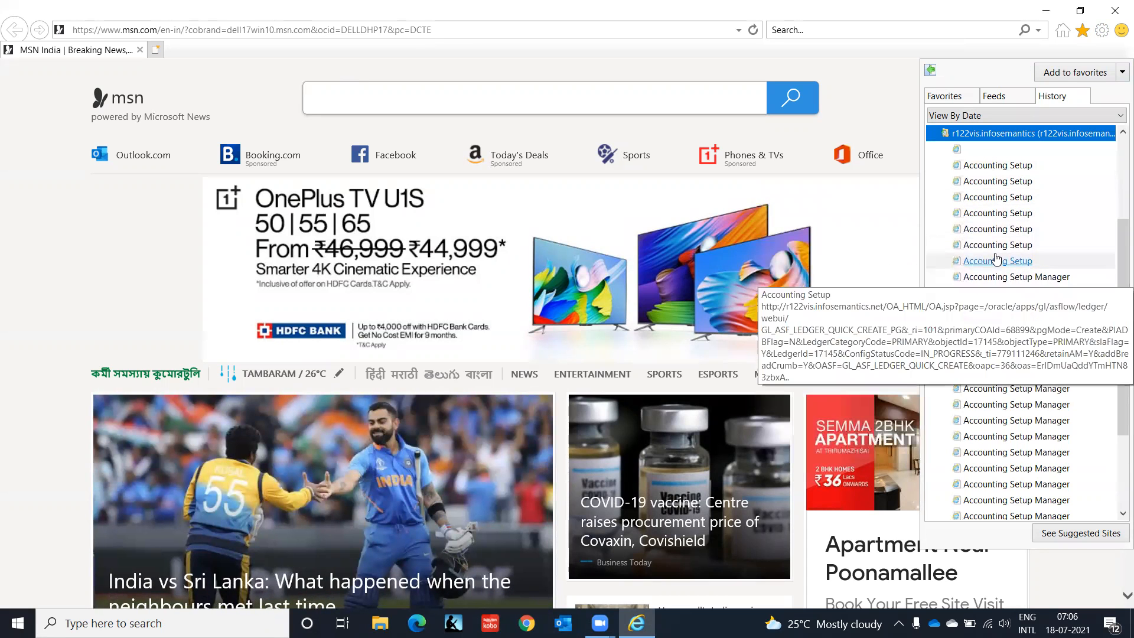
Step: Open the Oracle login page from the browsing history of the r122vis.infosemantics site
left_click(980, 140)
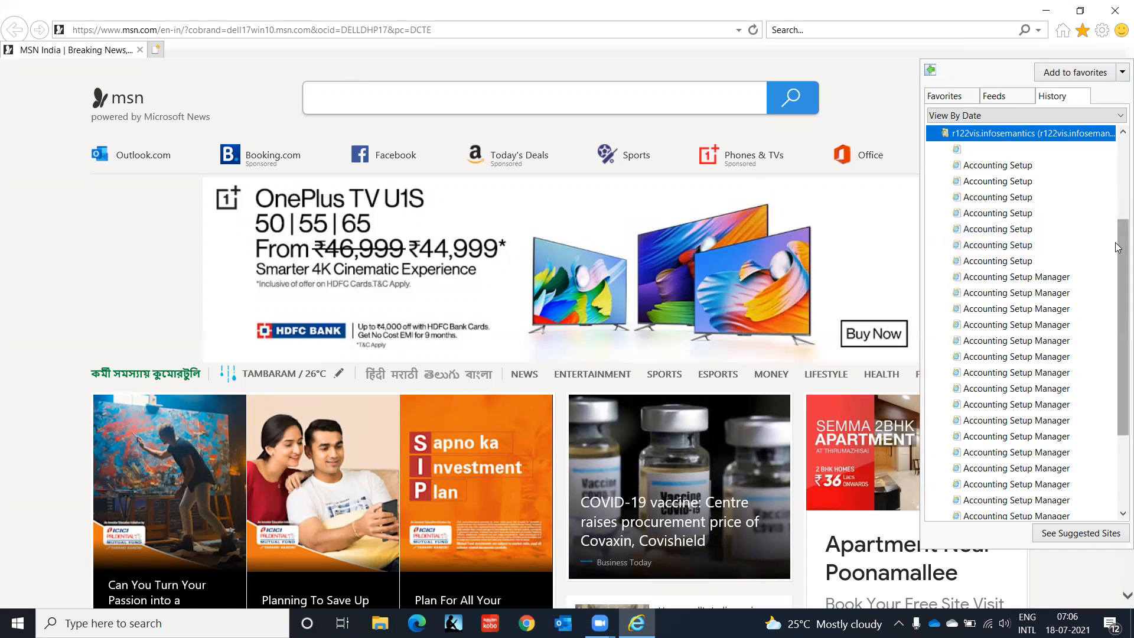
scroll(1118, 248, "down", 3)
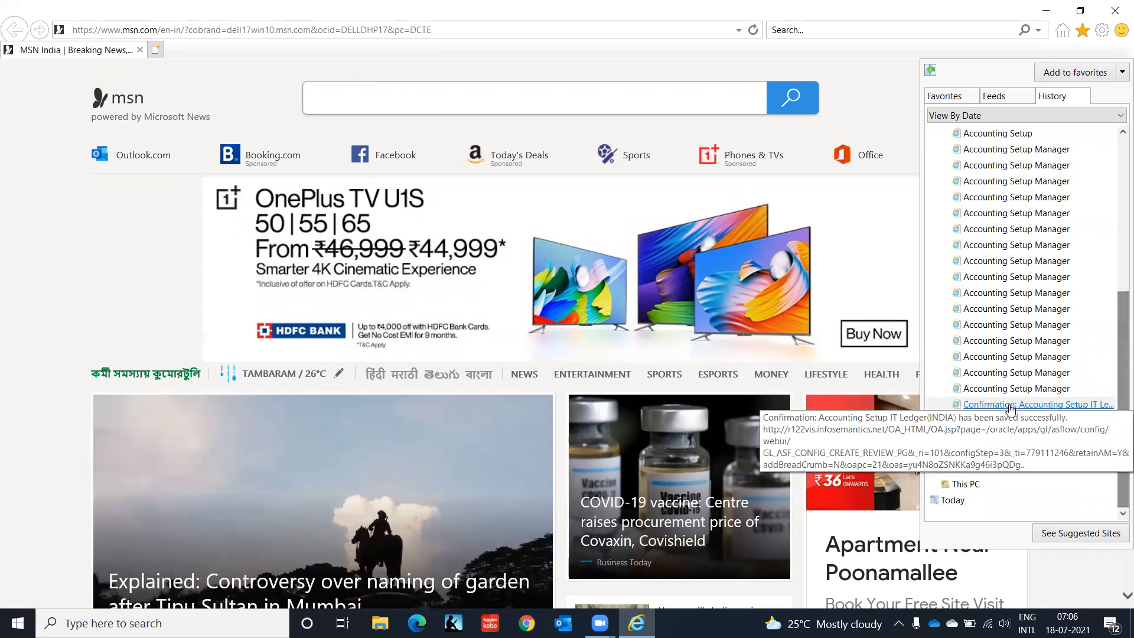
left_click(1011, 406)
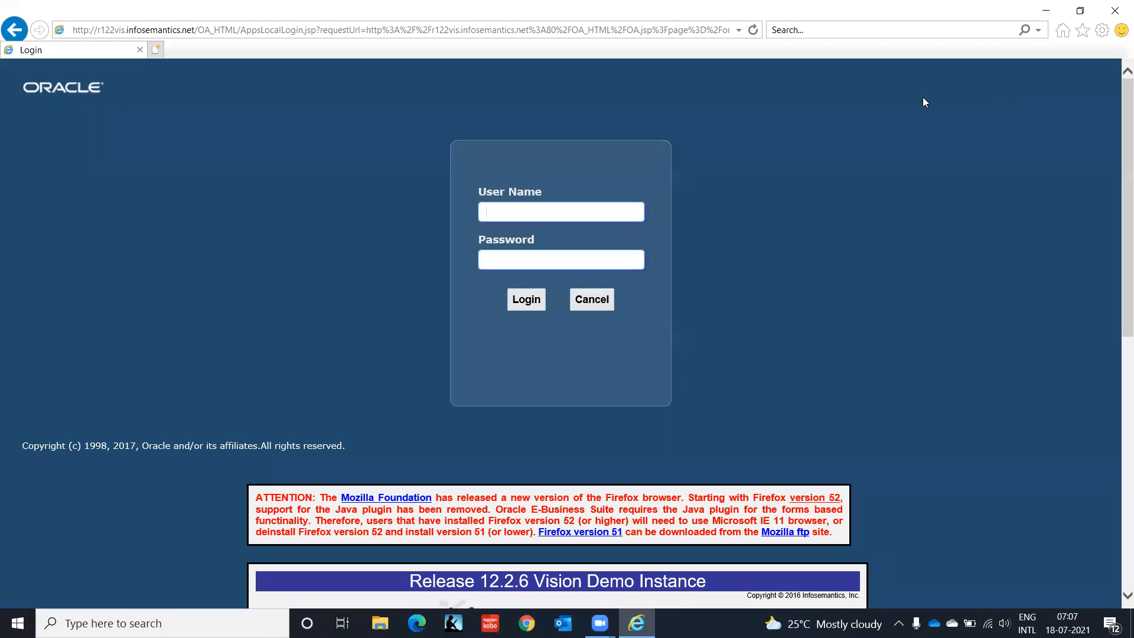
Step: Save the Oracle login page as a browser favorite under a new name
left_click(1090, 36)
left_click(1084, 72)
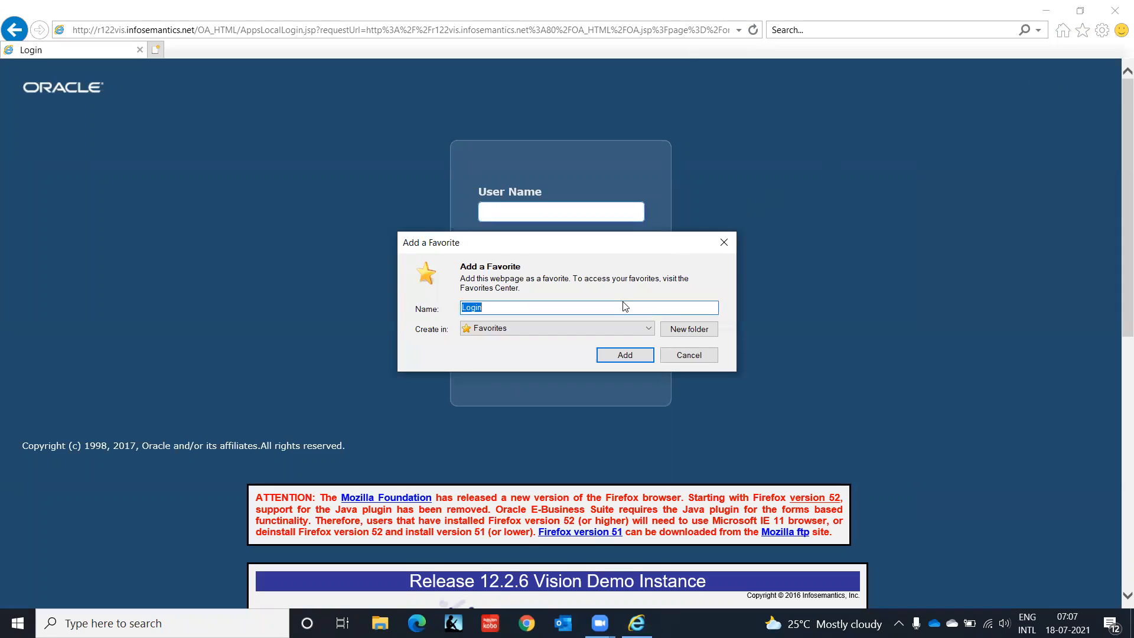
type("r1226")
left_click(627, 355)
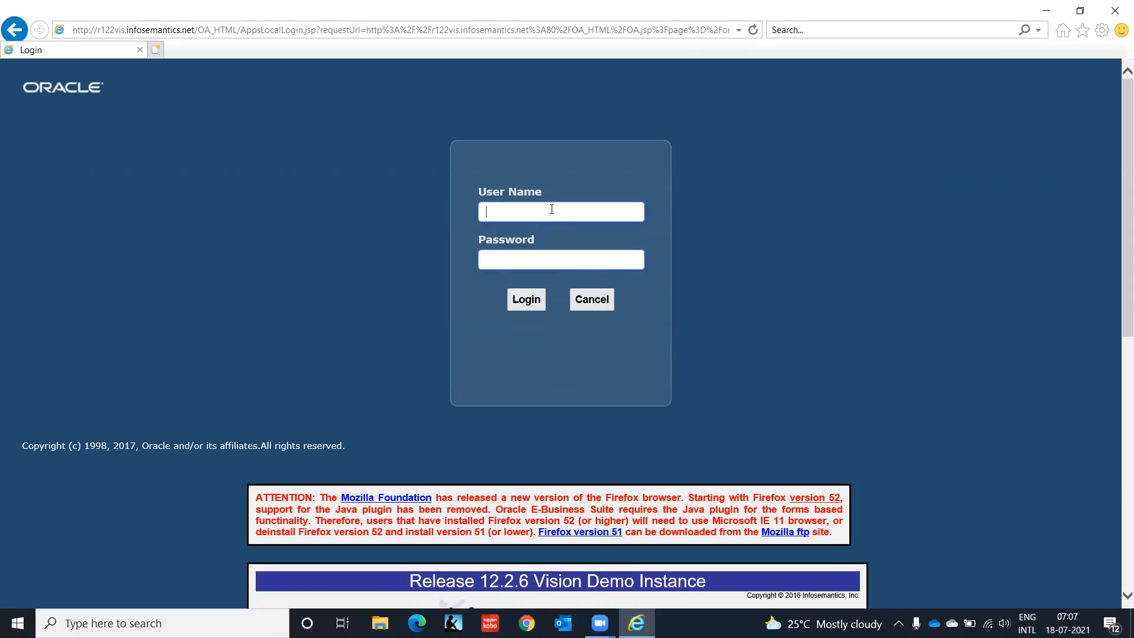
Step: Log in to Oracle E-Business Suite with the account's user name and password
type("gopal.d0908")
key("Tab")
type("•••")
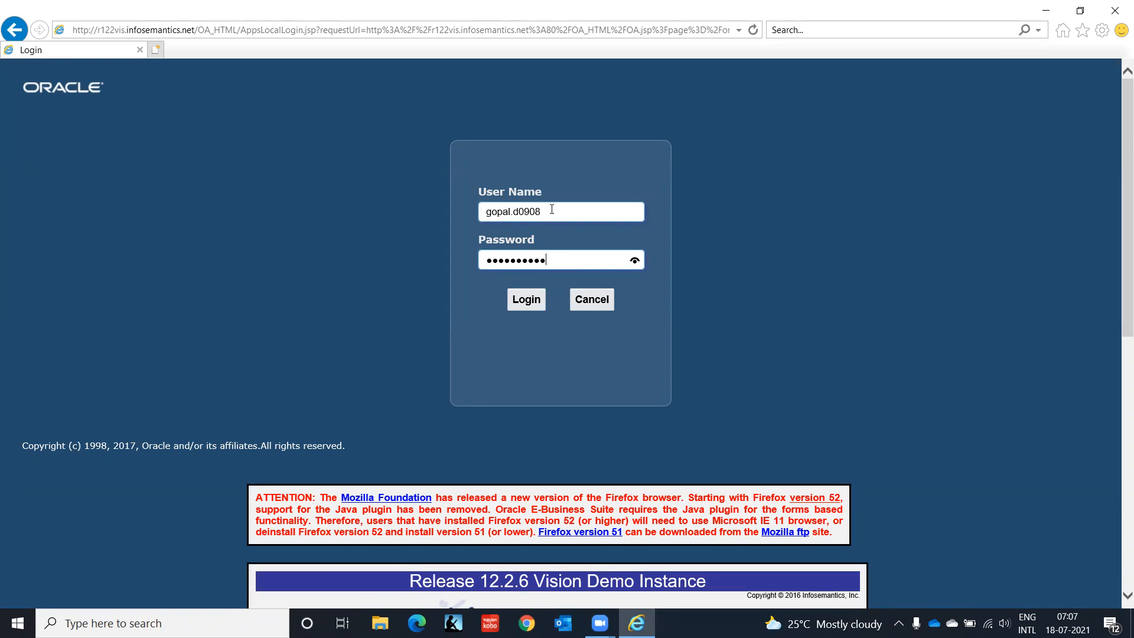
left_click(534, 302)
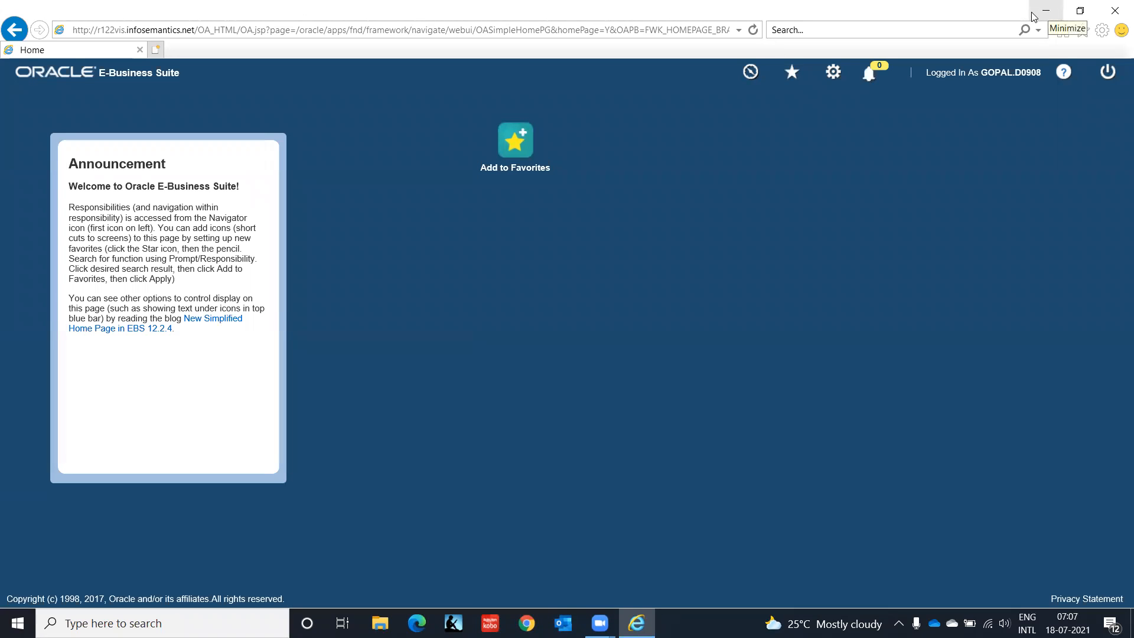
Step: View the Issue screenshot saved on the desktop, close it and return to the Oracle home page in Internet Explorer
left_click(1035, 15)
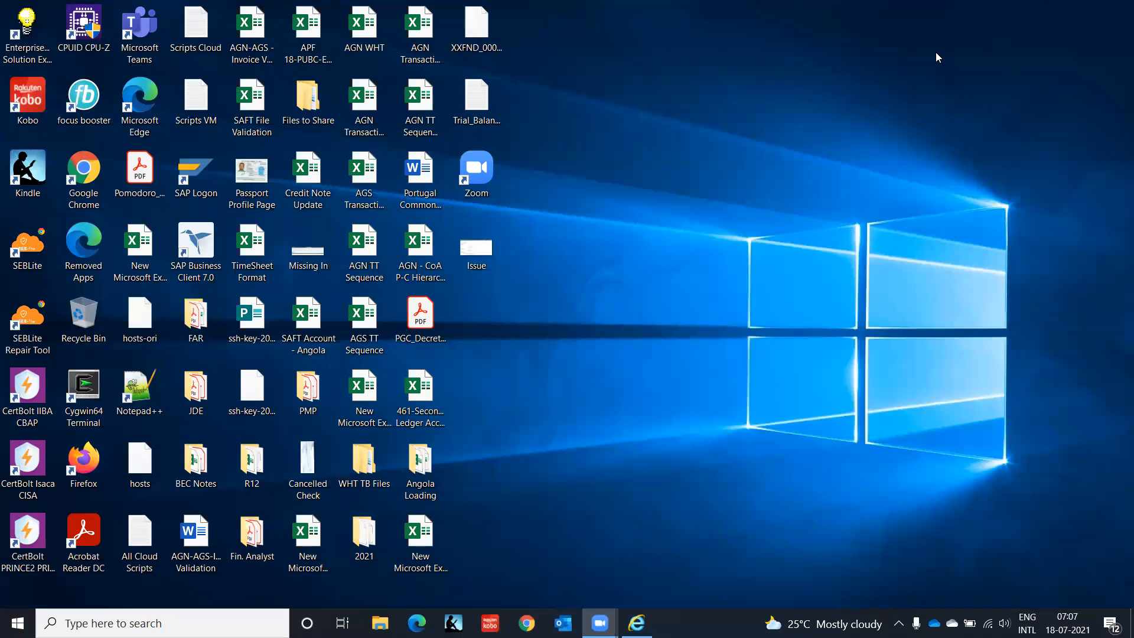
double_click(473, 249)
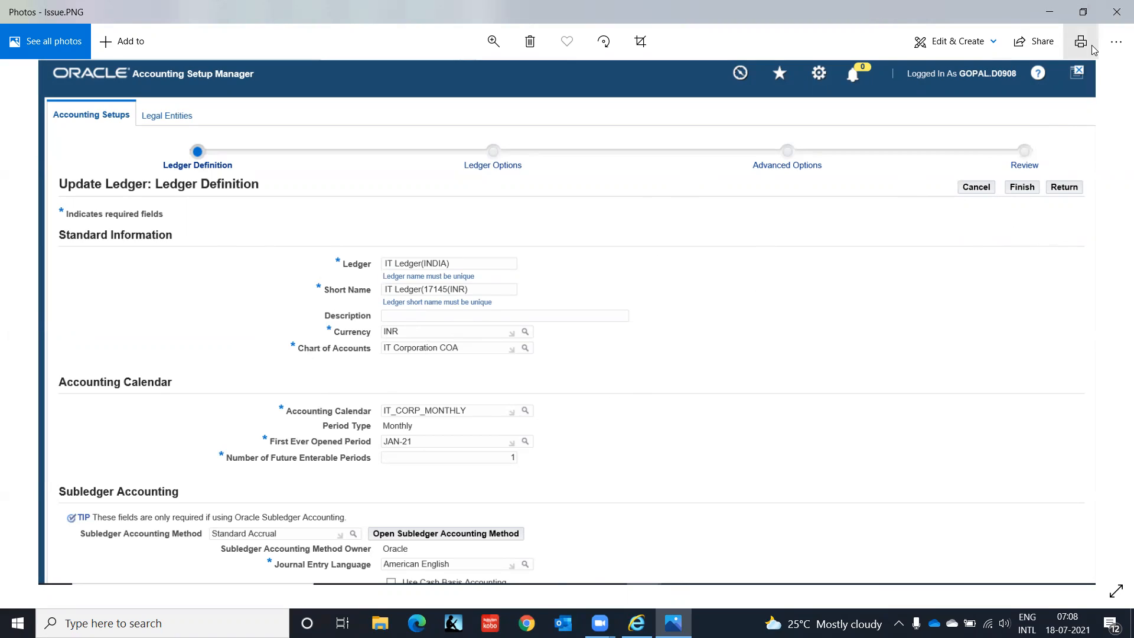
left_click(1115, 12)
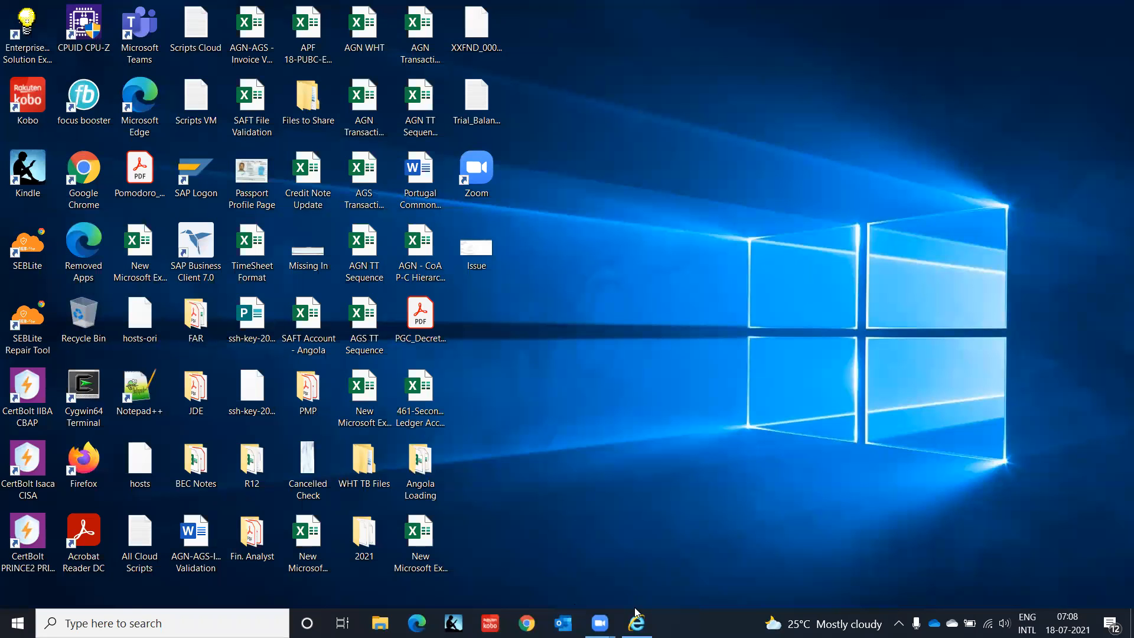
left_click(636, 624)
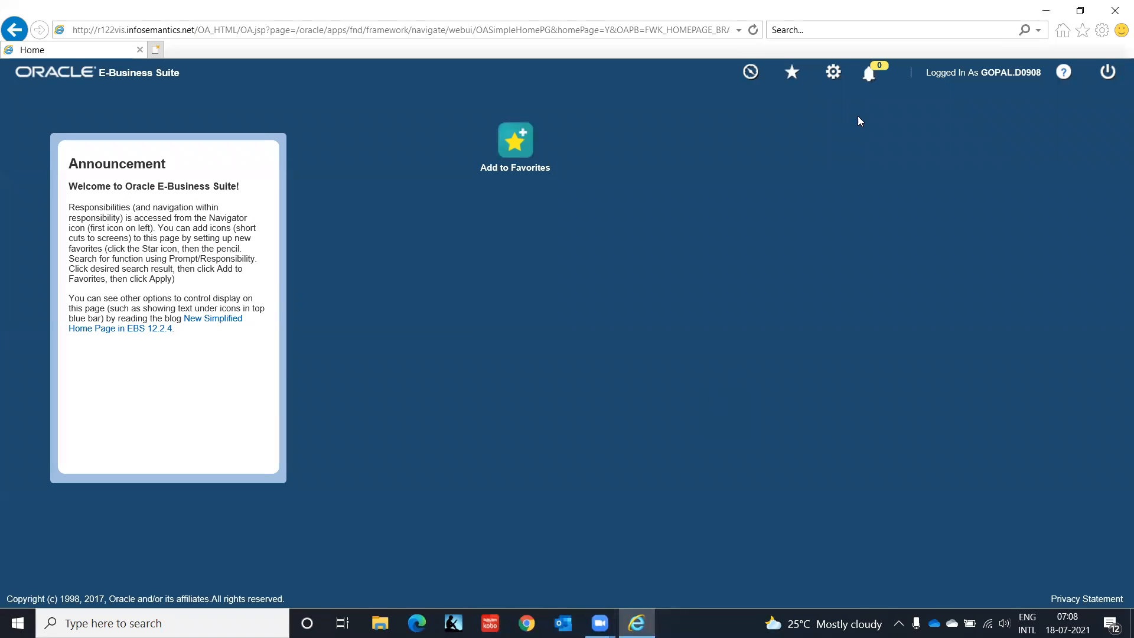
Step: Open the Key Flexfield Segments form under GL Super User, IT India financial setup, accepting the risk to run the Java application
left_click(793, 80)
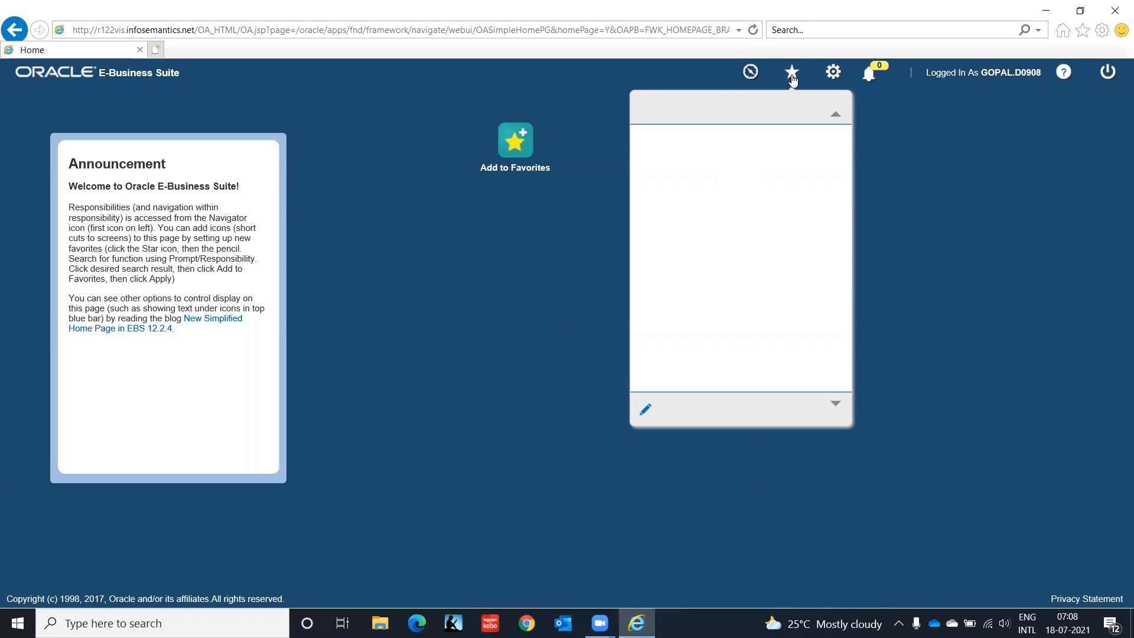
left_click(749, 74)
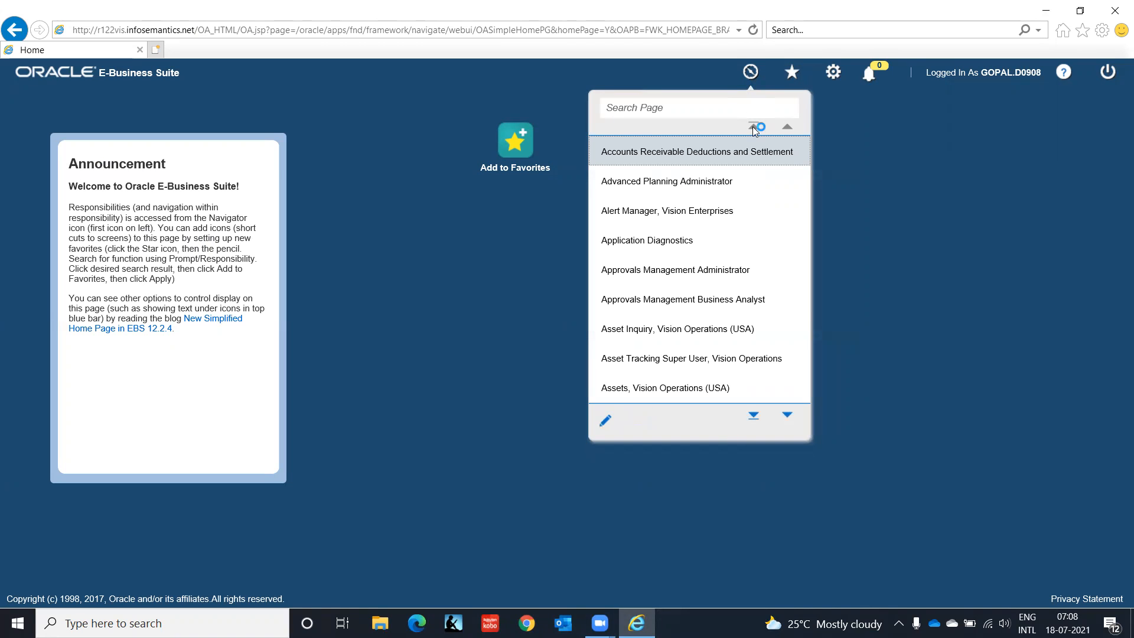
left_click(788, 416)
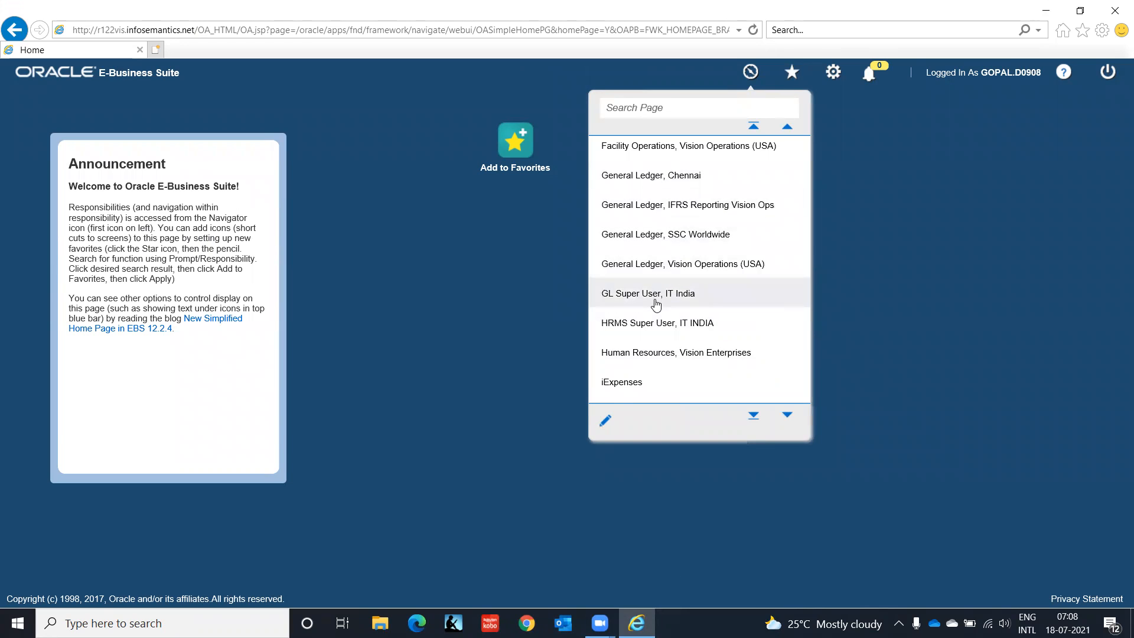
left_click(657, 304)
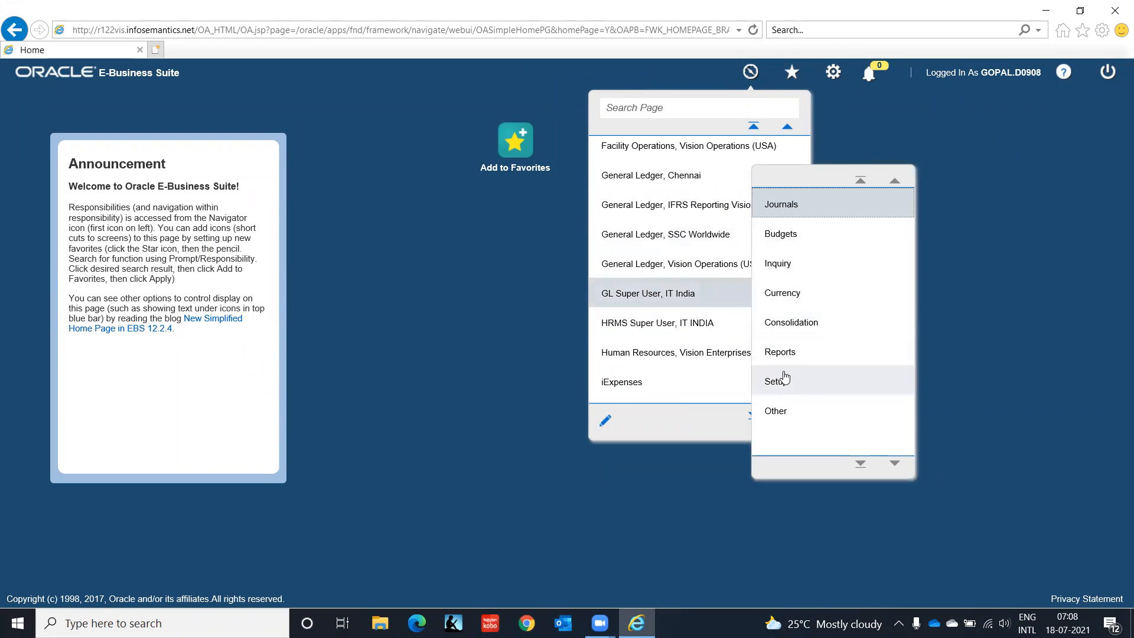
left_click(779, 380)
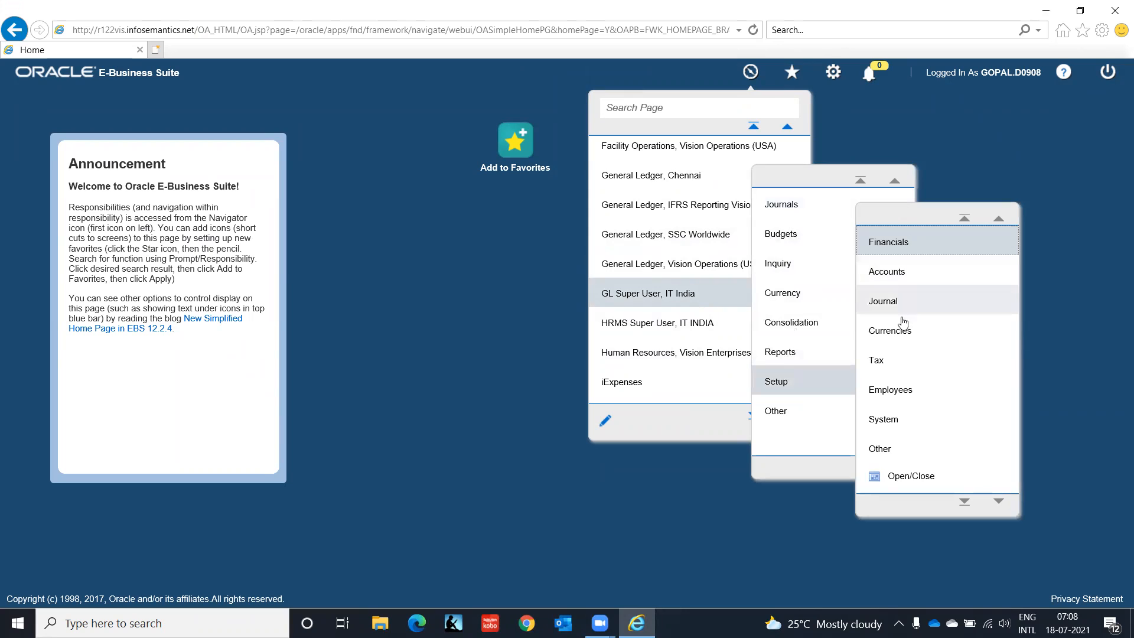
left_click(883, 244)
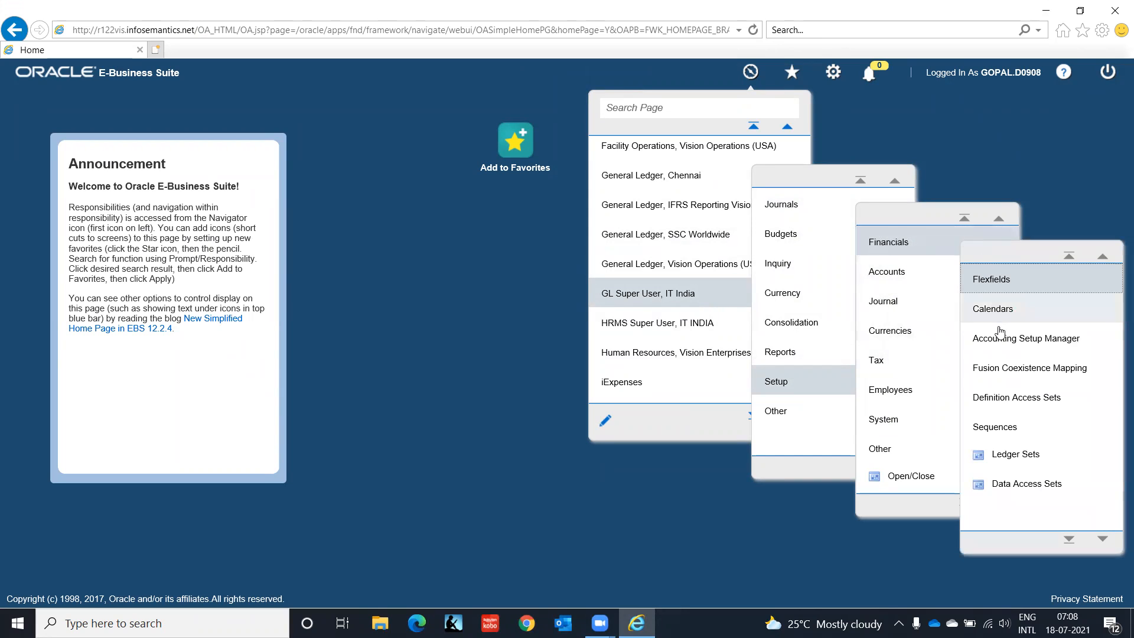
left_click(996, 279)
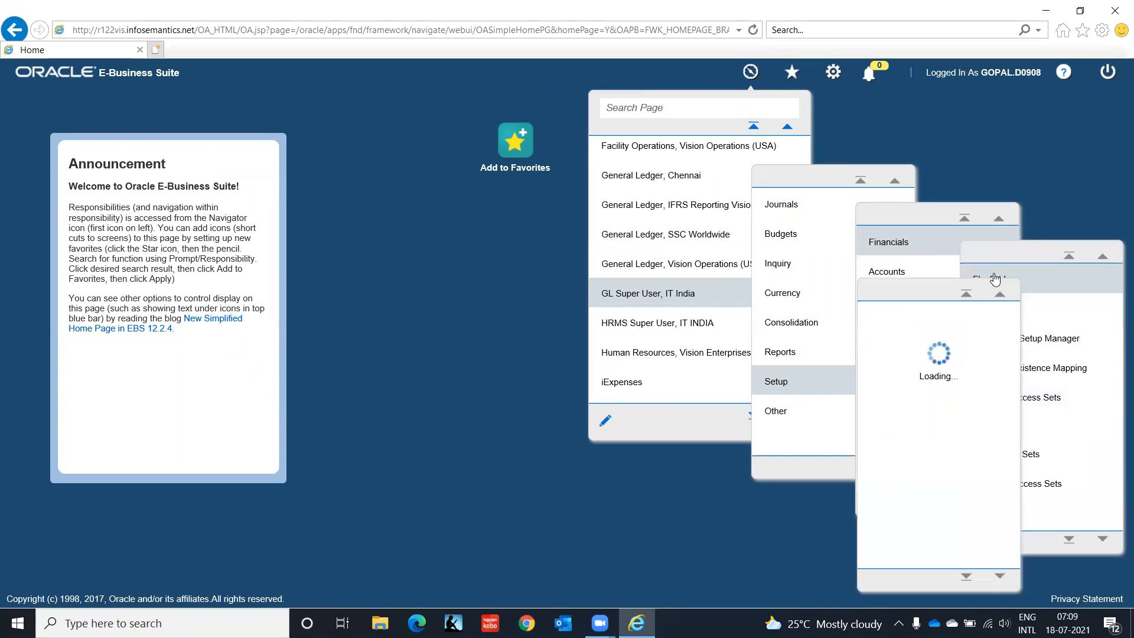
left_click(915, 319)
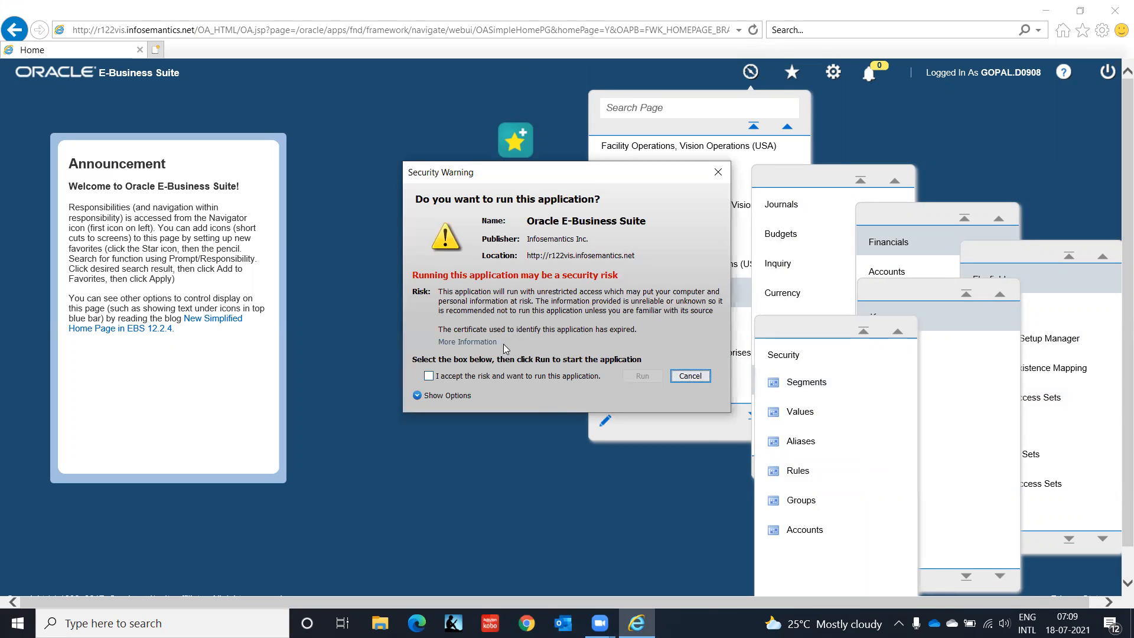
left_click(510, 376)
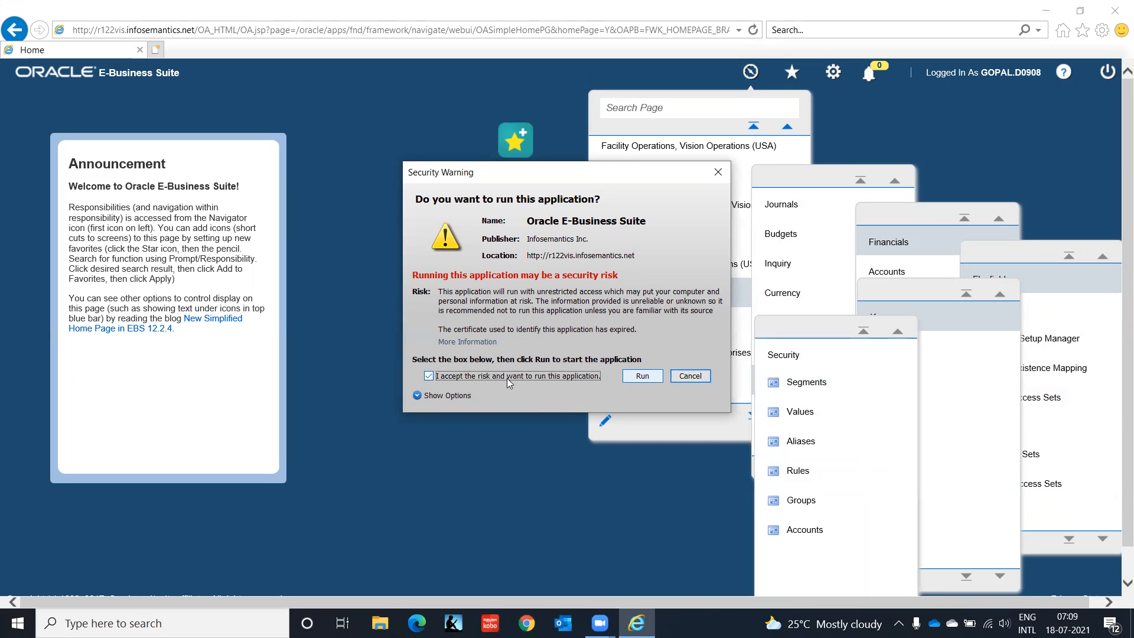
left_click(643, 377)
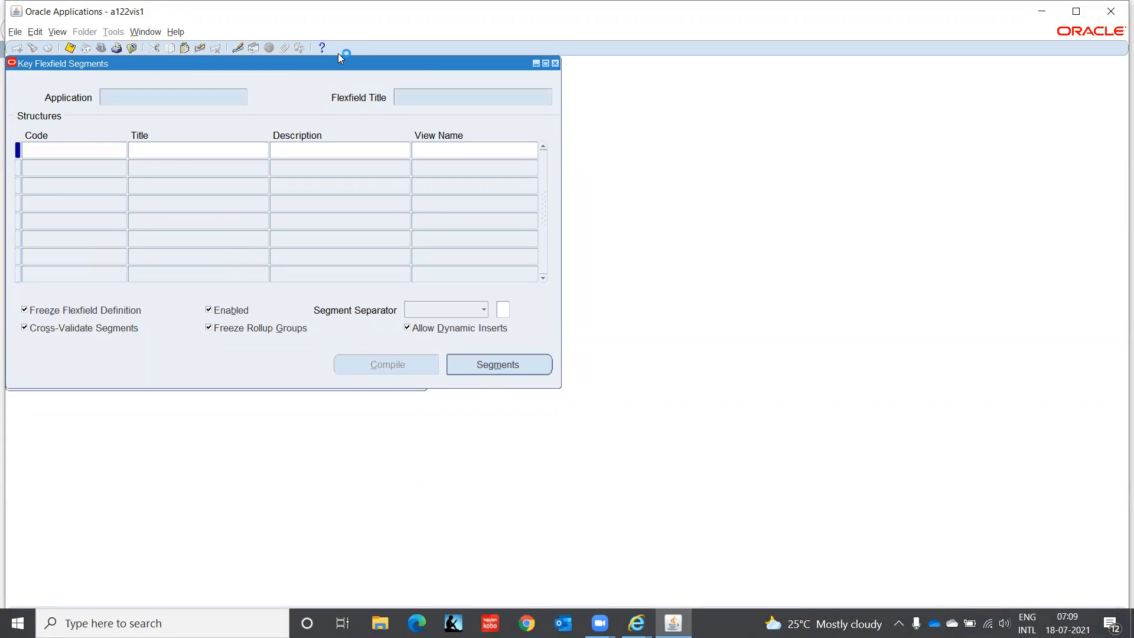
Step: Query the key flexfields for application Gener% and flexfield title Acc%
type("Gene")
type("r%")
type("Acc%")
key("ctrl+F11")
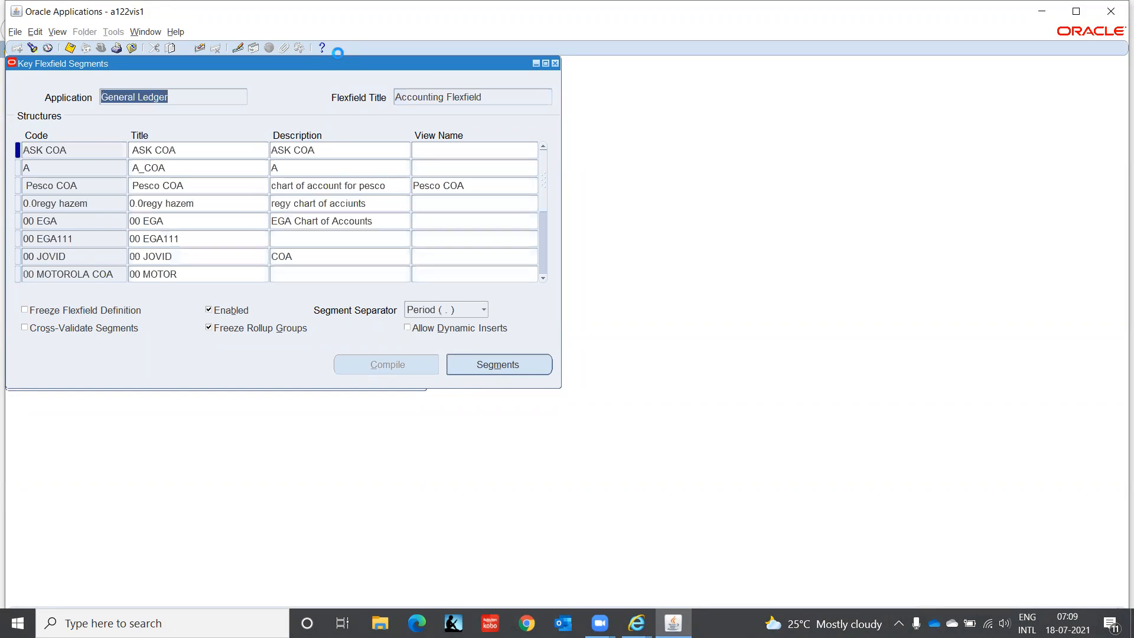
Step: Query the Accounting Flexfield structures whose code matches IT%
left_click(90, 150)
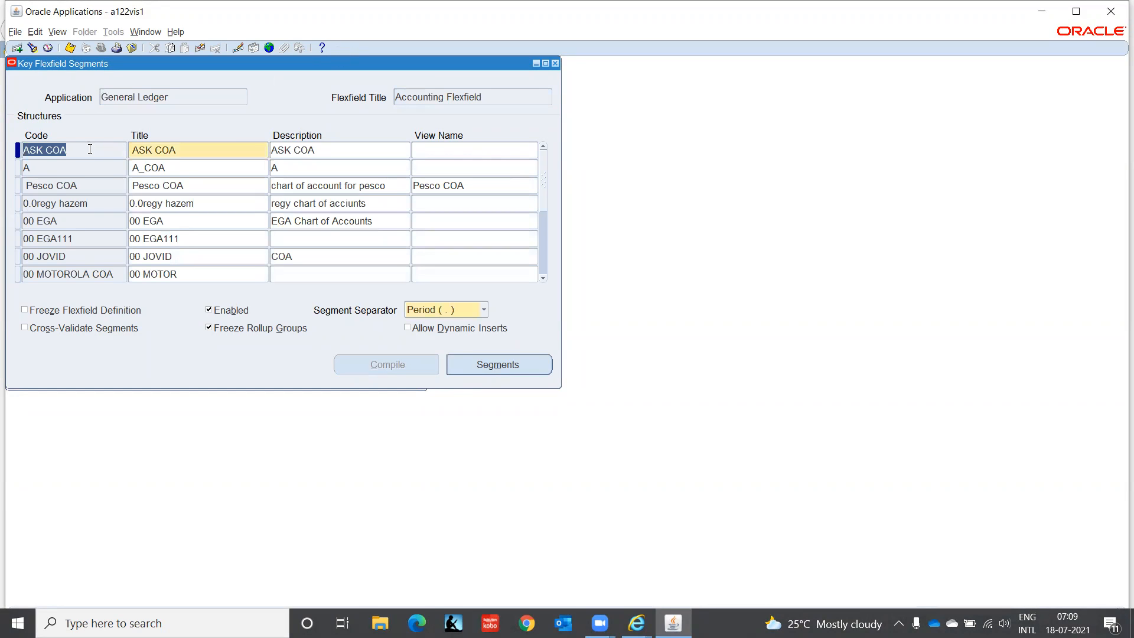
key("F11")
type("IT%")
key("ctrl+F11")
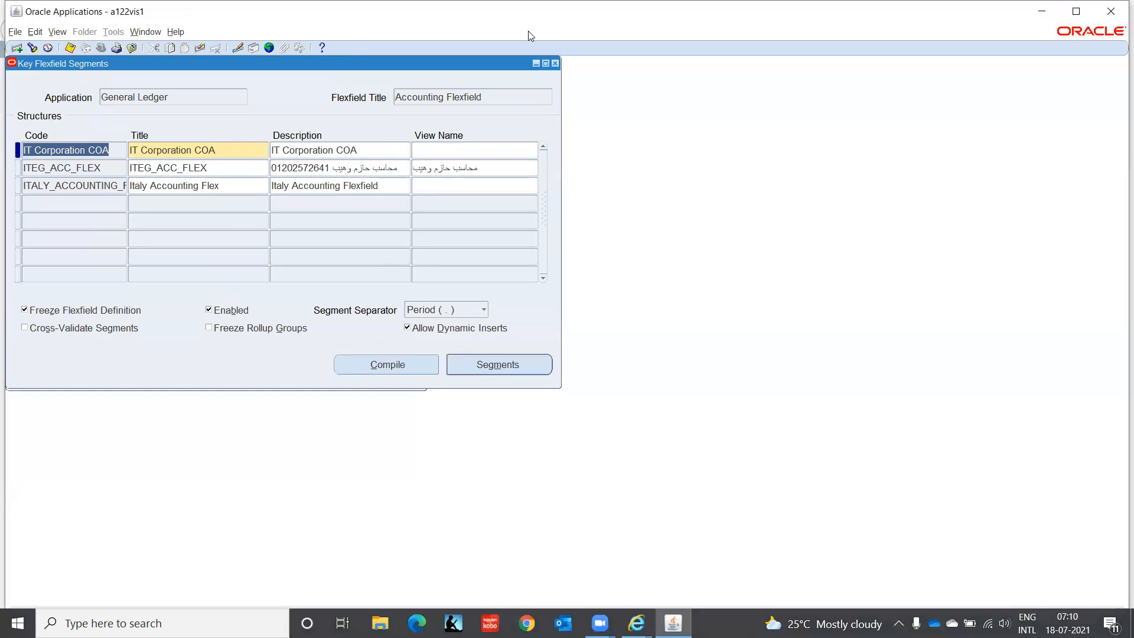
Step: Close the Key Flexfield Segments form and launch Accounting Setup Manager from the Financials setup functions
left_click(555, 64)
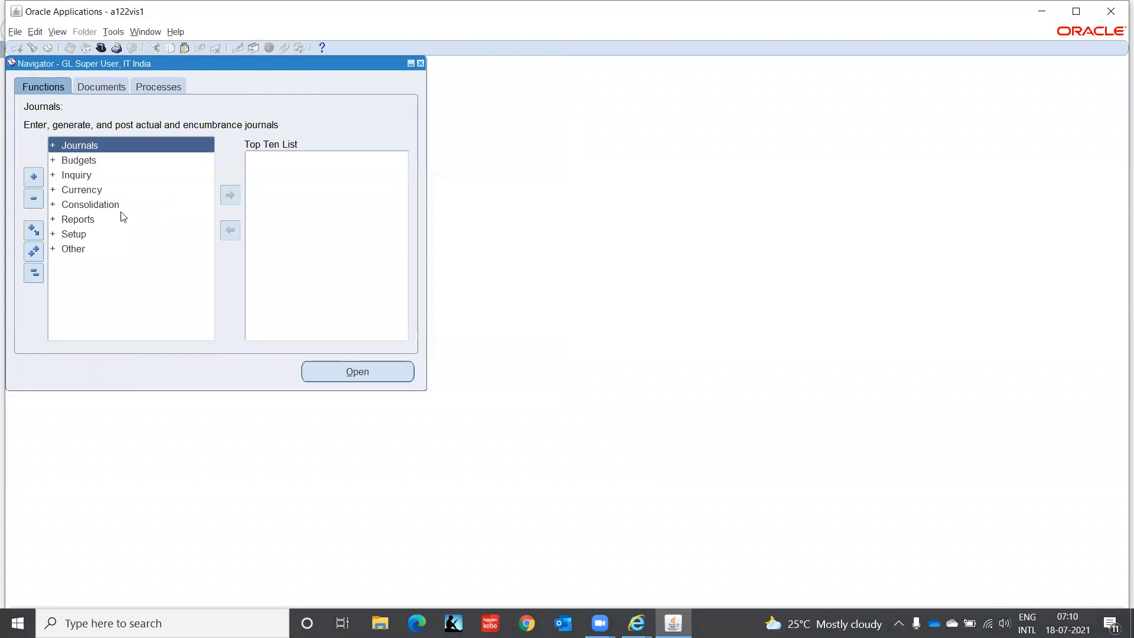
left_click(77, 234)
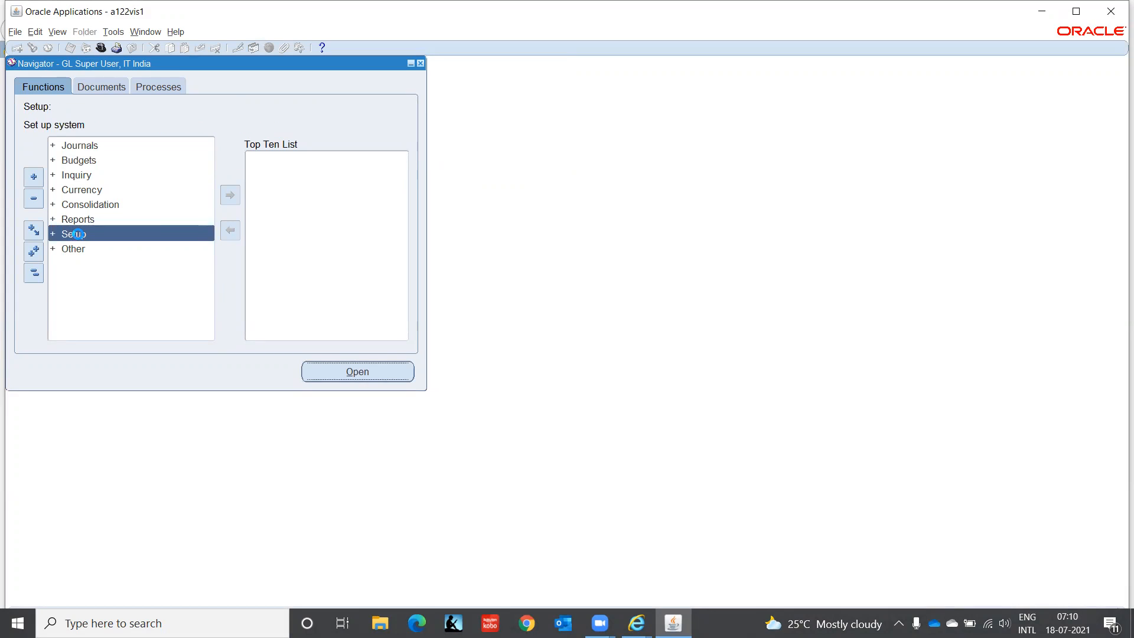
double_click(77, 233)
key("Return")
key("Down")
key("Down")
key("Down")
key("Up")
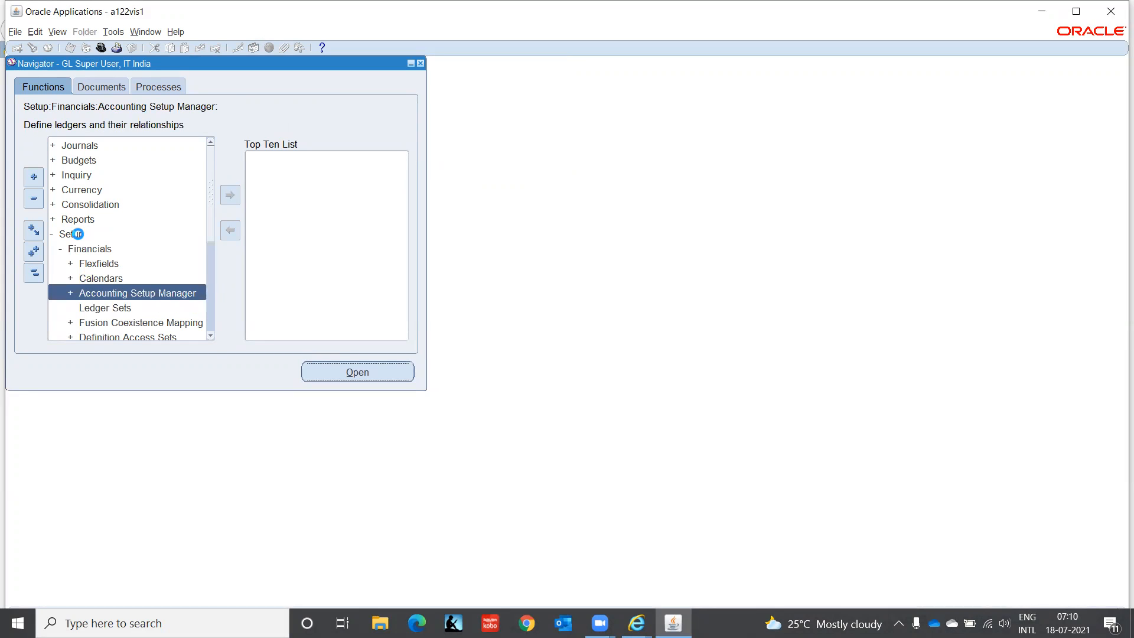
key("Return")
key("Return")
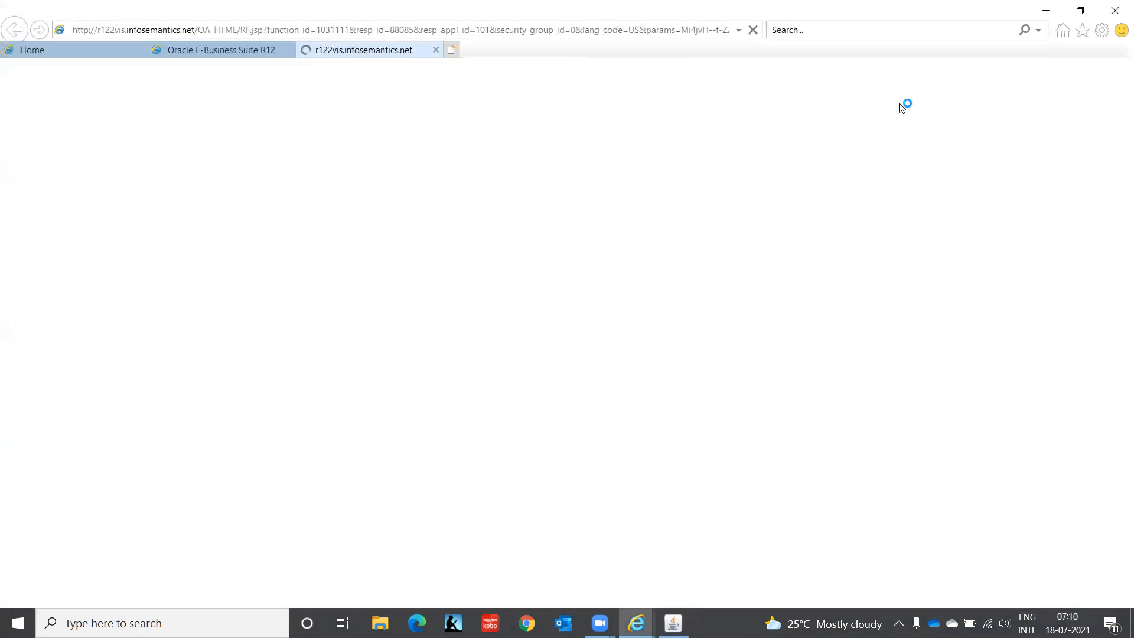
Step: Minimize the open windows and open the New Microsoft Excel Worksheet (4) notes from the desktop in Excel
left_click(1052, 12)
left_click(1055, 14)
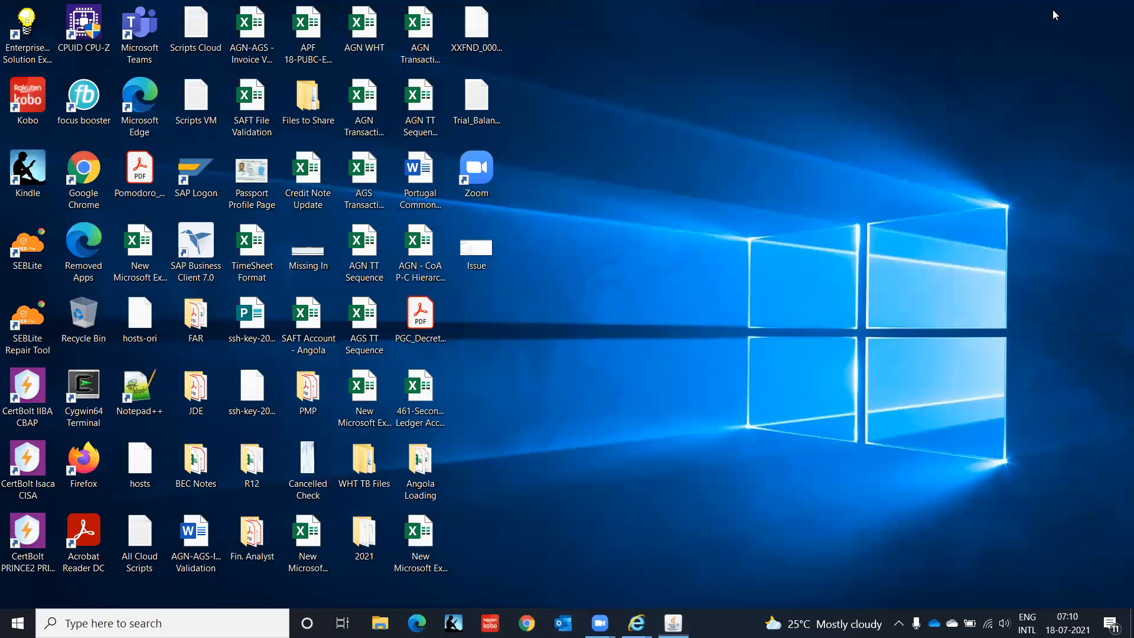
double_click(431, 552)
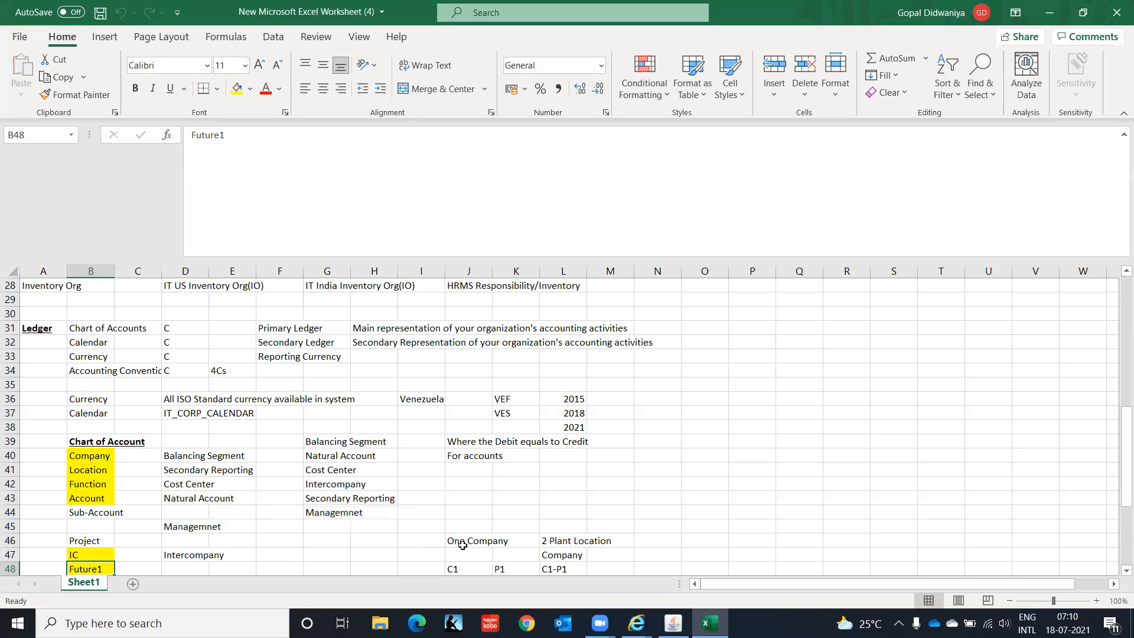
Step: Back in Accounting Setup Manager in Internet Explorer, search ledgers for IT% and open the accounting options of primary ledger IT Ledger(INDIA)
mouse_move(637, 623)
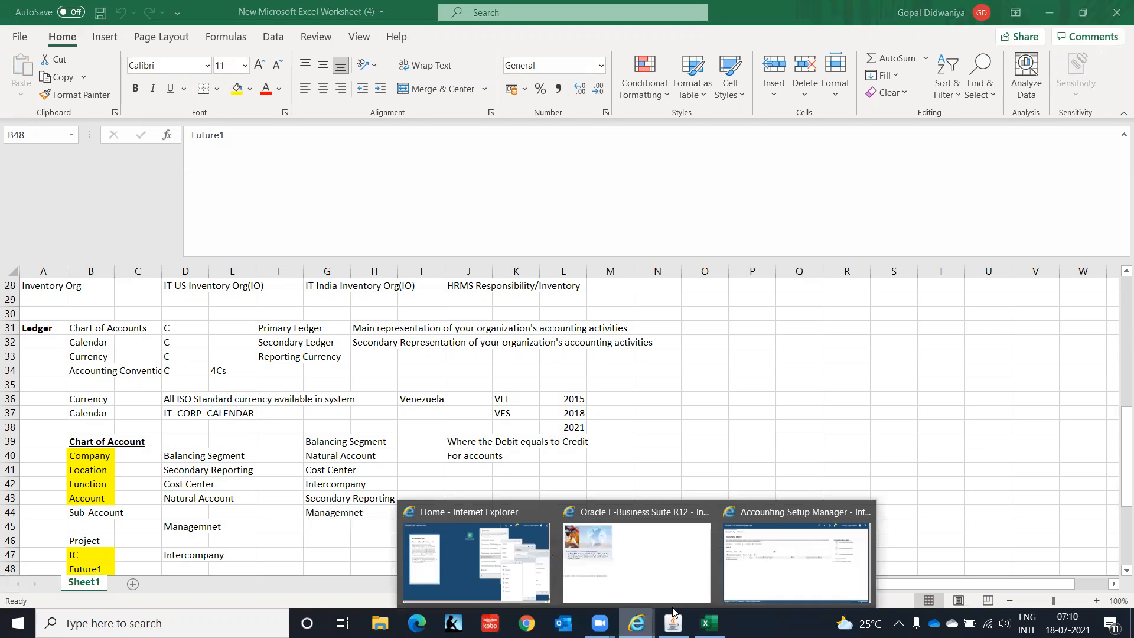
left_click(789, 579)
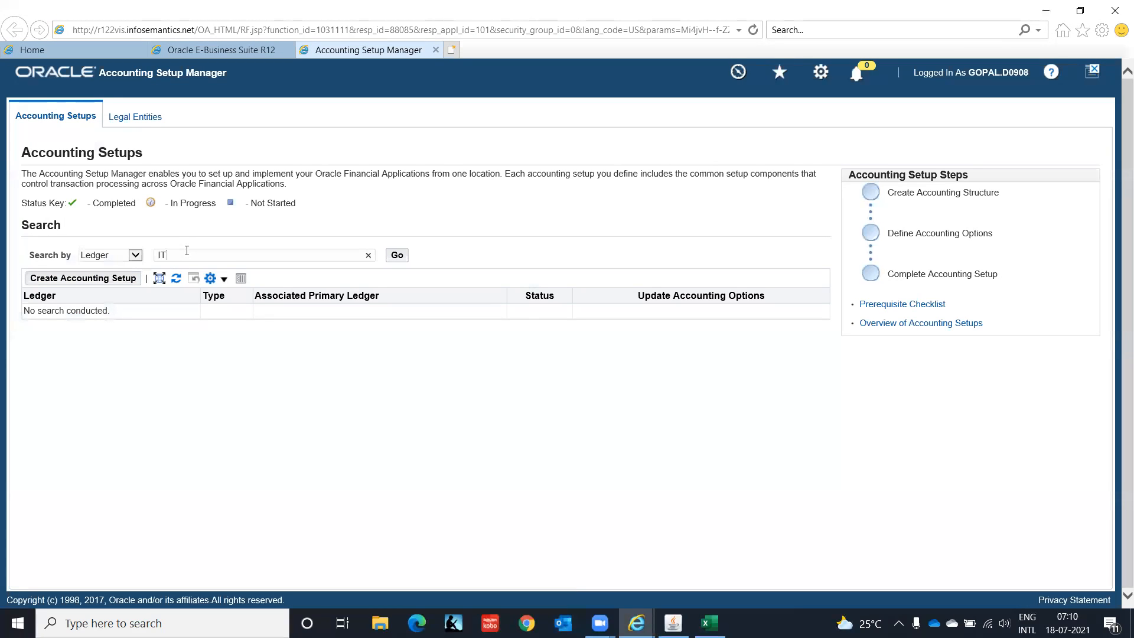
left_click(399, 258)
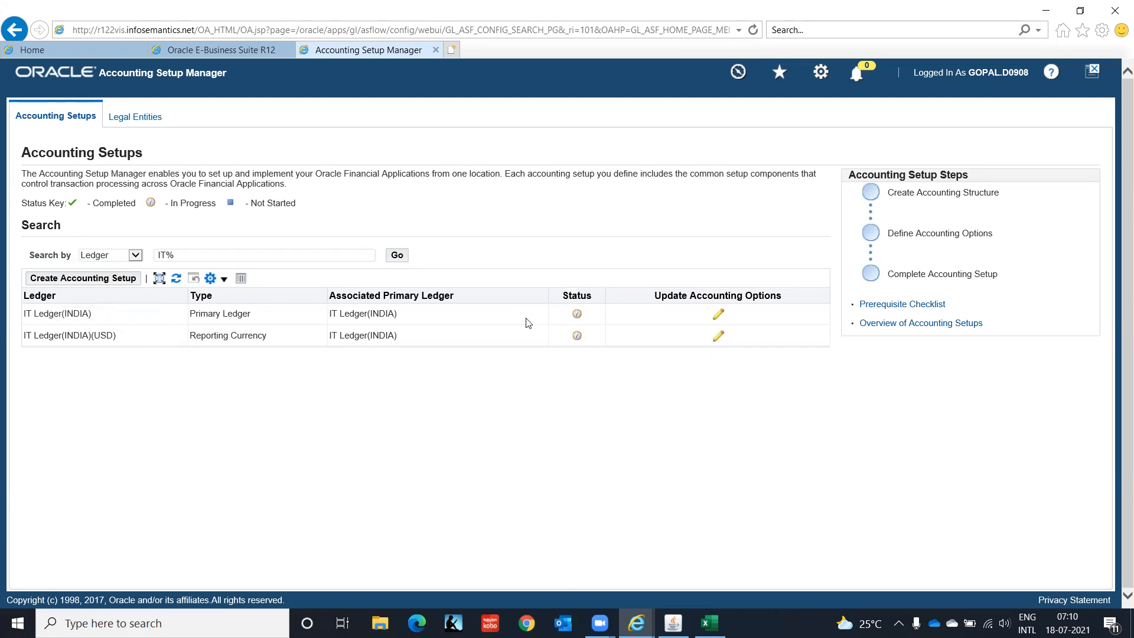
left_click(719, 314)
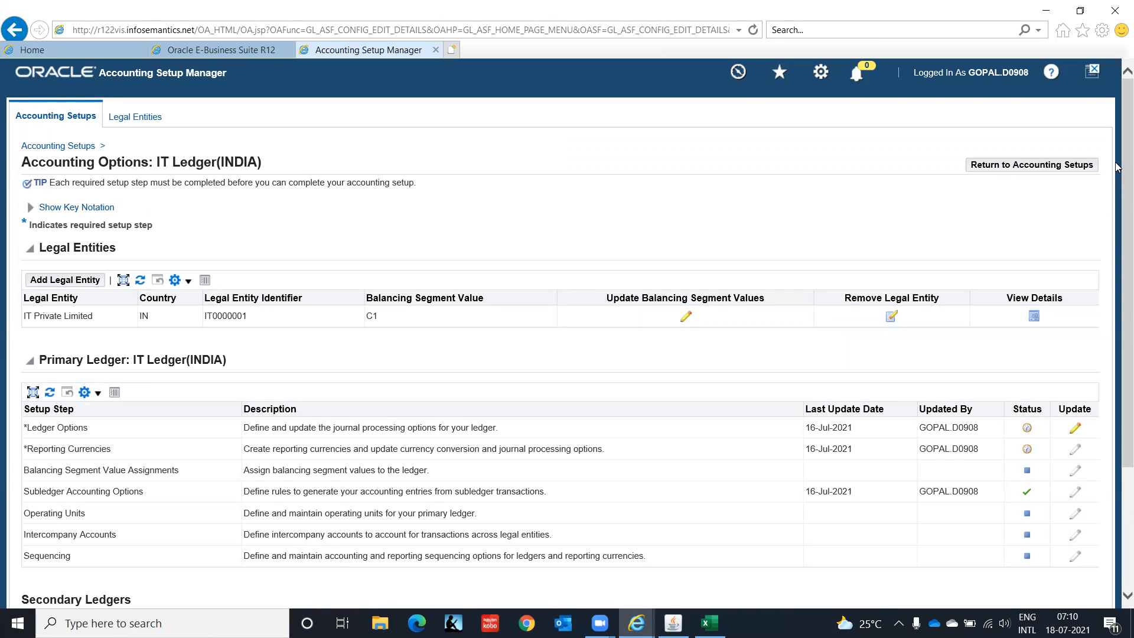
left_click_drag(1117, 172, 1116, 300)
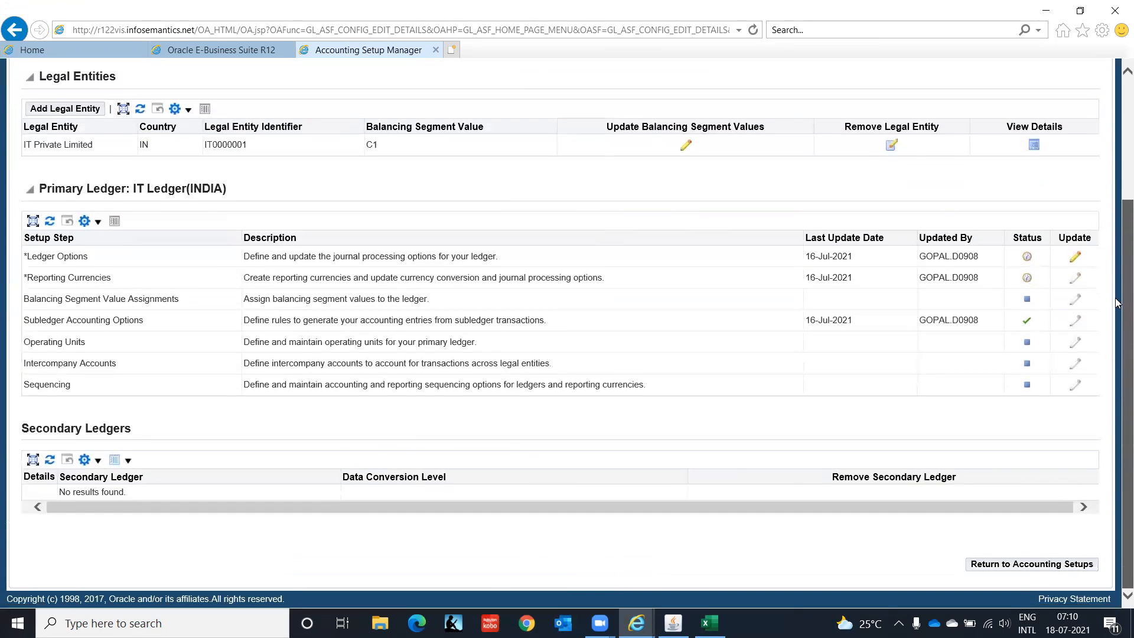
Step: Try to reselect IT Corporation COA as the chart of accounts in the ledger definition of IT Ledger(INDIA), and cancel the update
left_click(1076, 259)
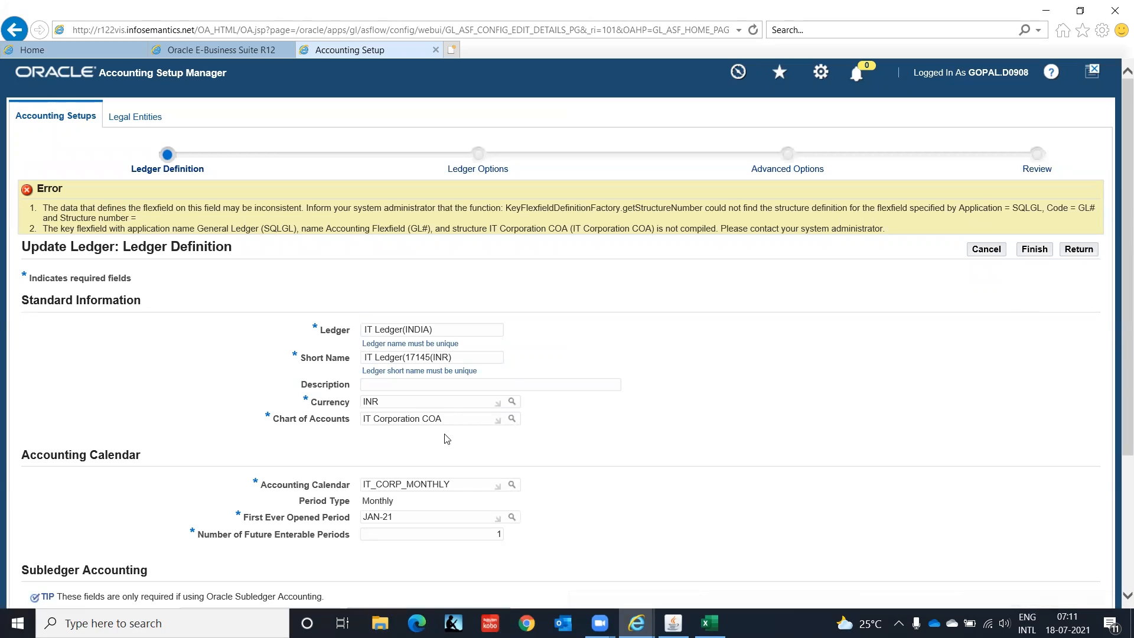
left_click_drag(452, 417, 245, 424)
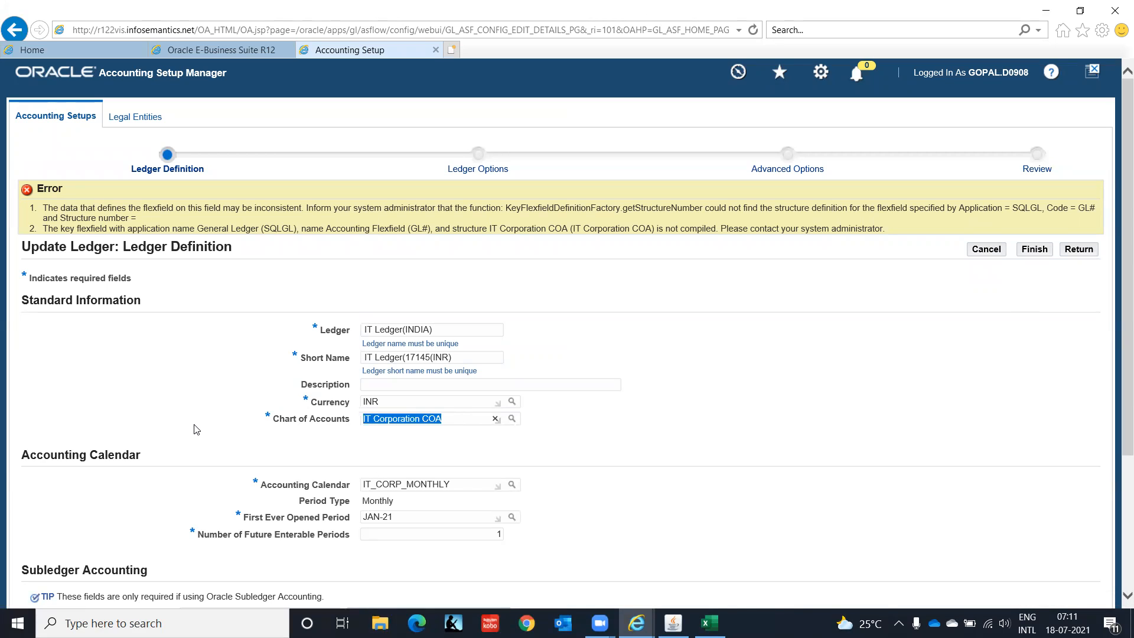
type("I")
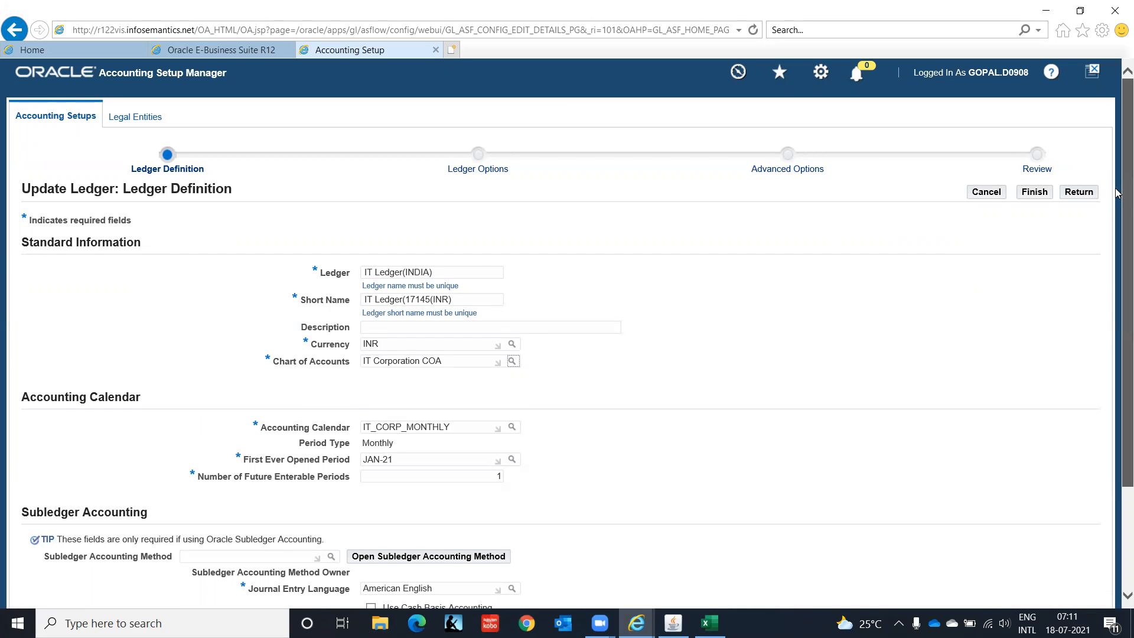
scroll(1117, 266, "down", 3)
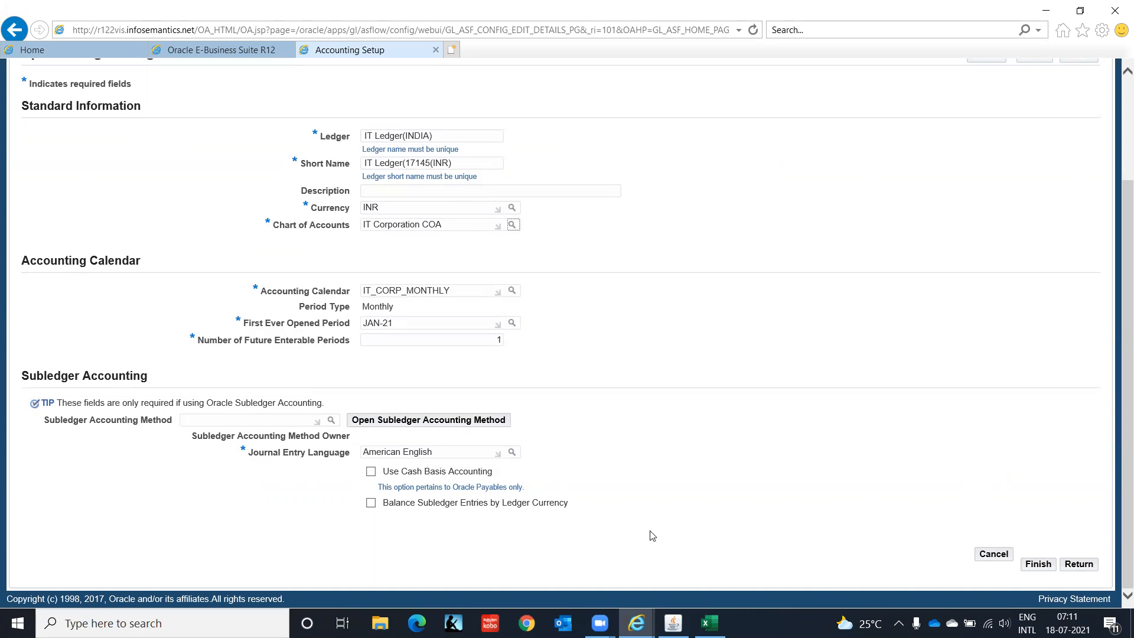
left_click(994, 555)
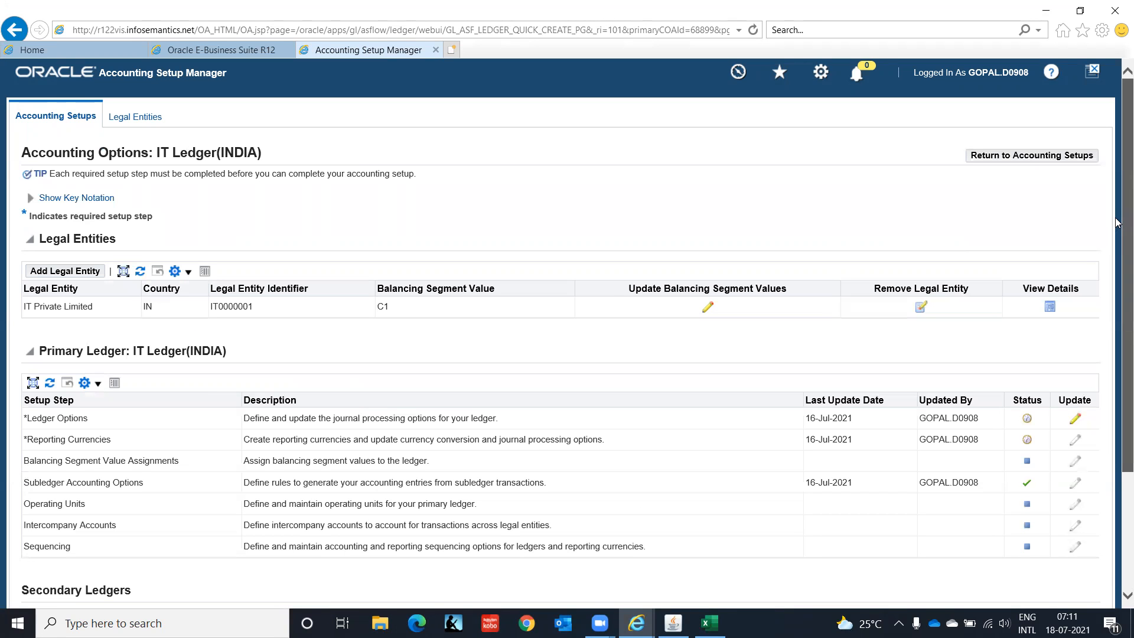
Step: Remove the legal entity IT Private Limited from IT Ledger(INDIA) and return to the accounting setups list
left_click(923, 309)
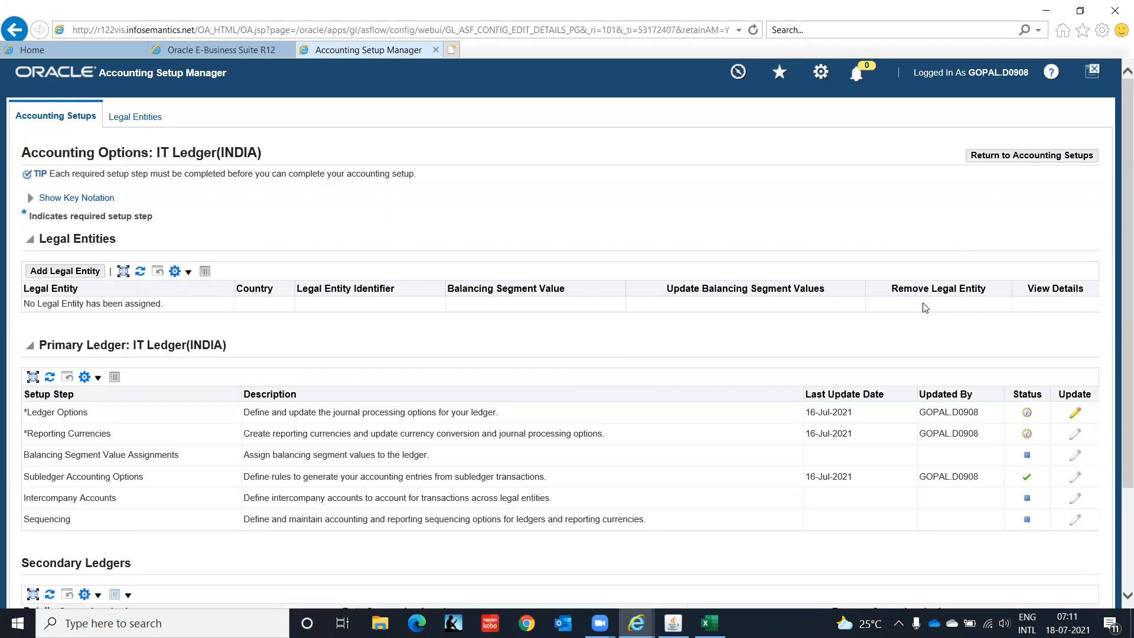
left_click(1058, 157)
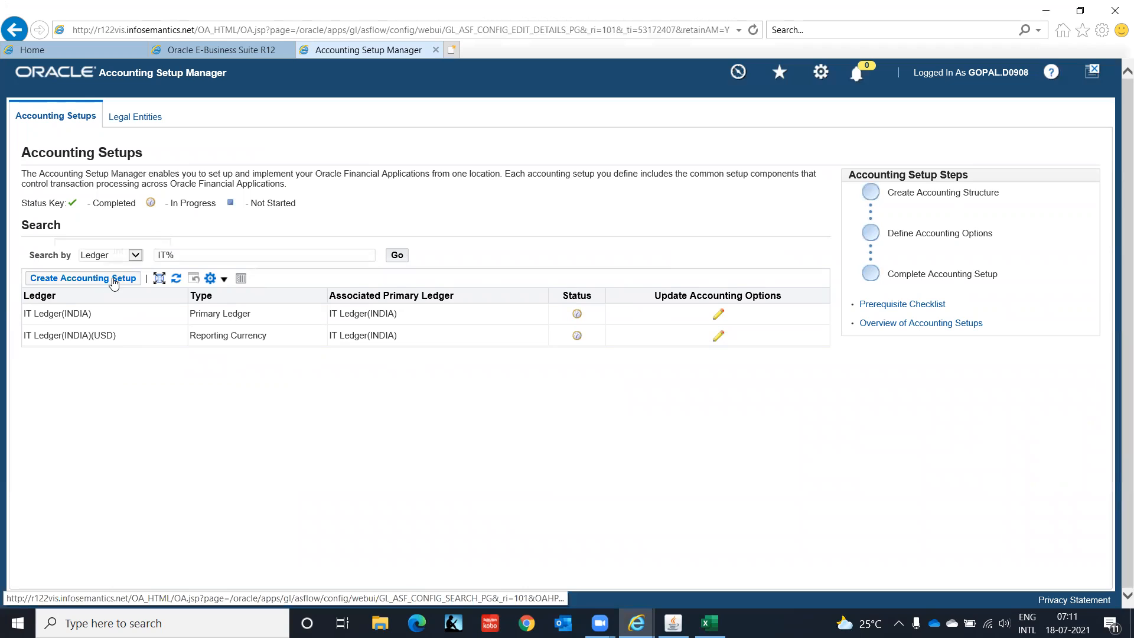
Step: Start a new accounting setup, assign the legal entity IT Private Limited and proceed to the accounting representations
left_click(83, 281)
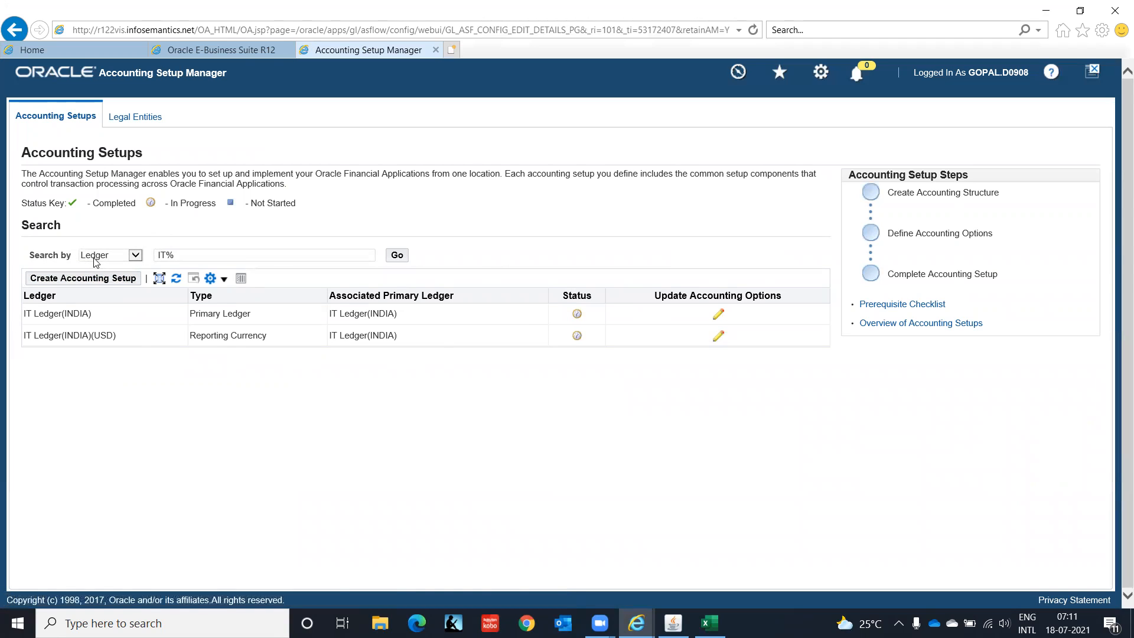
left_click(101, 279)
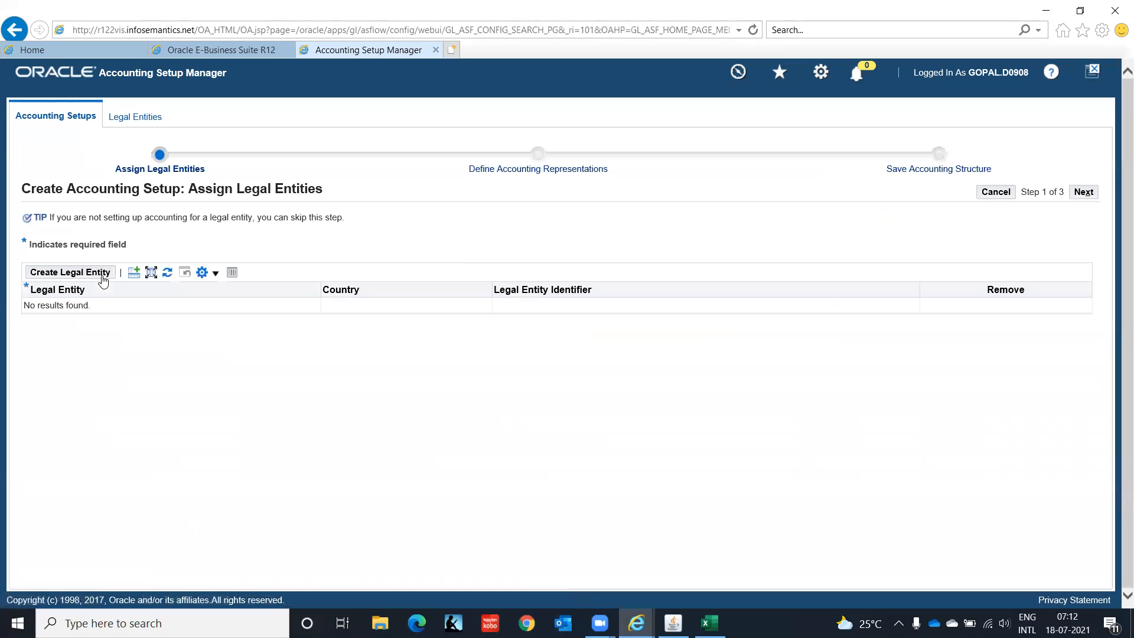
left_click(135, 273)
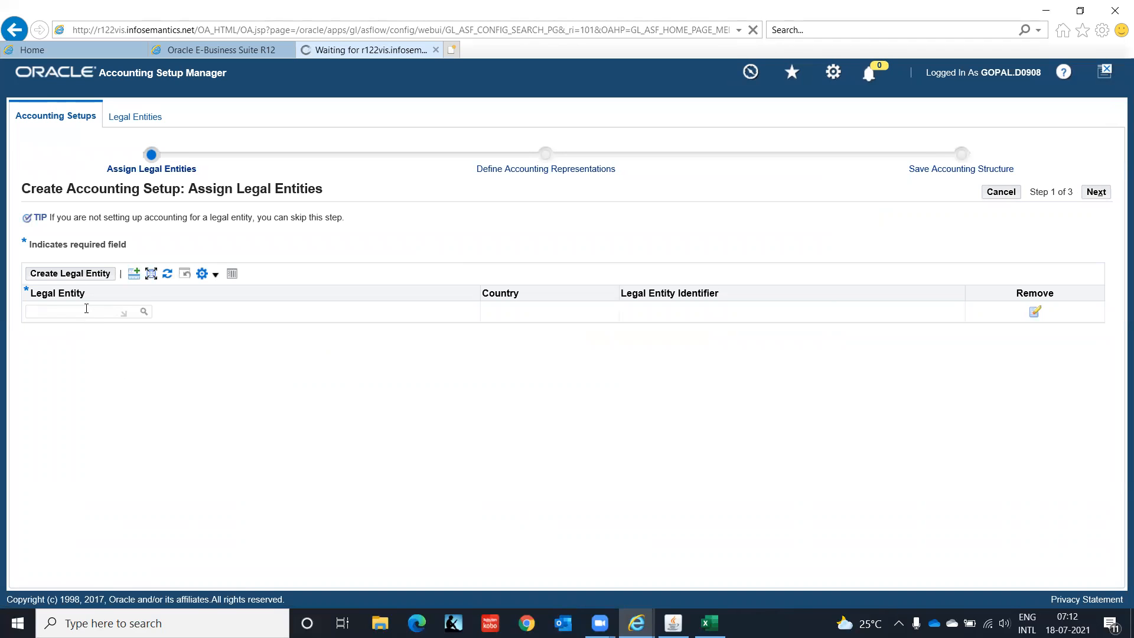
type("IT")
key("Tab")
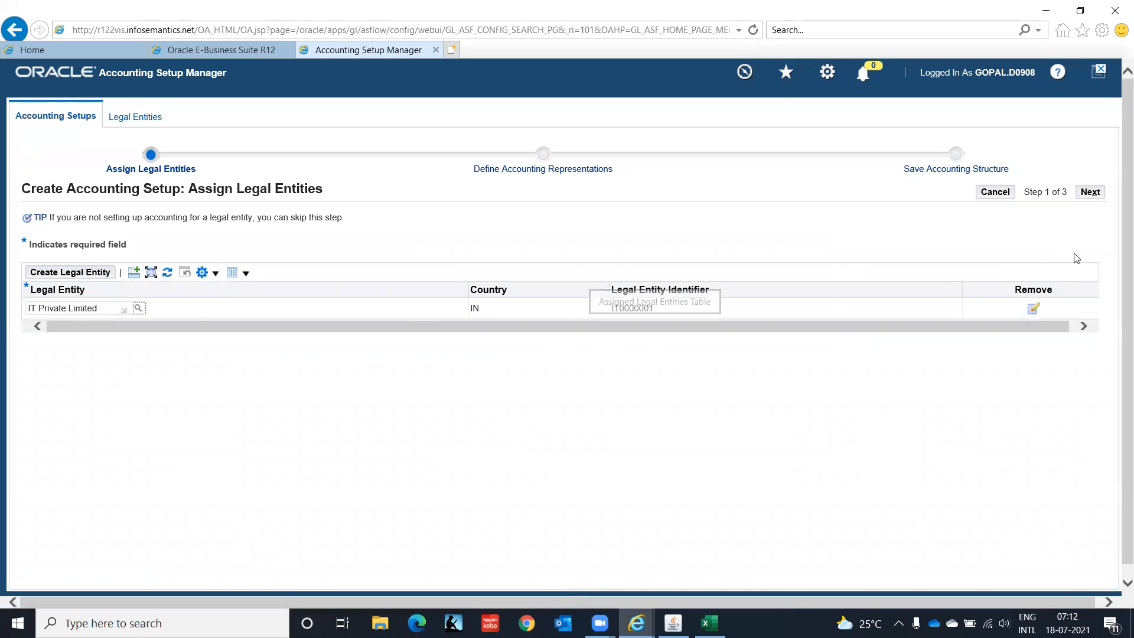
left_click(1091, 192)
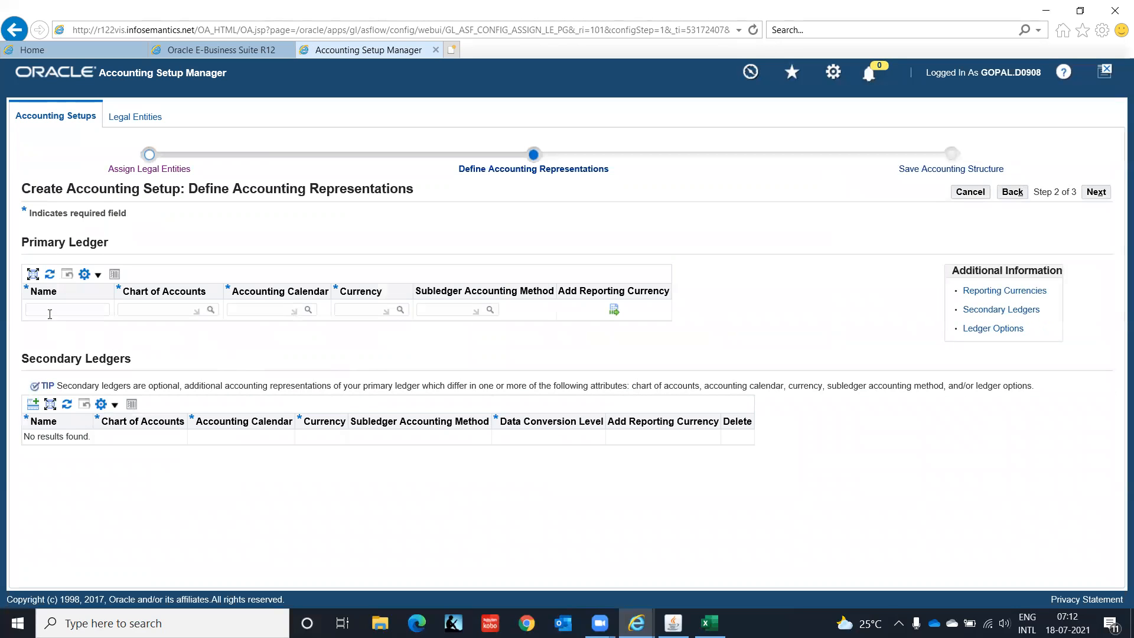
Step: Define primary ledger IT INDIA LEDGER(INR) with chart of accounts IT Corporation COA, accounting calendar IT_CORP_MONTHLY and currency INR
type("I")
type("T INDIA LEDGER")
type("(INR)")
key("Tab")
type("I")
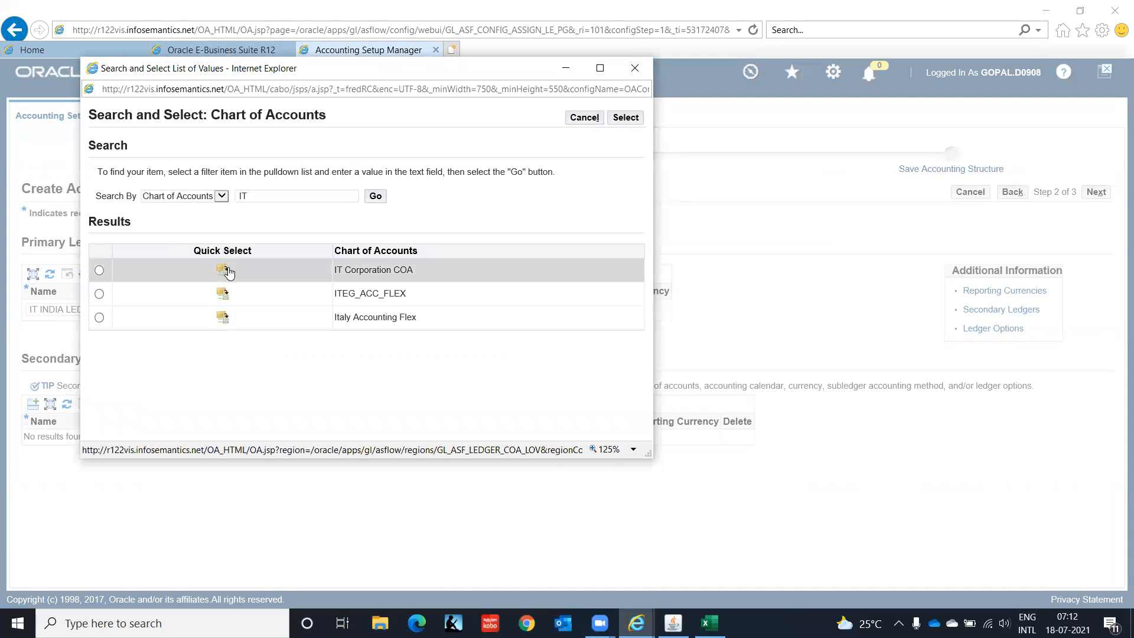
left_click(229, 273)
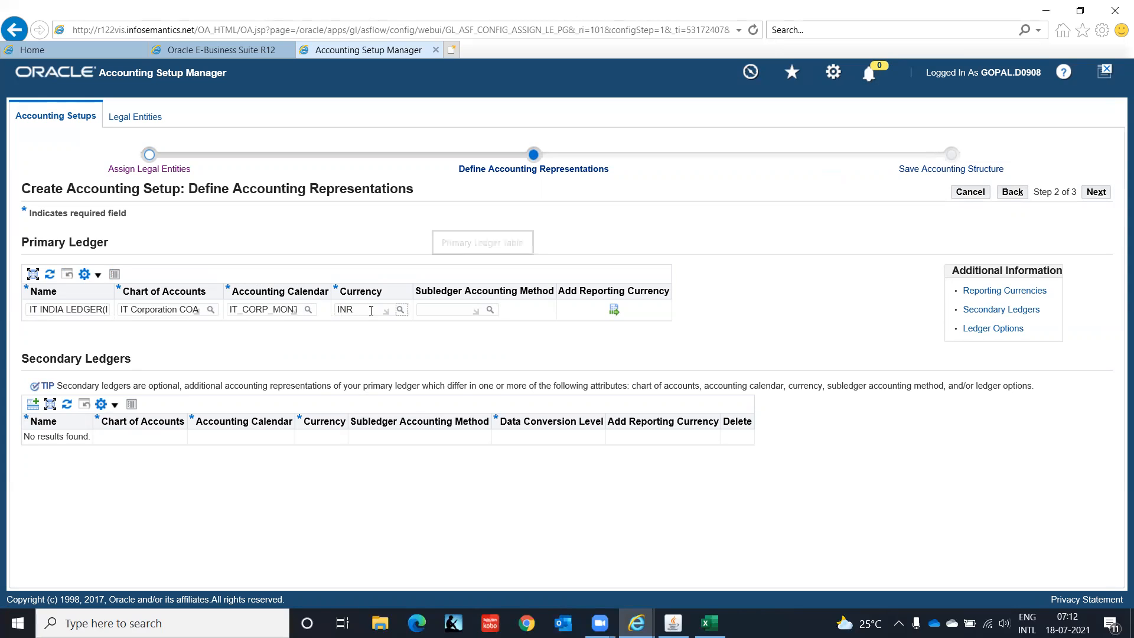
left_click(308, 309)
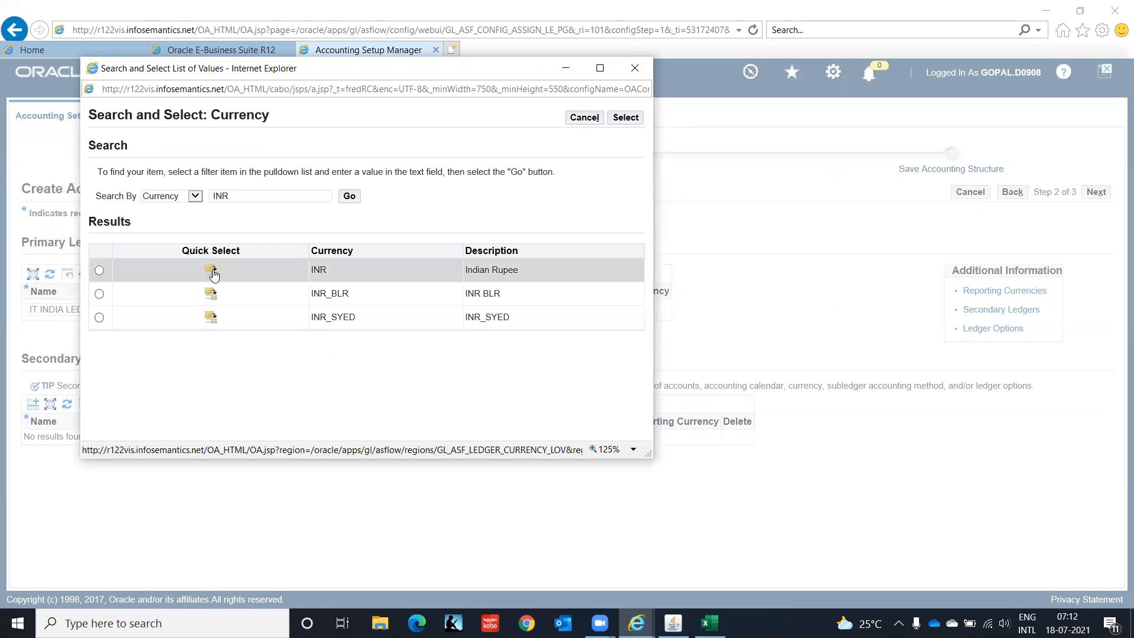
left_click(213, 275)
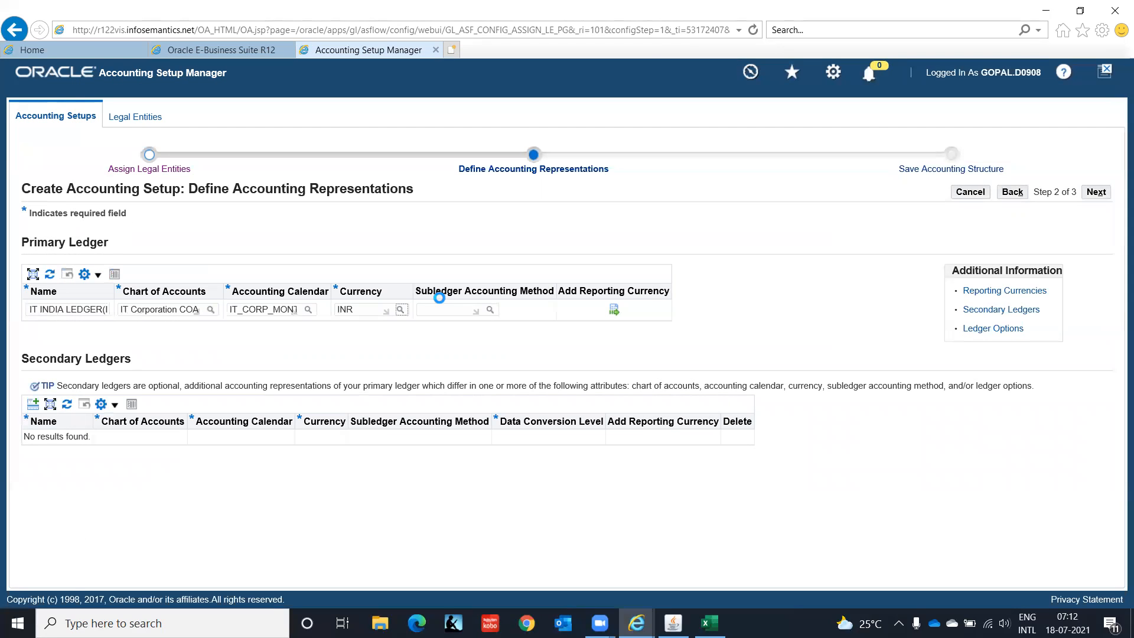
Step: Set the primary ledger's subledger accounting method to the Oracle-owned Standard Accrual
left_click(452, 308)
type("Standar")
key("Tab")
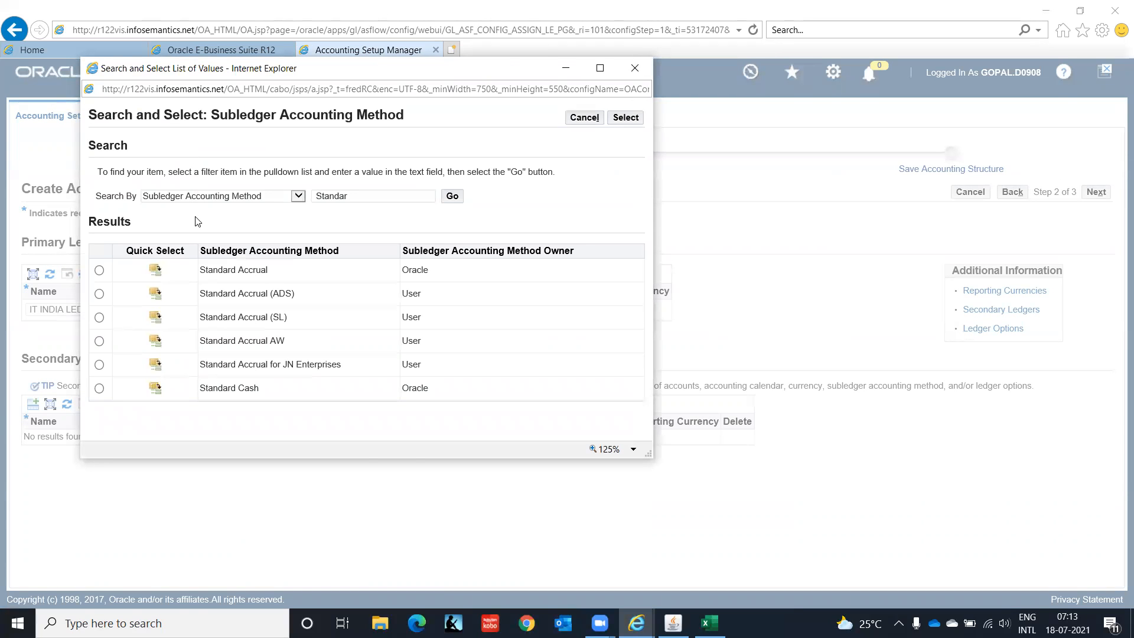
left_click(155, 270)
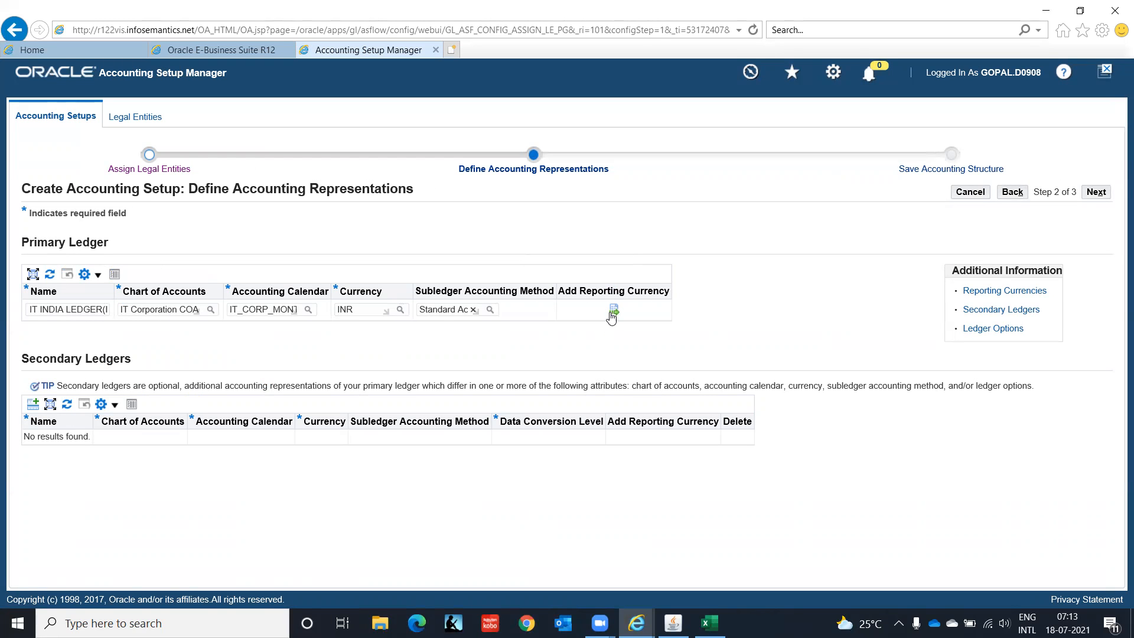
Step: Add USD as a reporting currency of the primary ledger with the Subledger currency conversion level, and apply it
left_click(614, 310)
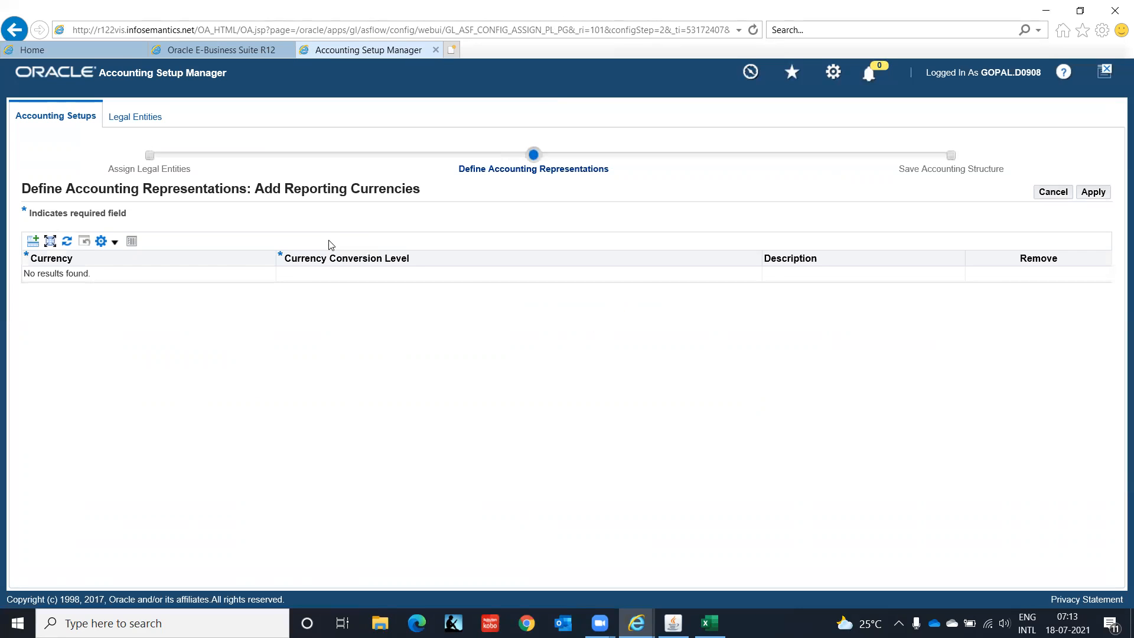
left_click(32, 241)
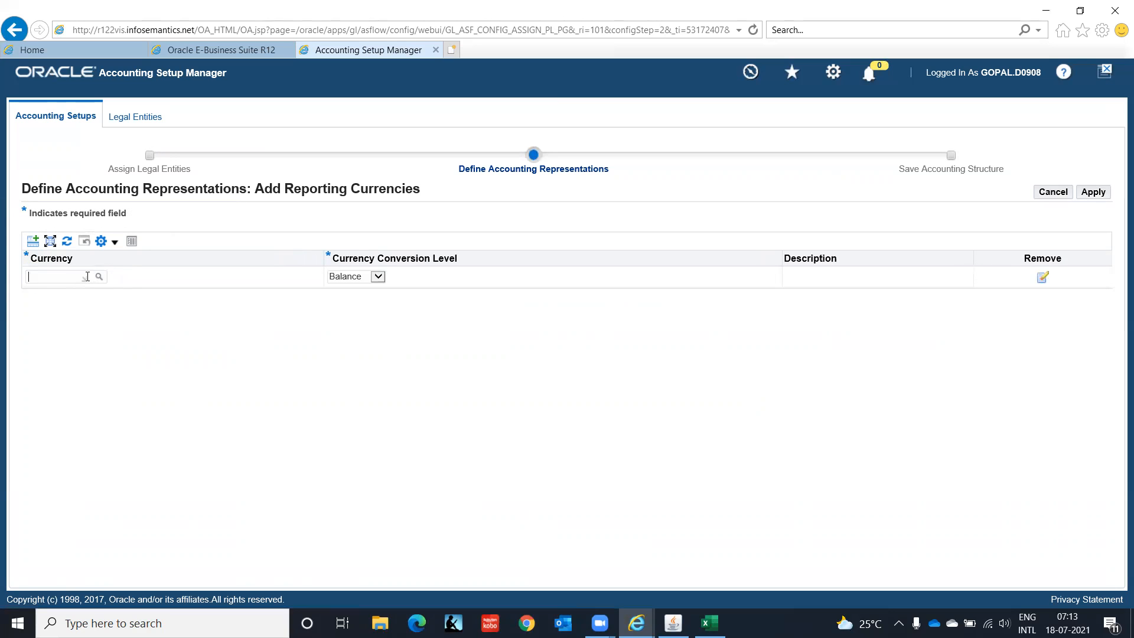
type("USD")
left_click(100, 277)
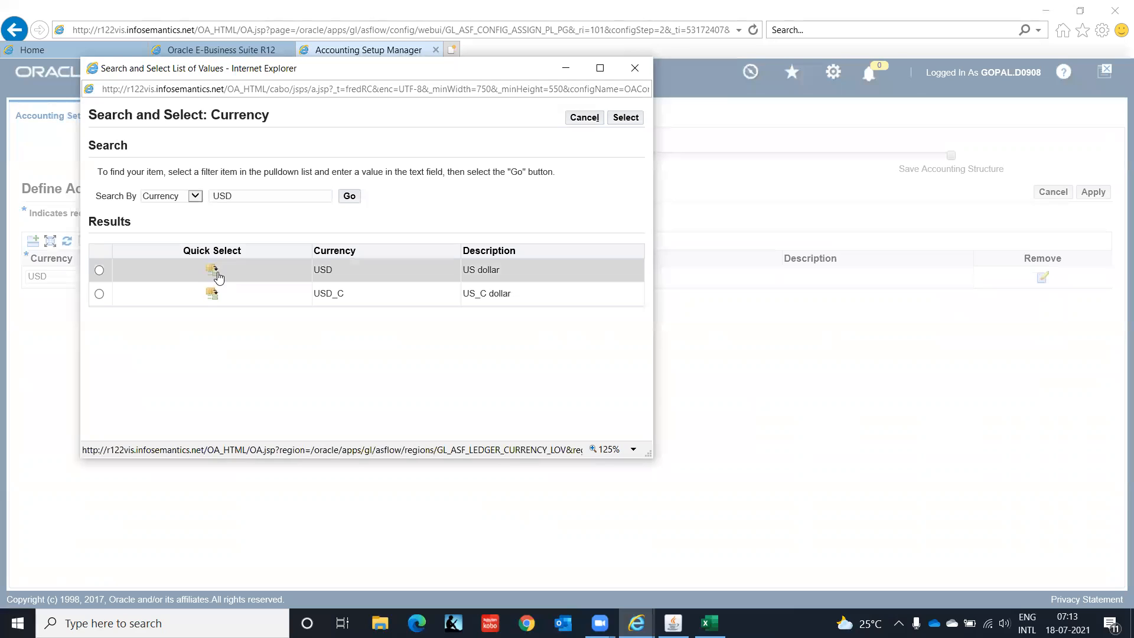
left_click(213, 271)
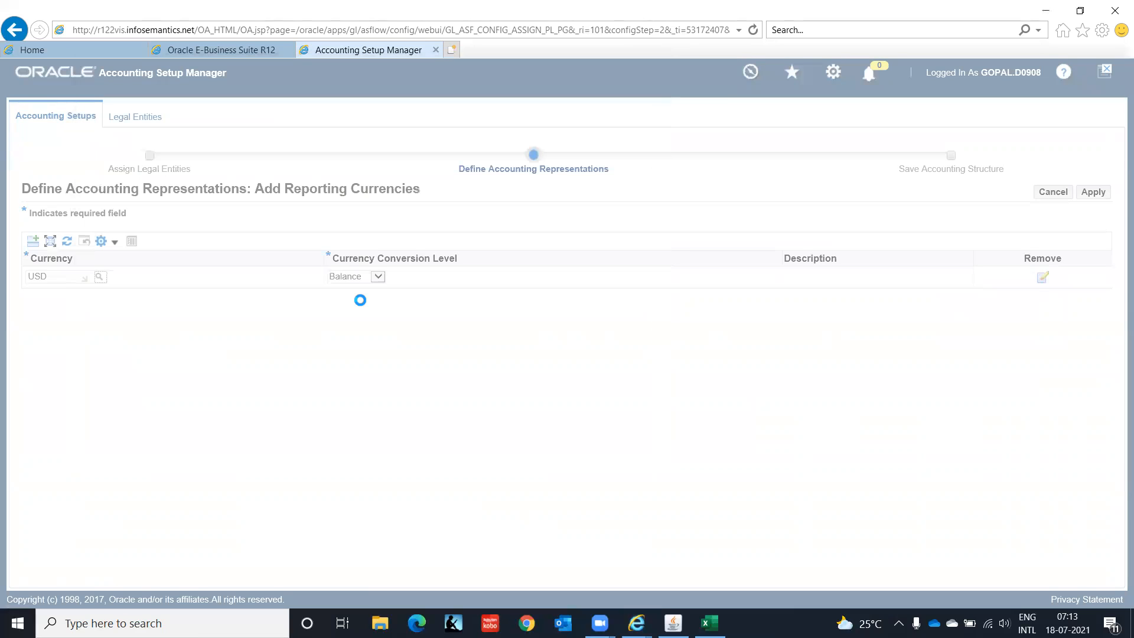
left_click(378, 277)
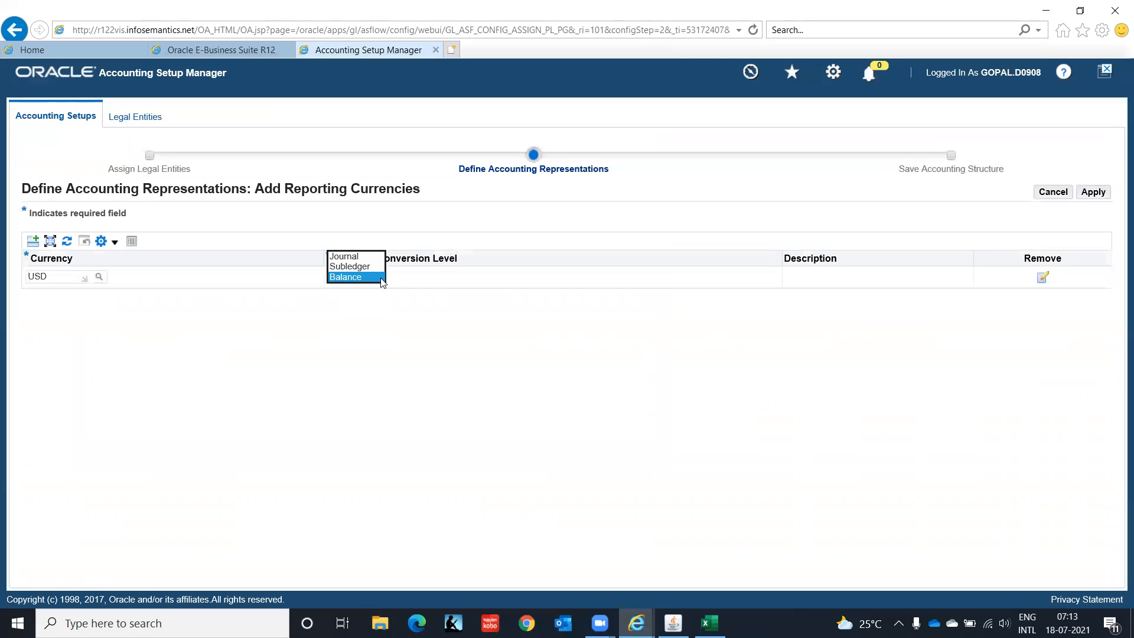
left_click(372, 267)
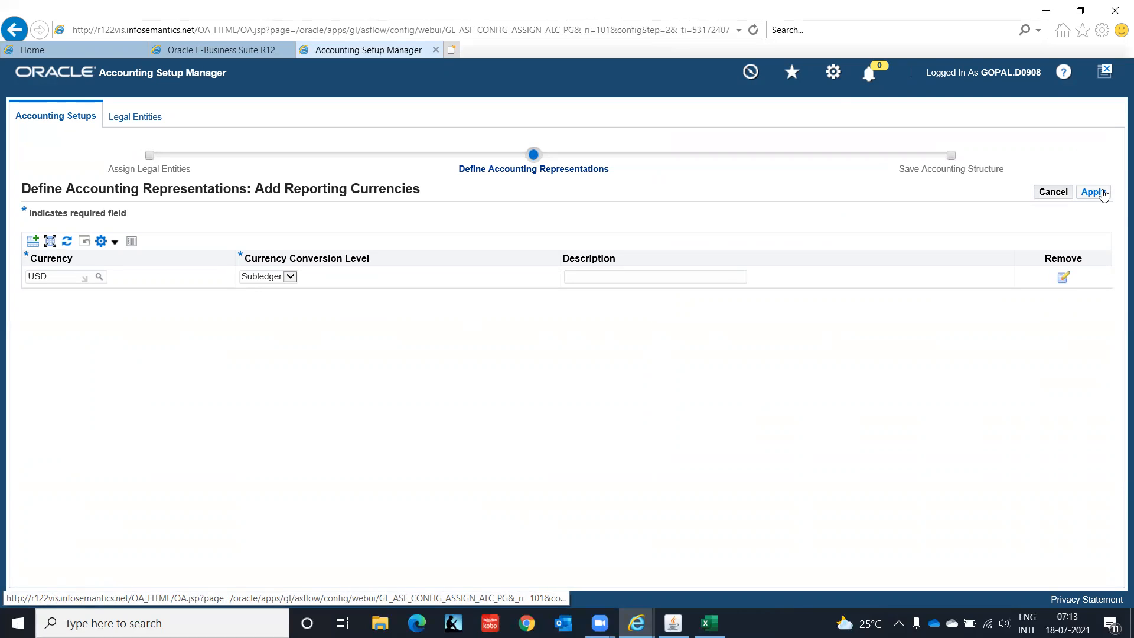
left_click(1096, 194)
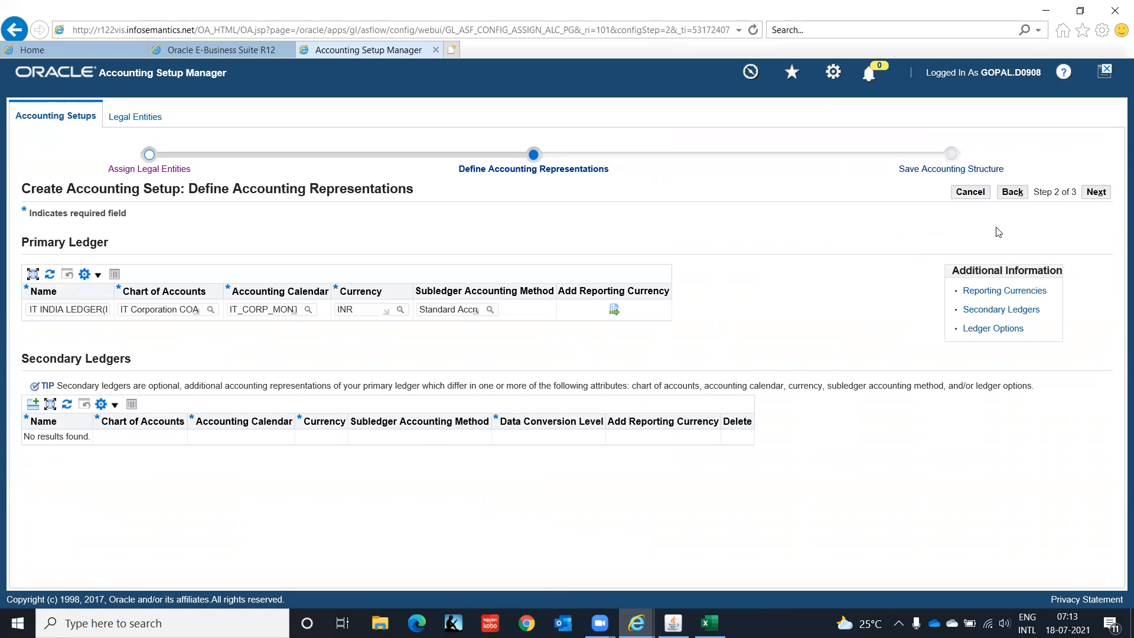
Step: Review and save the accounting structure of IT INDIA LEDGER(INR), and open the definition of its accounting options
left_click(1097, 192)
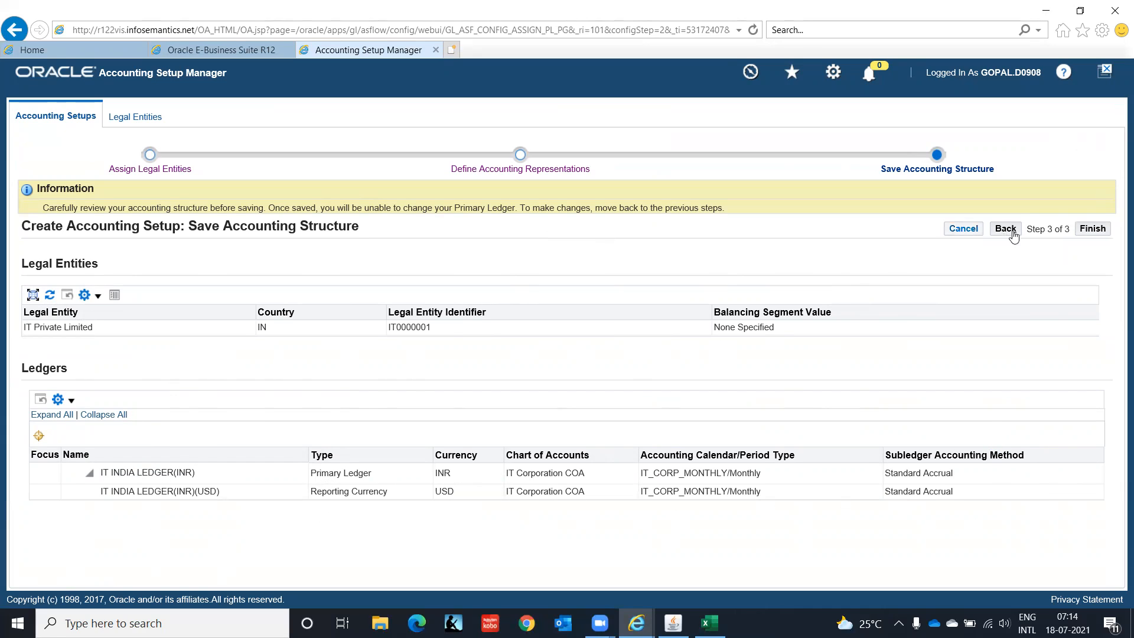
left_click(1091, 235)
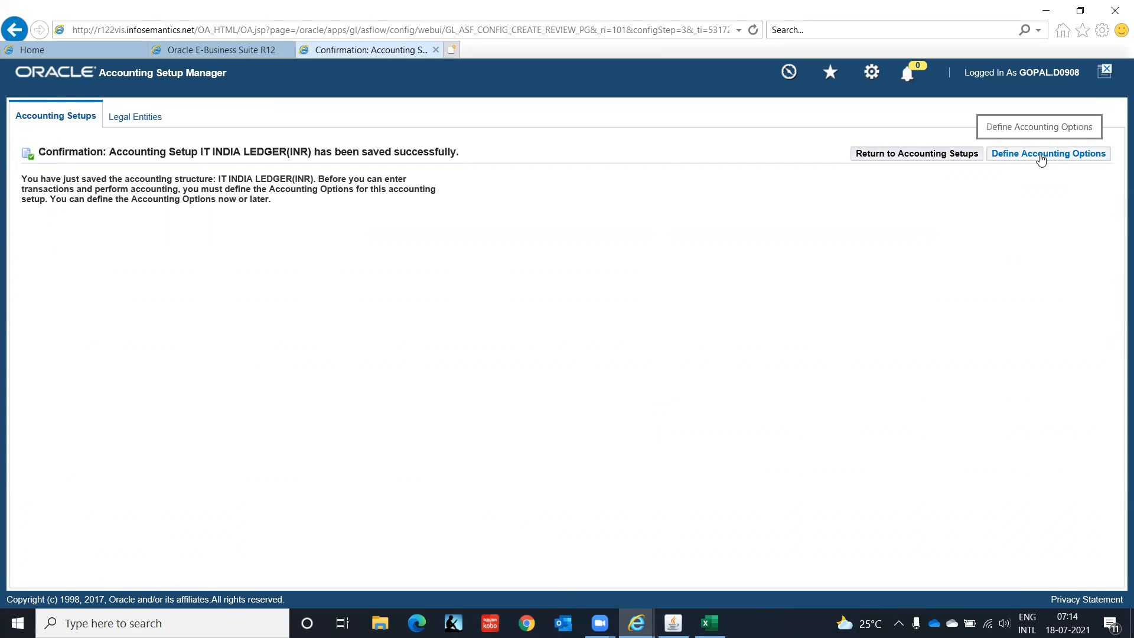
left_click(1041, 155)
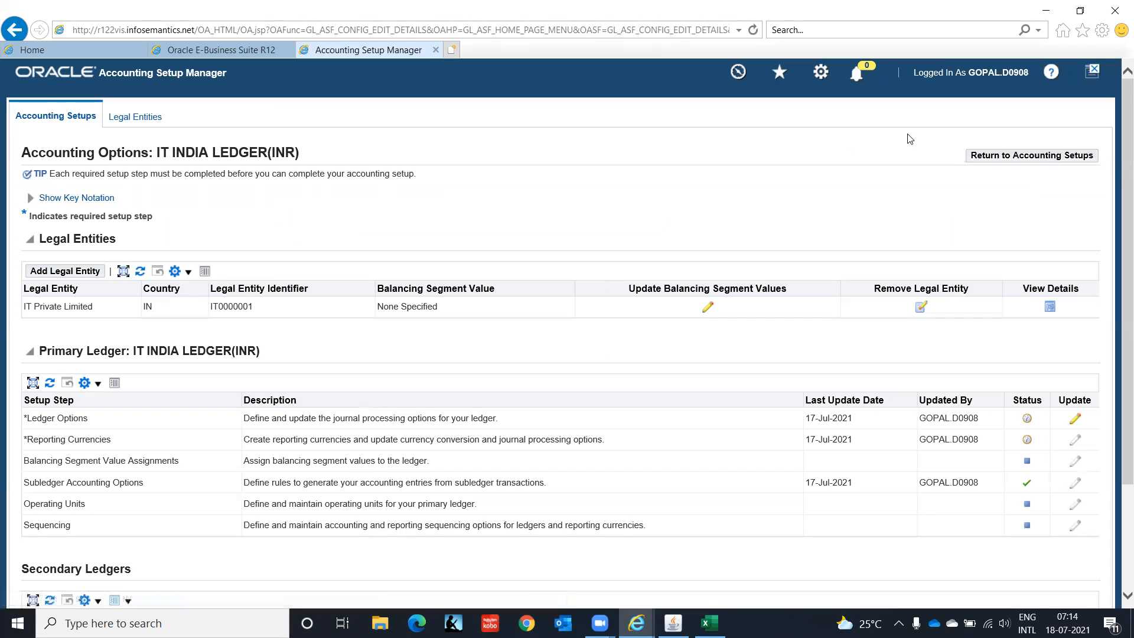
Step: Open the Ledger Options step of IT INDIA LEDGER(INR), clear its chart of accounts and cancel the ledger update
left_click_drag(1118, 124, 1118, 249)
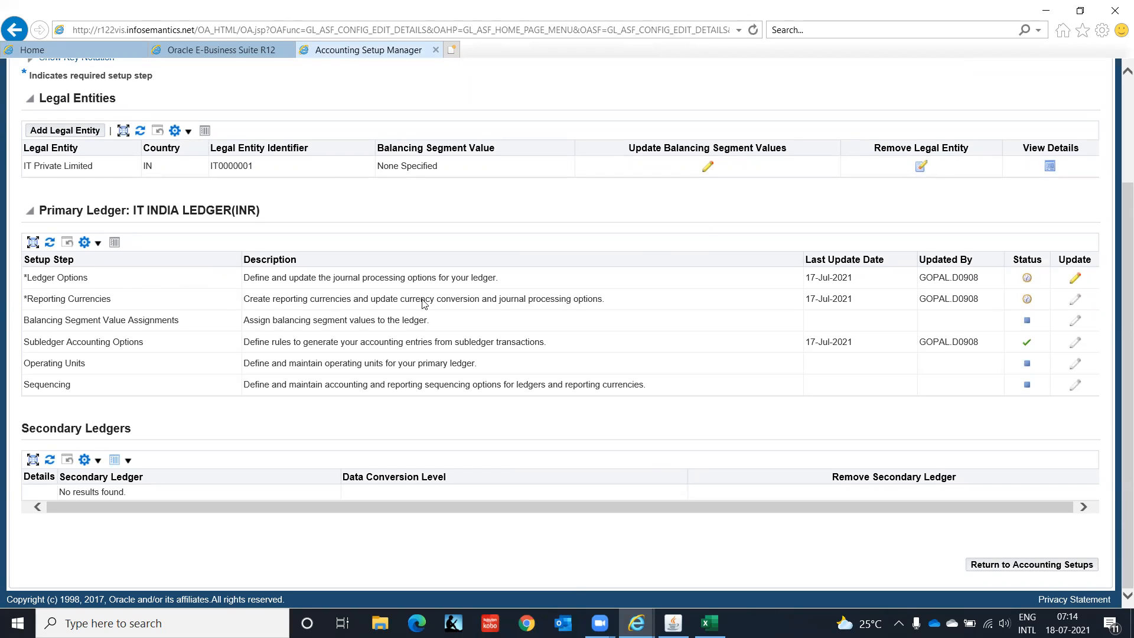
left_click(1076, 280)
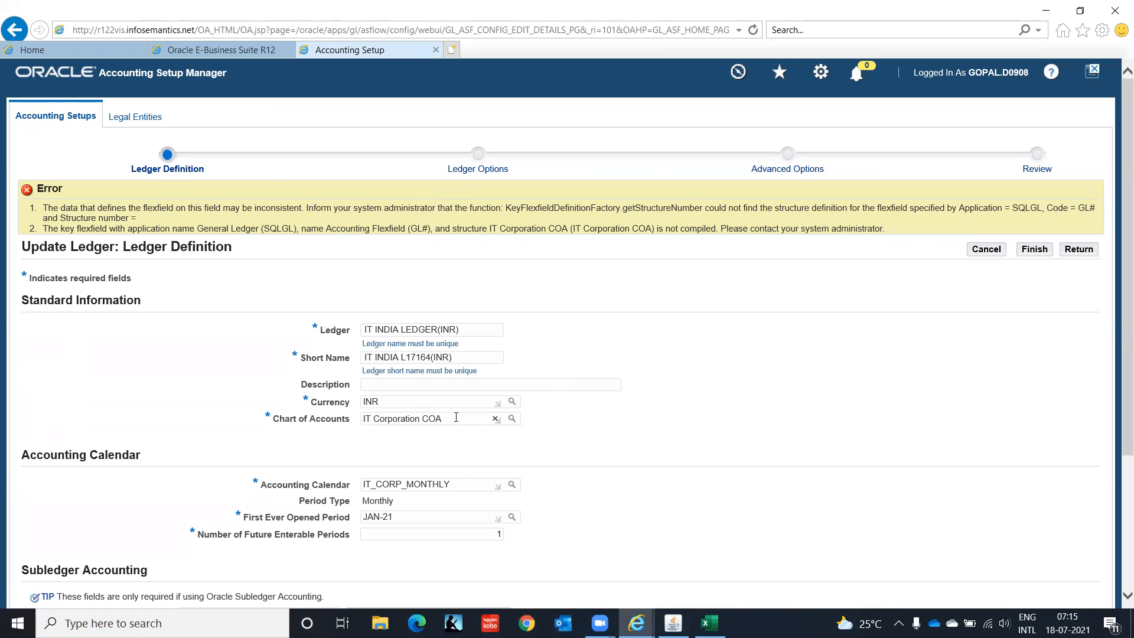
left_click(495, 418)
left_click(984, 253)
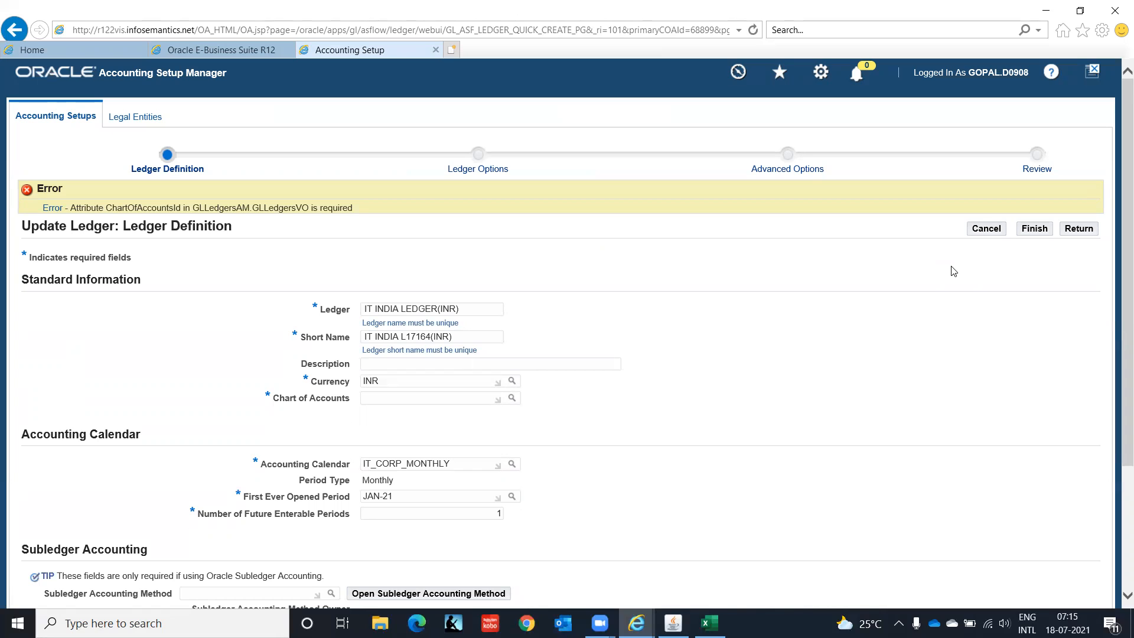
scroll(954, 271, "down", 1)
scroll(954, 271, "up", 1)
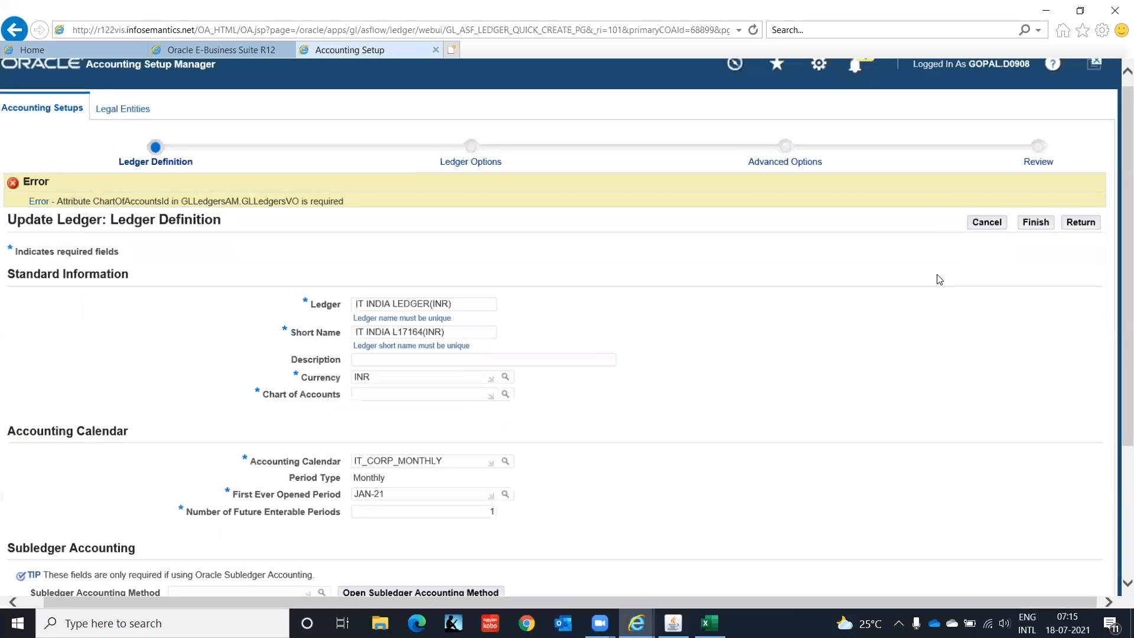
scroll(939, 279, "down", 1)
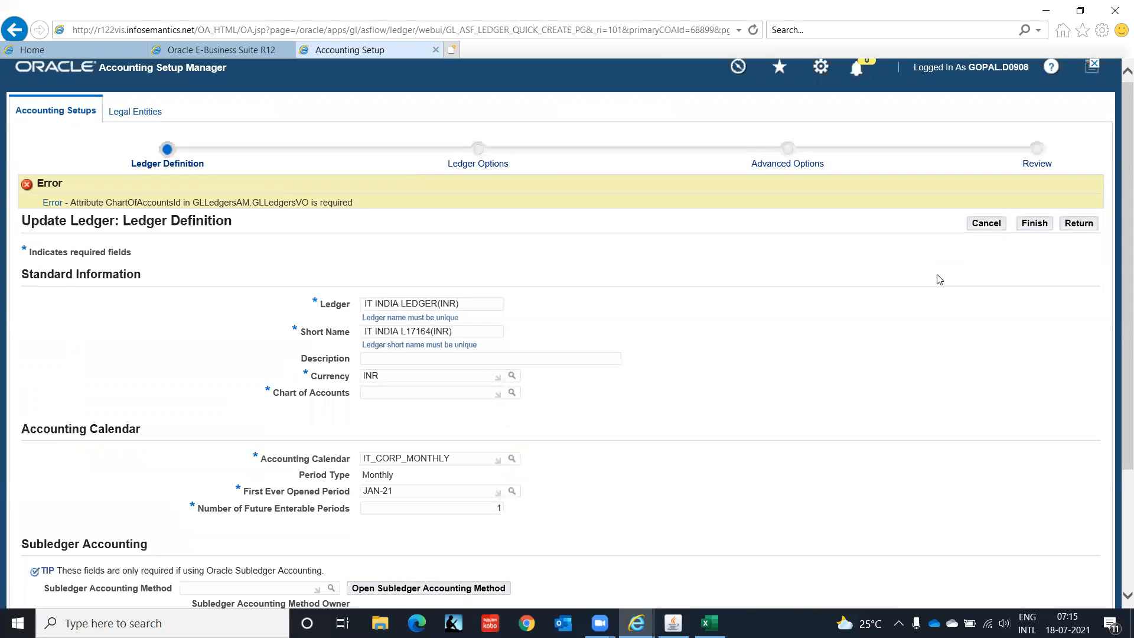
left_click(990, 228)
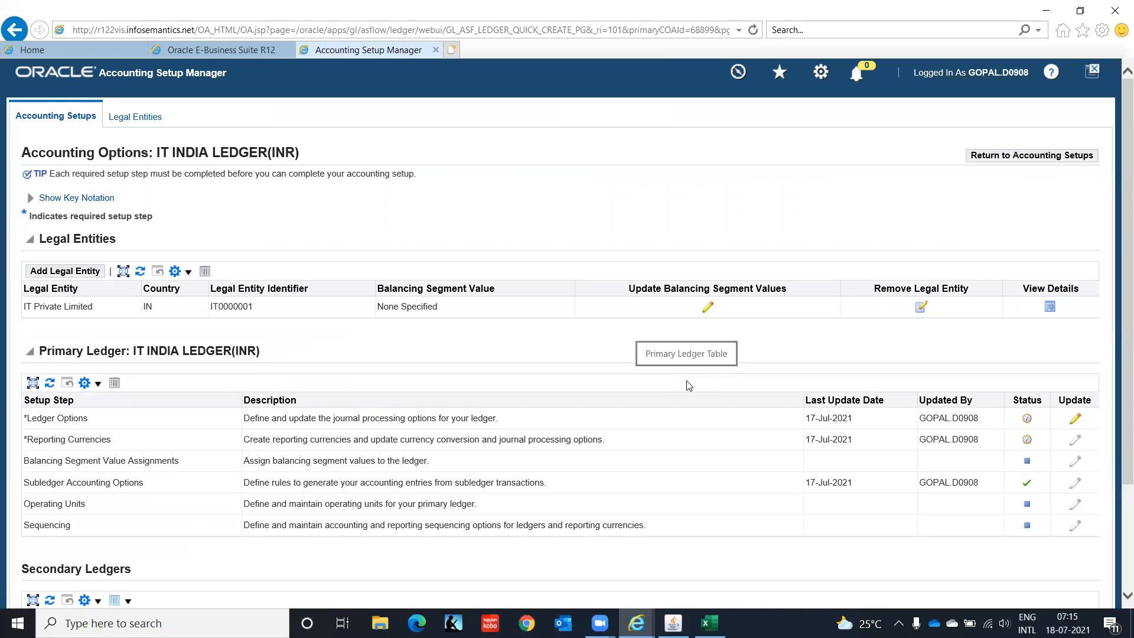
Step: Remove the legal entity IT Private Limited from IT INDIA LEDGER(INR)
left_click(925, 313)
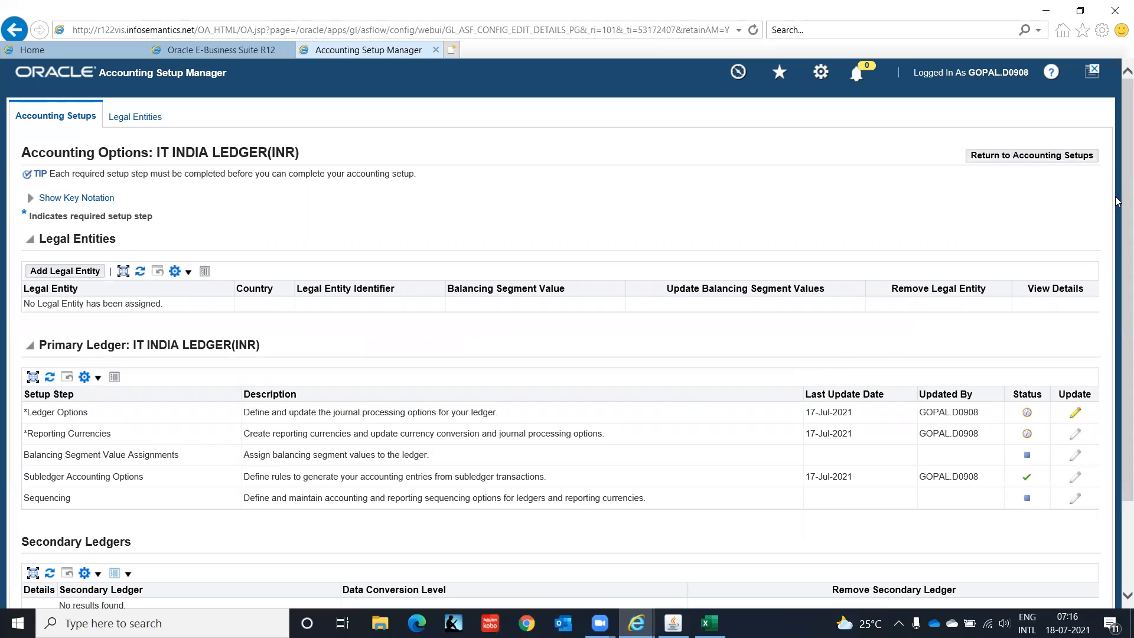
Step: Review the accounting options of IT INDIA LEDGER(INR) through the Secondary Ledgers section, and close the Accounting Setup Manager page
scroll(1117, 222, "down", 1)
scroll(1117, 223, "down", 2)
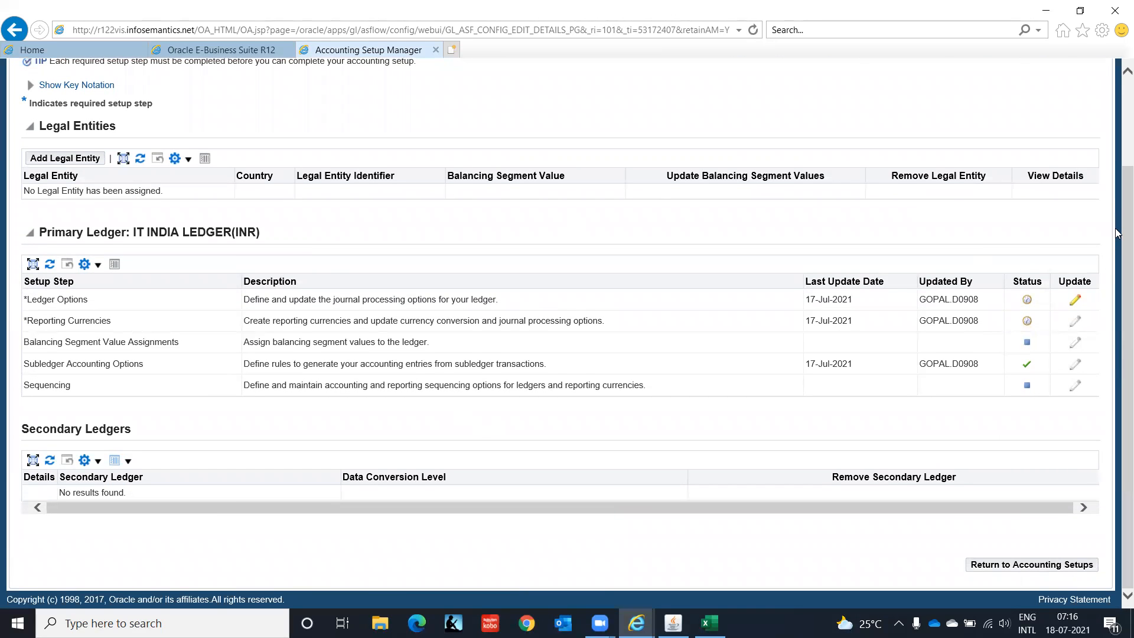
scroll(1117, 253, "up", 3)
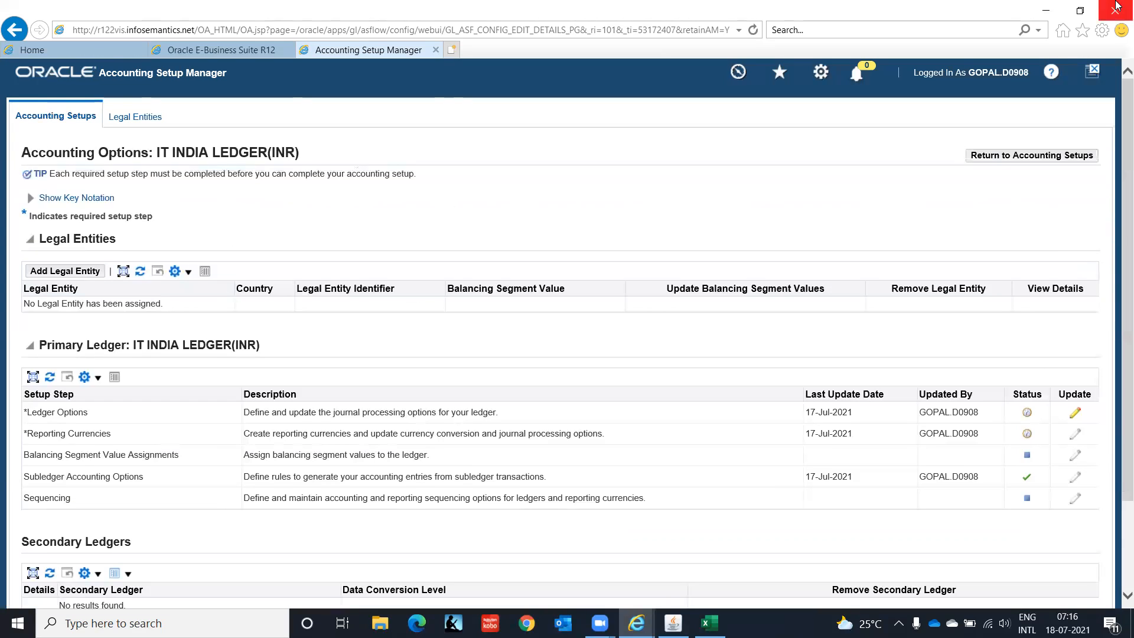
left_click(437, 52)
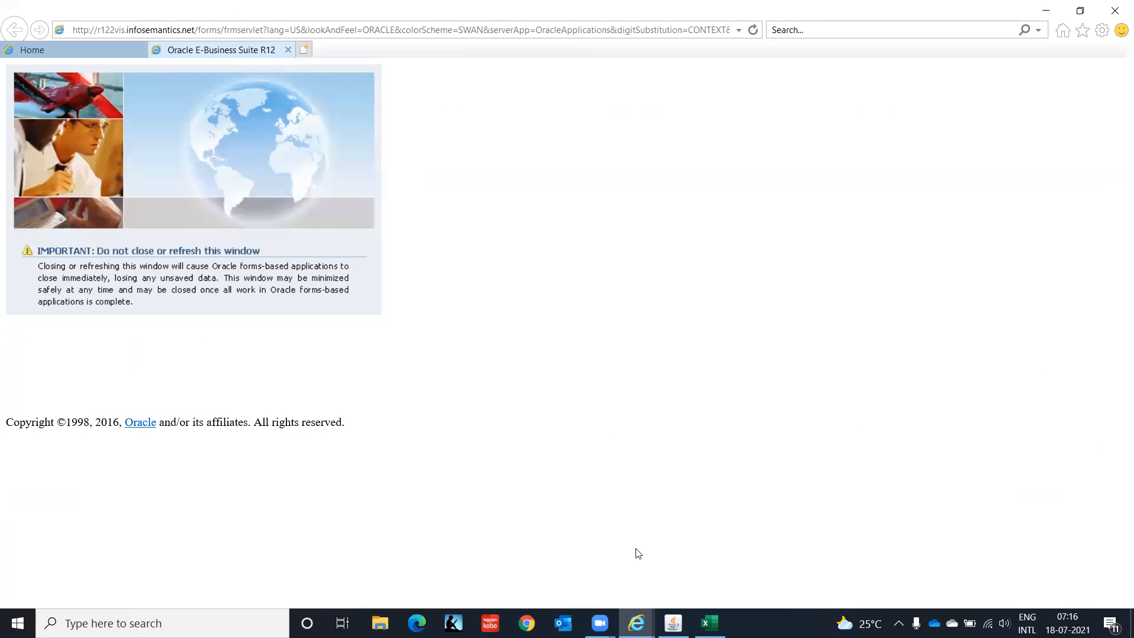
Step: Switch to the Oracle Applications forms window and open the Key Flexfield Segments form from the Financials setup
left_click(673, 623)
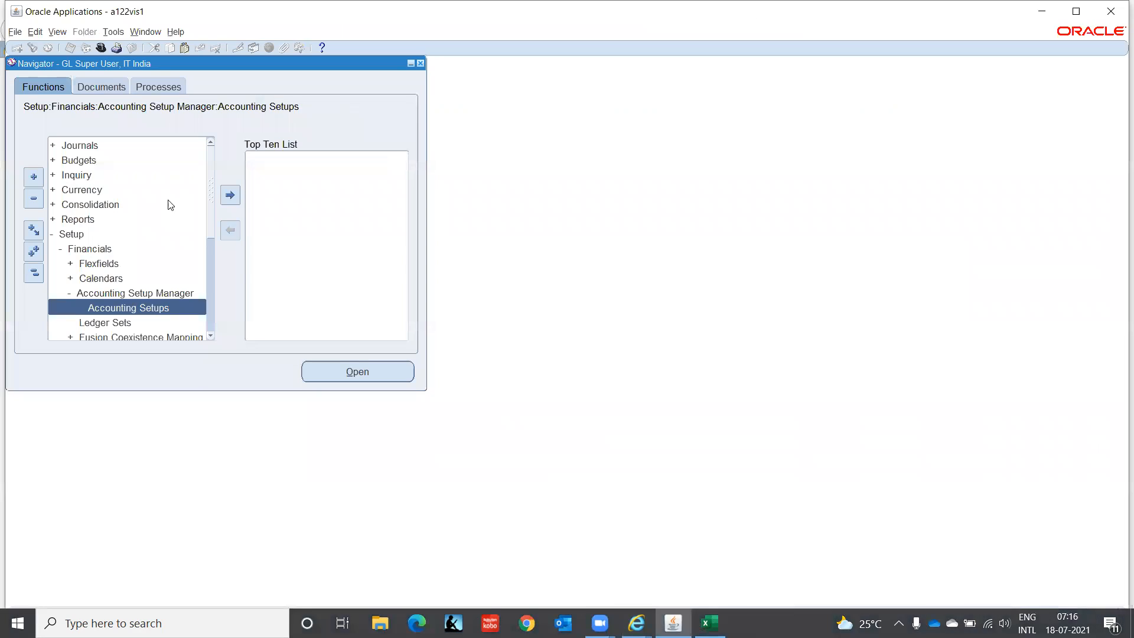
left_click(88, 264)
double_click(87, 264)
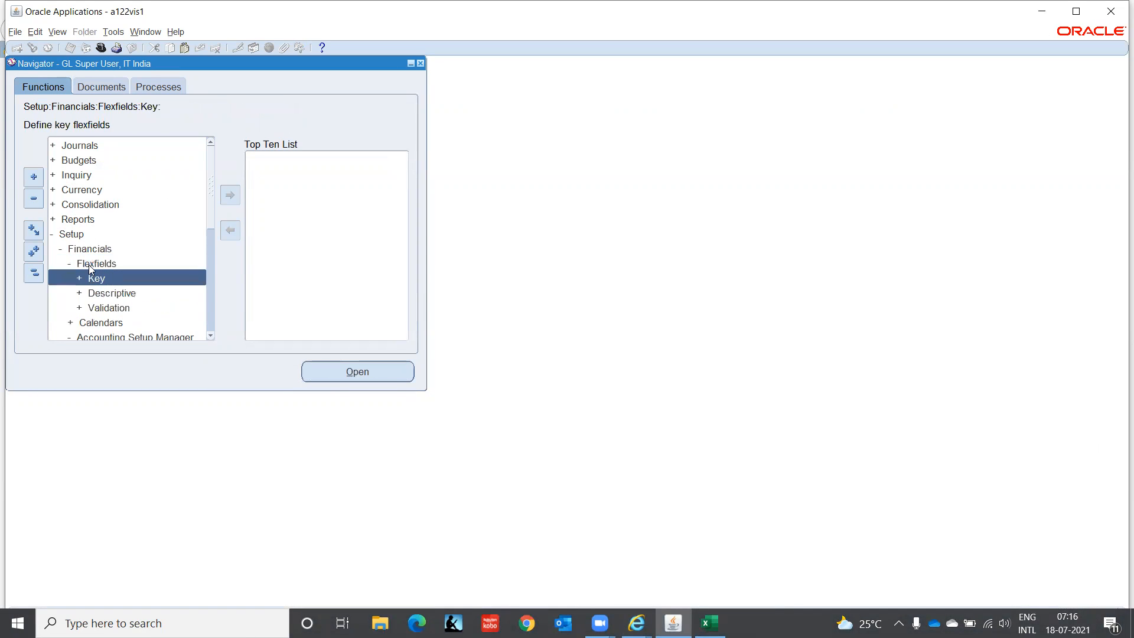
key("Return")
key("Return")
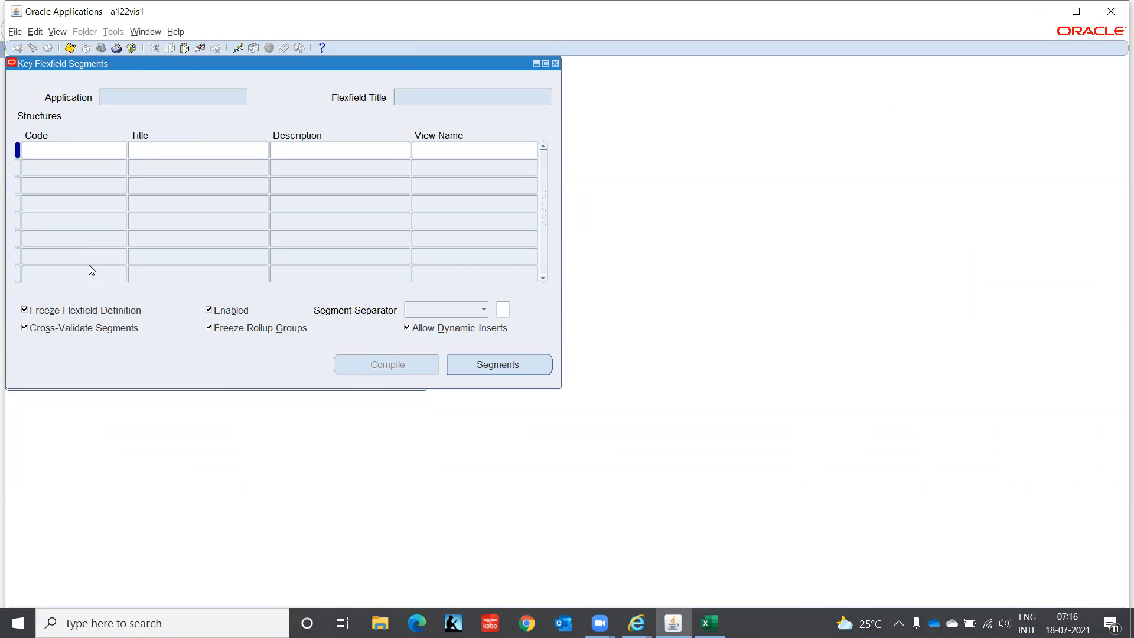
Step: Query the General Ledger Accounting Flexfield and limit its structures to codes matching IT%
type("Gener%")
type("Acc%")
key("ctrl+F11")
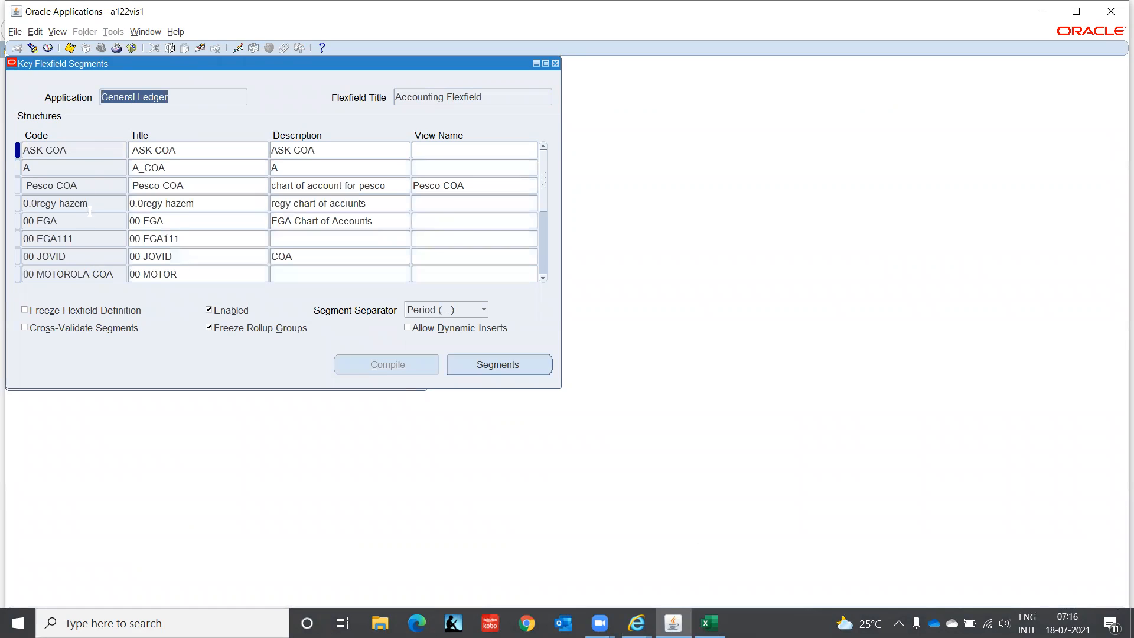
left_click(91, 154)
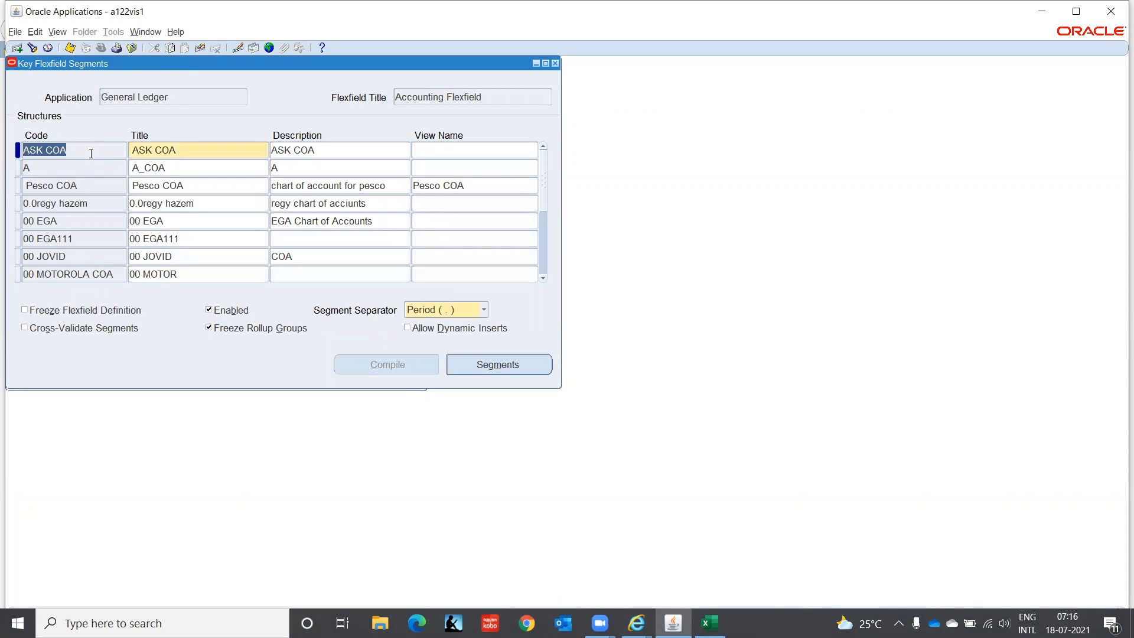
key("F11")
type("IT%")
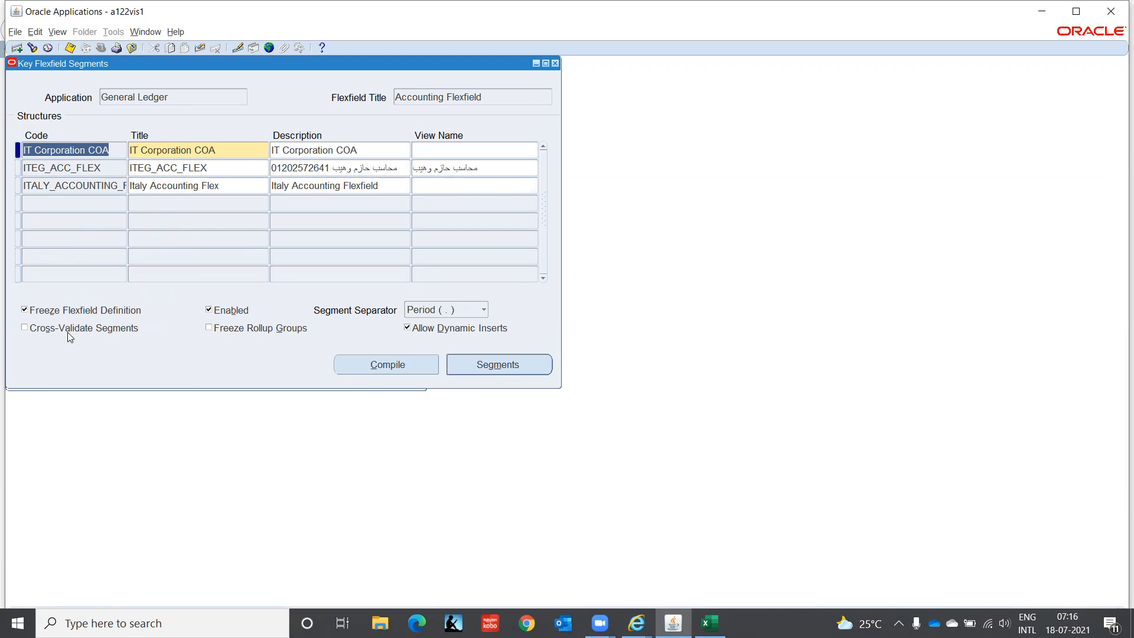
Step: Unfreeze the IT Corporation COA flexfield definition, and open and close its segments summary
left_click(115, 317)
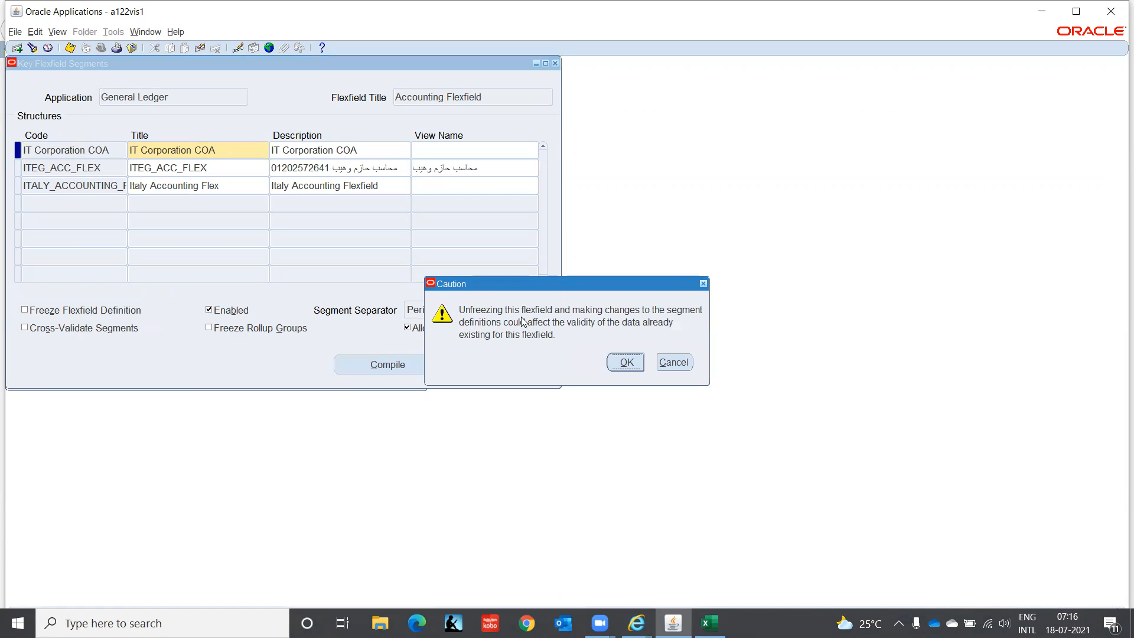
left_click(637, 363)
left_click(495, 368)
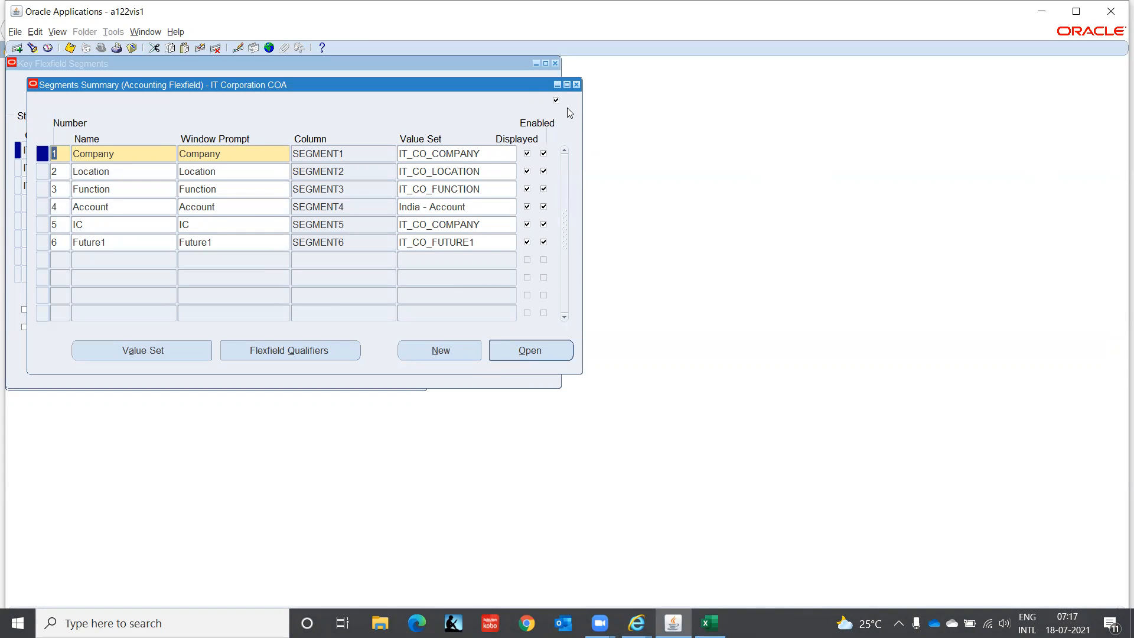
left_click(578, 85)
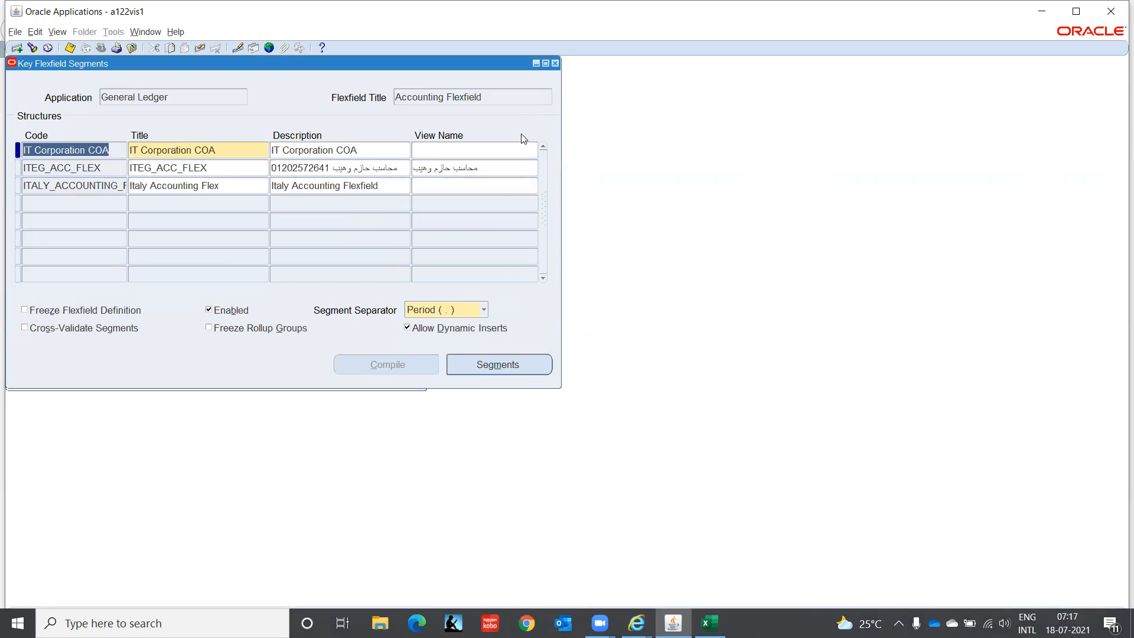
Step: Freeze the IT Corporation COA flexfield definition again and compile it
left_click(119, 311)
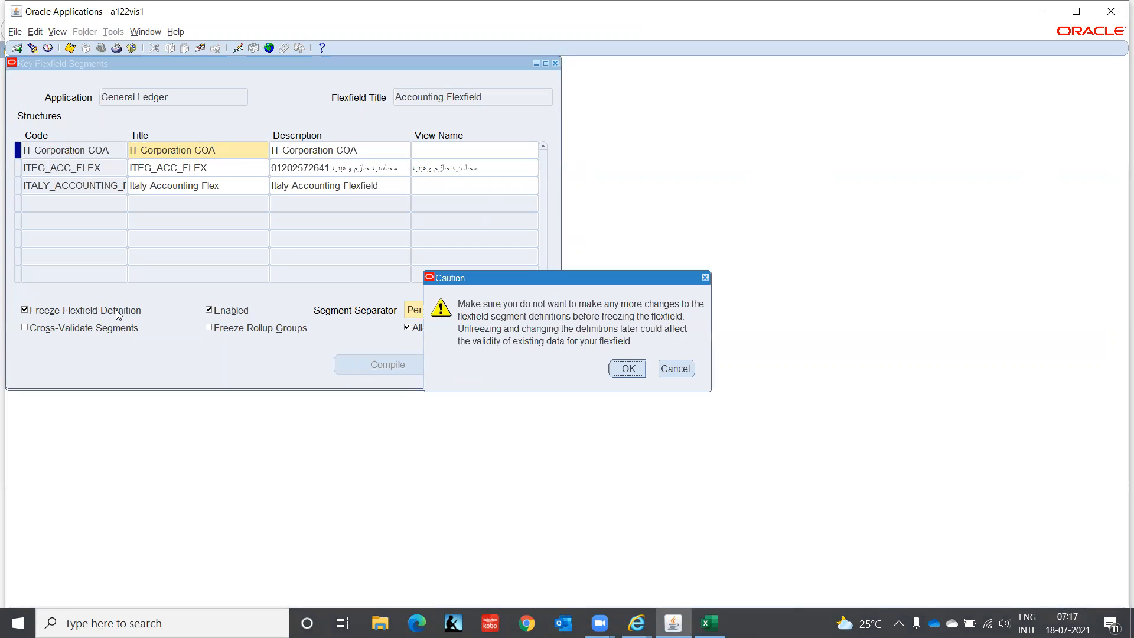
left_click(629, 368)
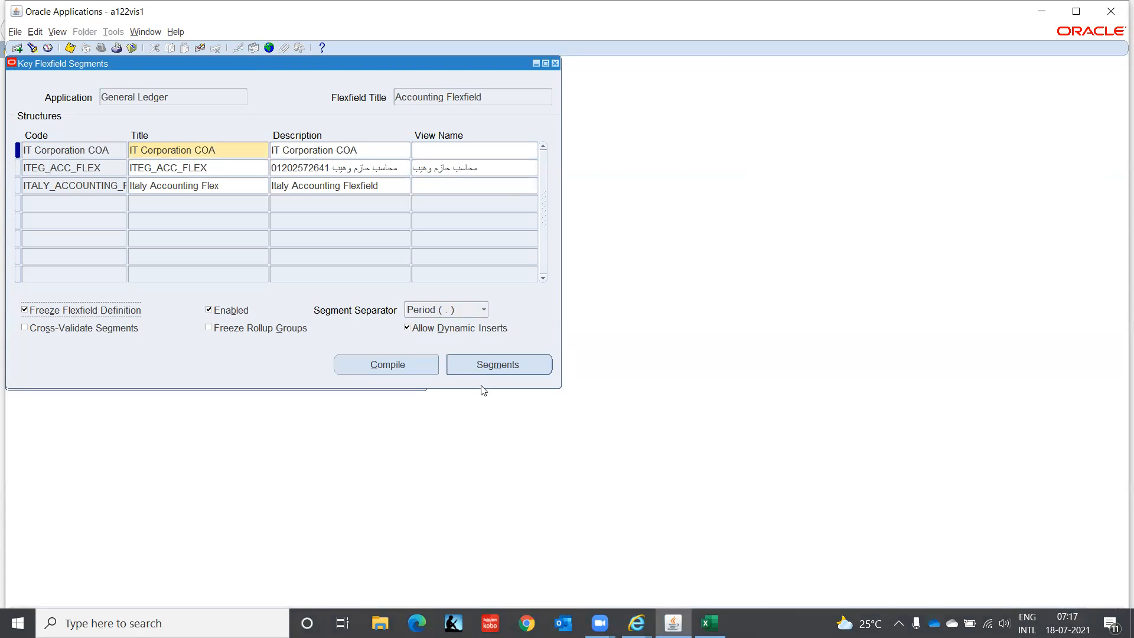
left_click(399, 361)
left_click(616, 355)
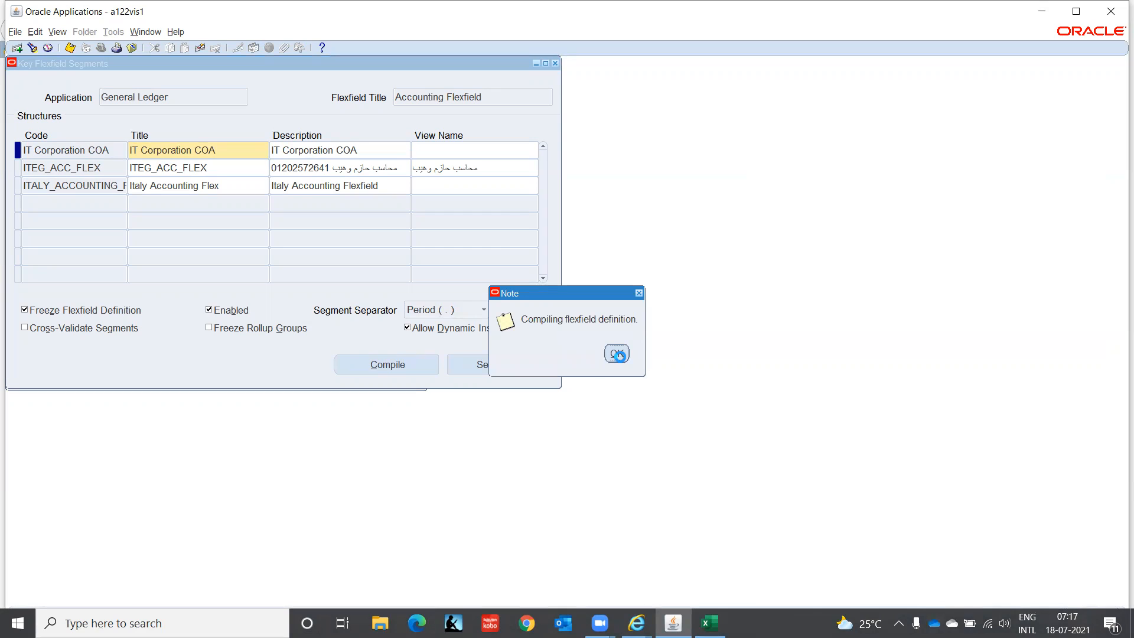
left_click(648, 363)
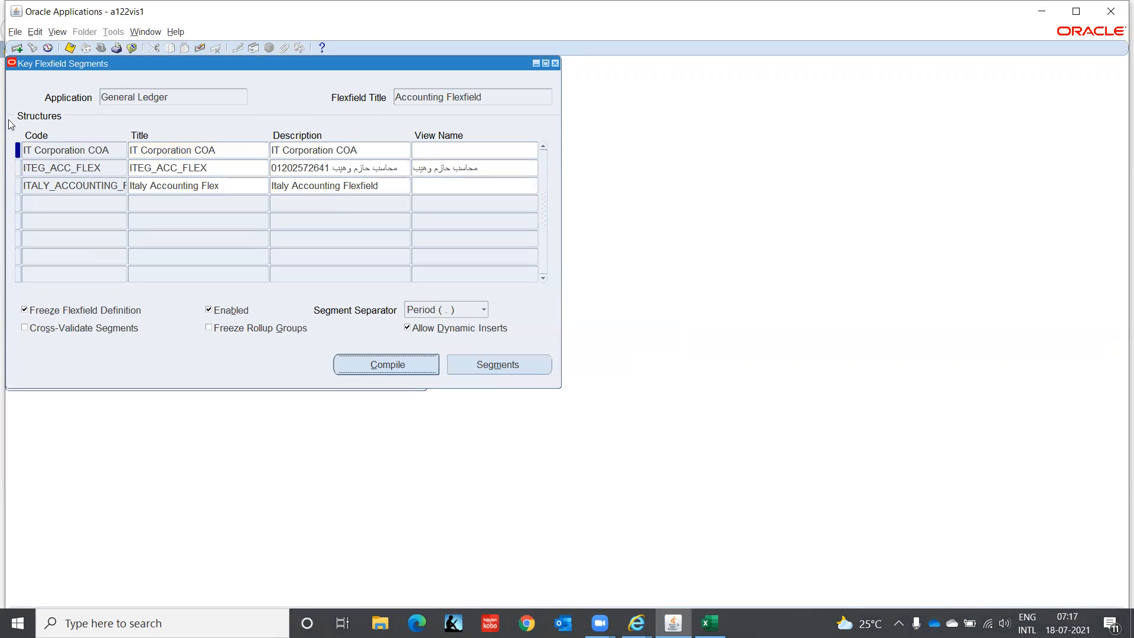
Step: Find all own concurrent requests and refresh the request list
left_click(58, 32)
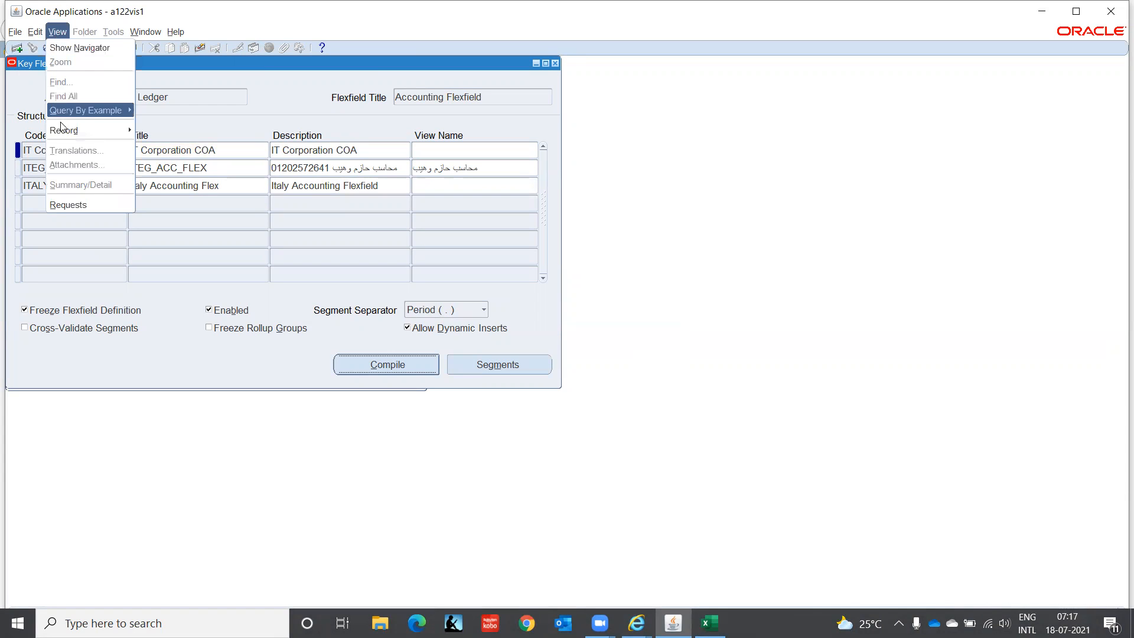
left_click(79, 205)
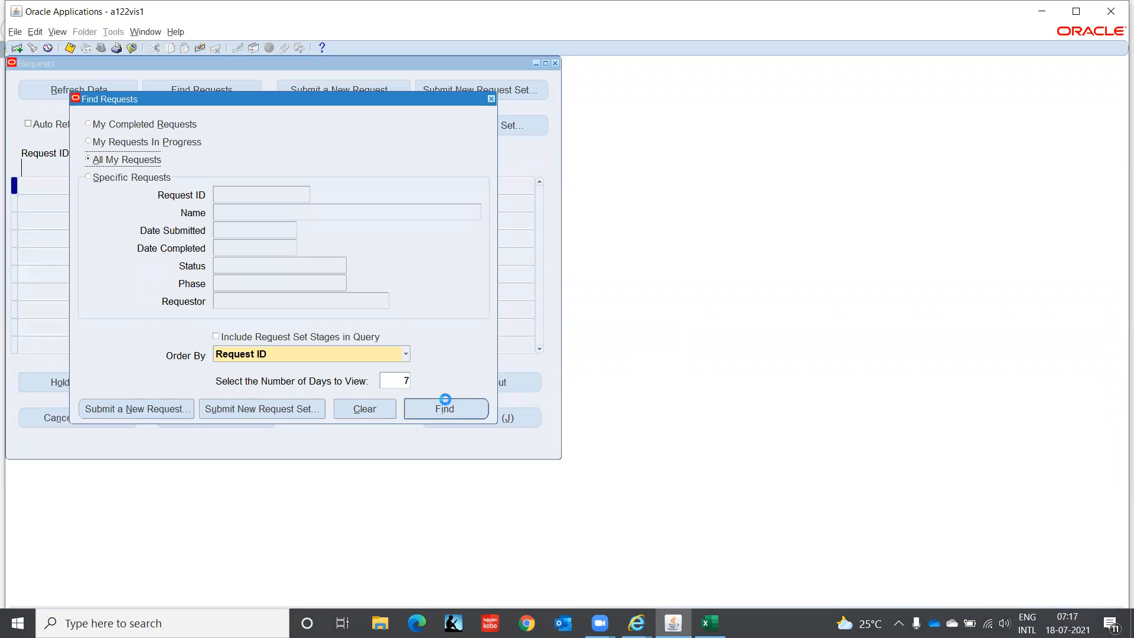
left_click(448, 409)
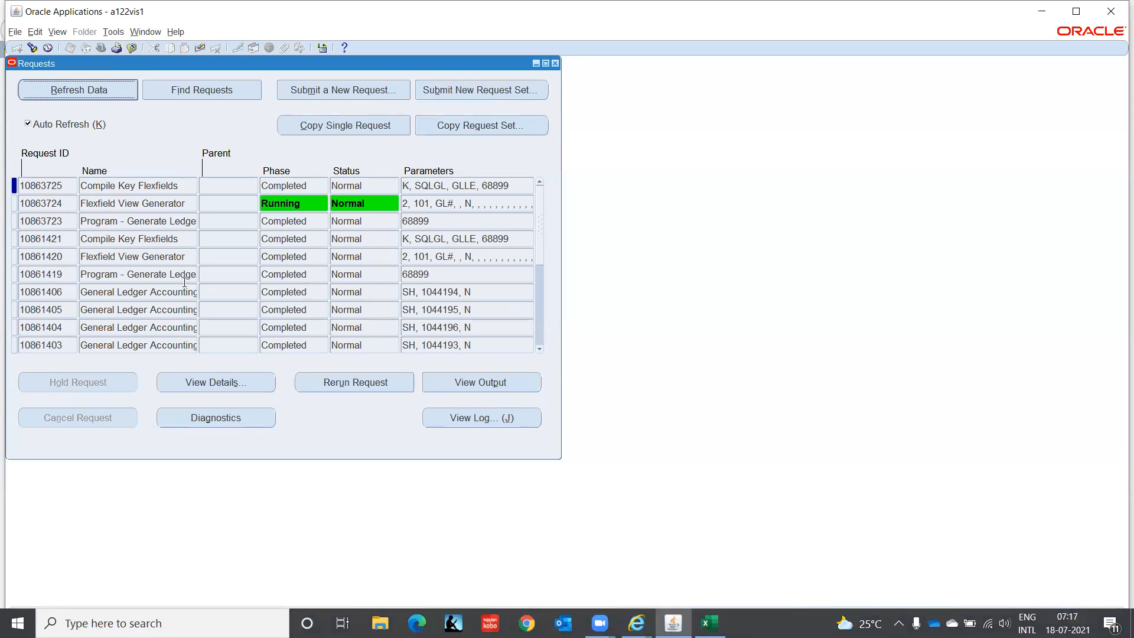
left_click(106, 94)
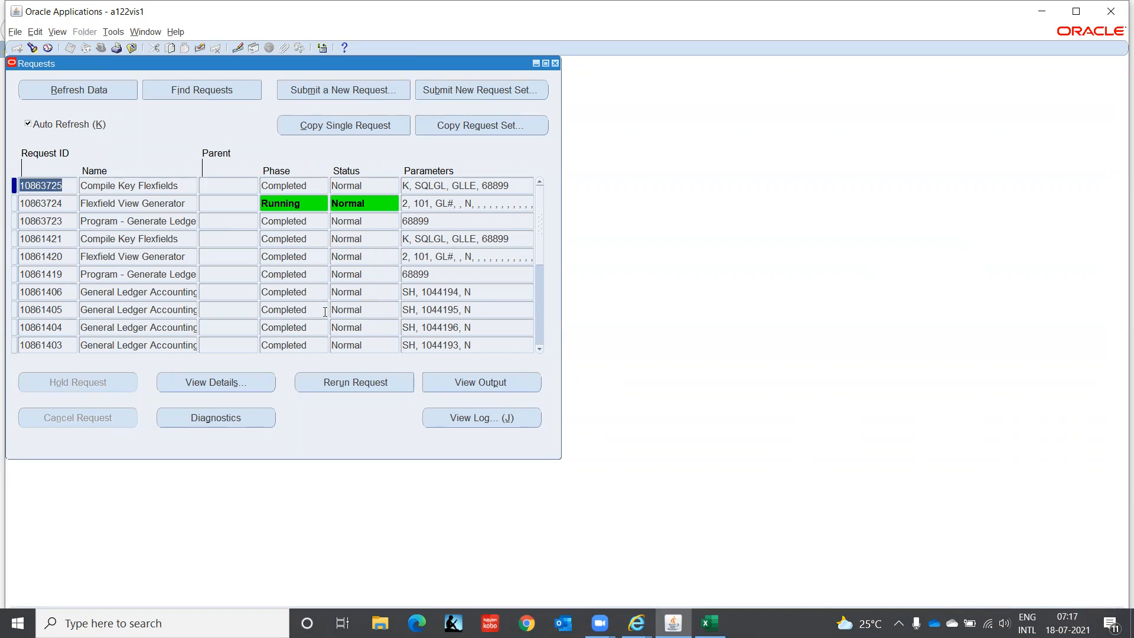
Step: View the output and the log of the latest Compile Key Flexfields request
left_click(462, 385)
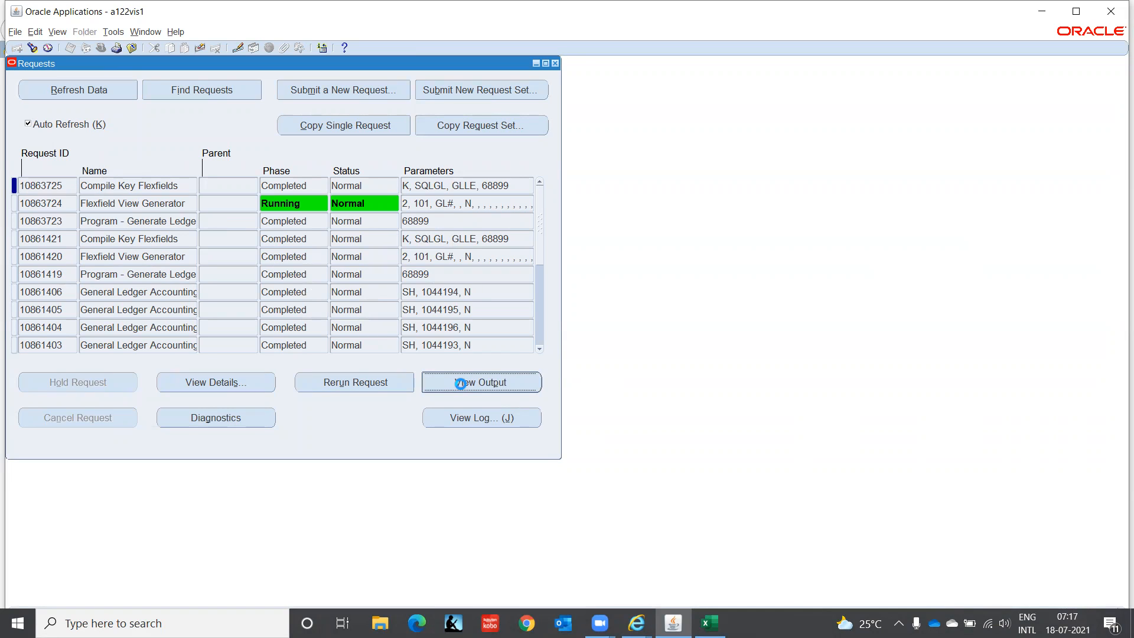
left_click(672, 354)
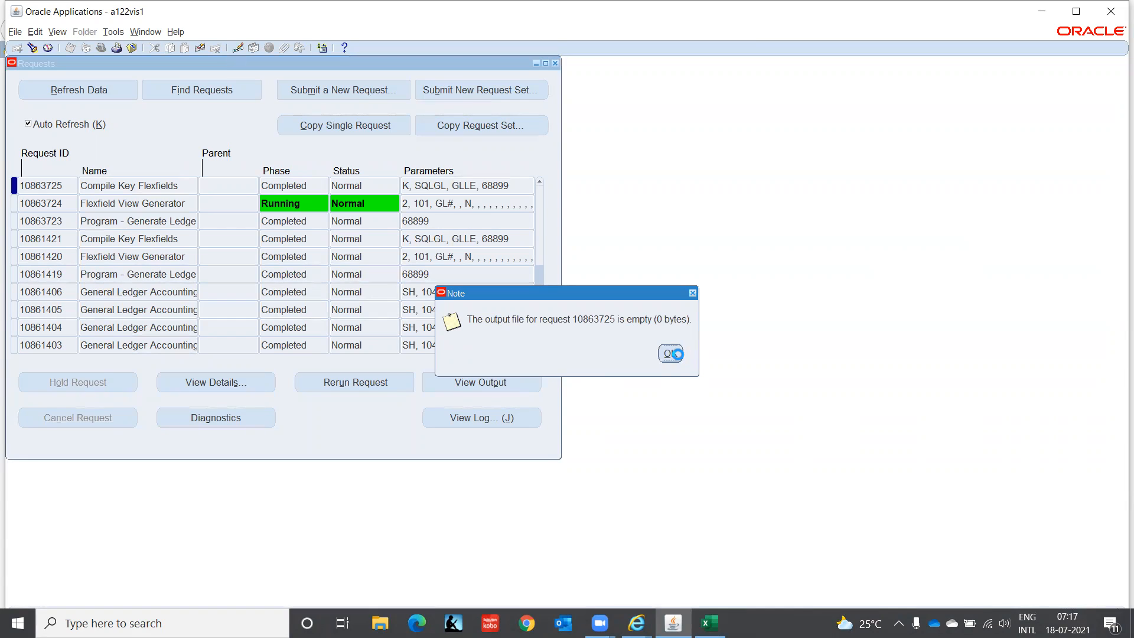
left_click(501, 421)
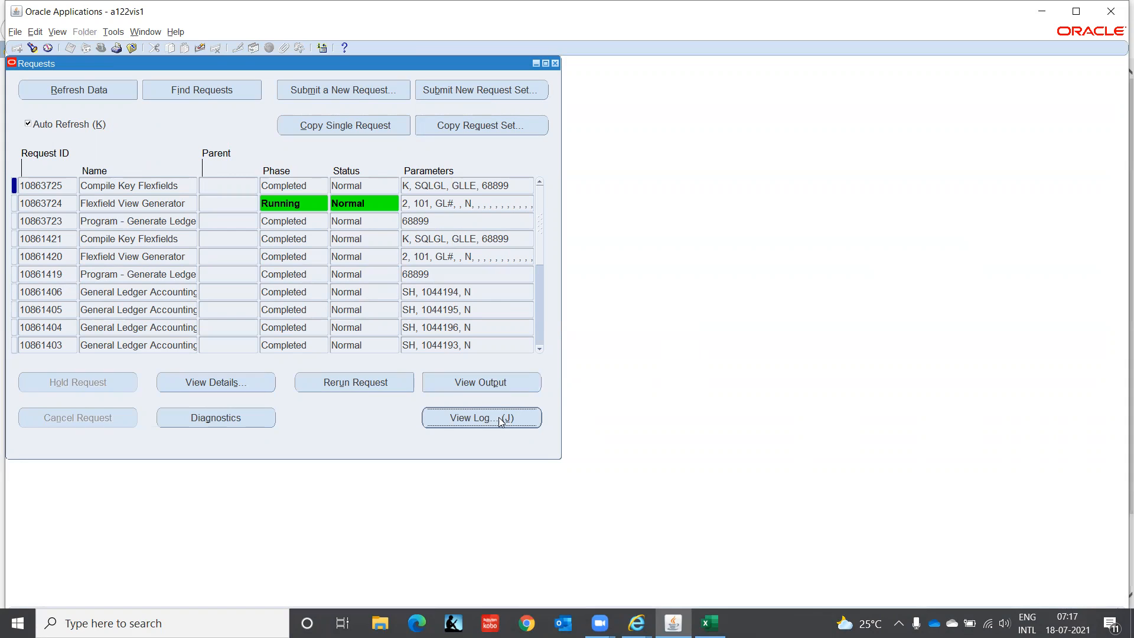
Step: Refresh the request list, and view the output and log of the latest Flexfield View Generator request
left_click(119, 93)
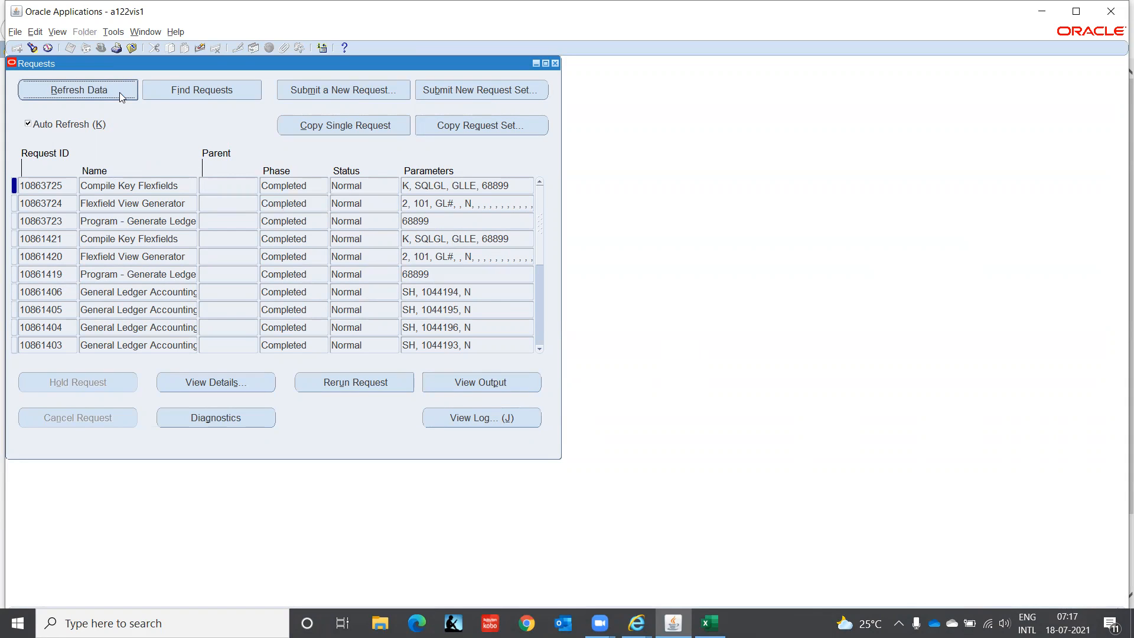
left_click(69, 200)
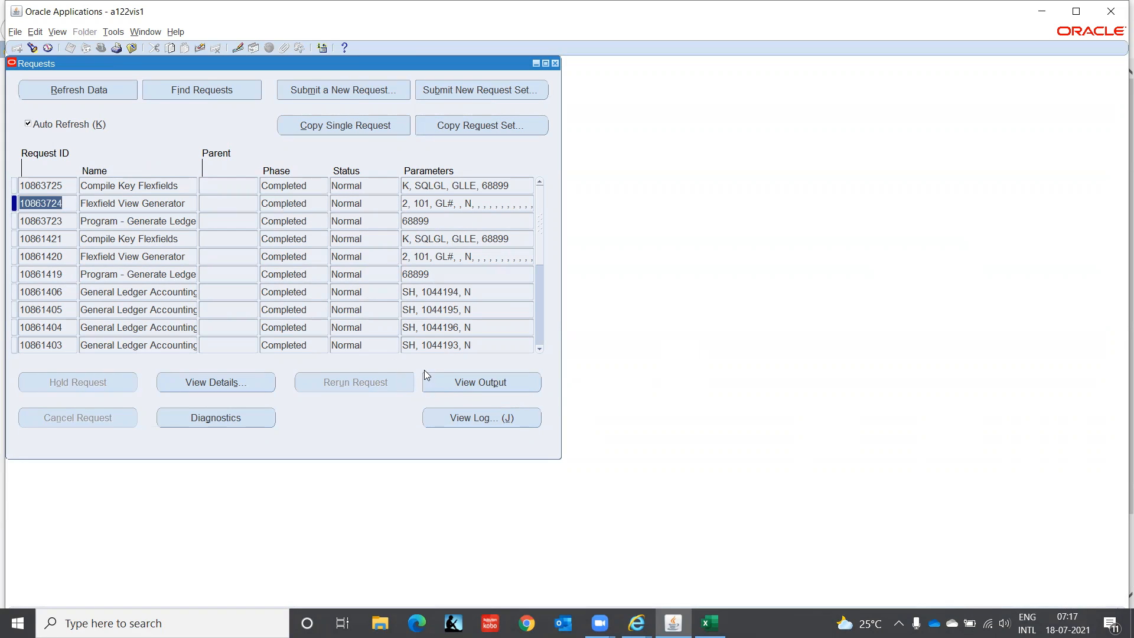
left_click(455, 387)
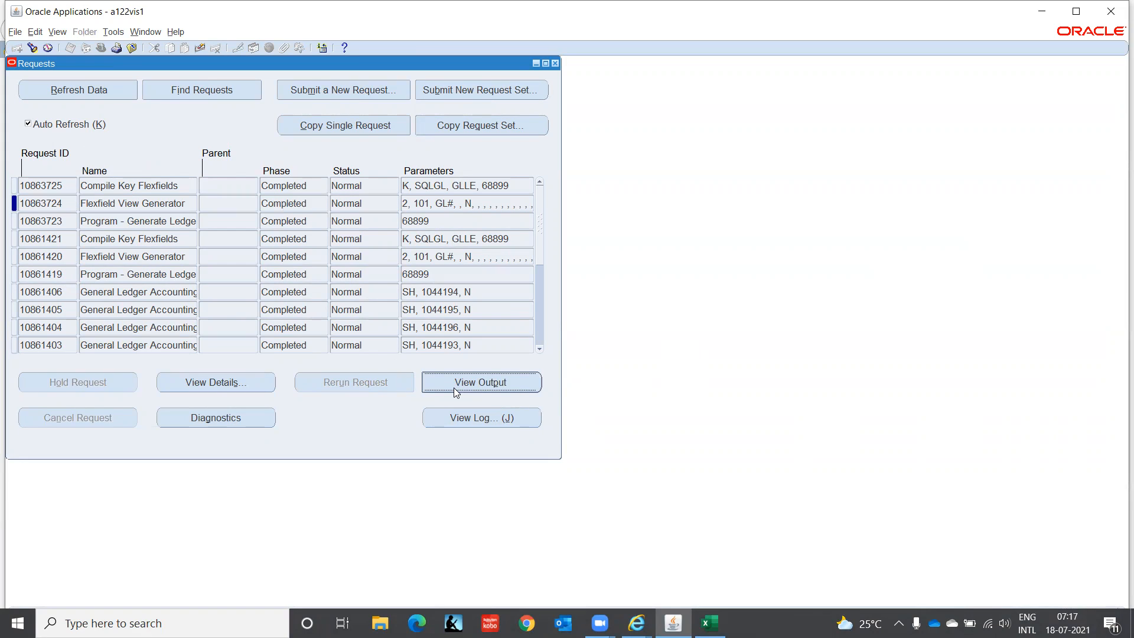
left_click(466, 419)
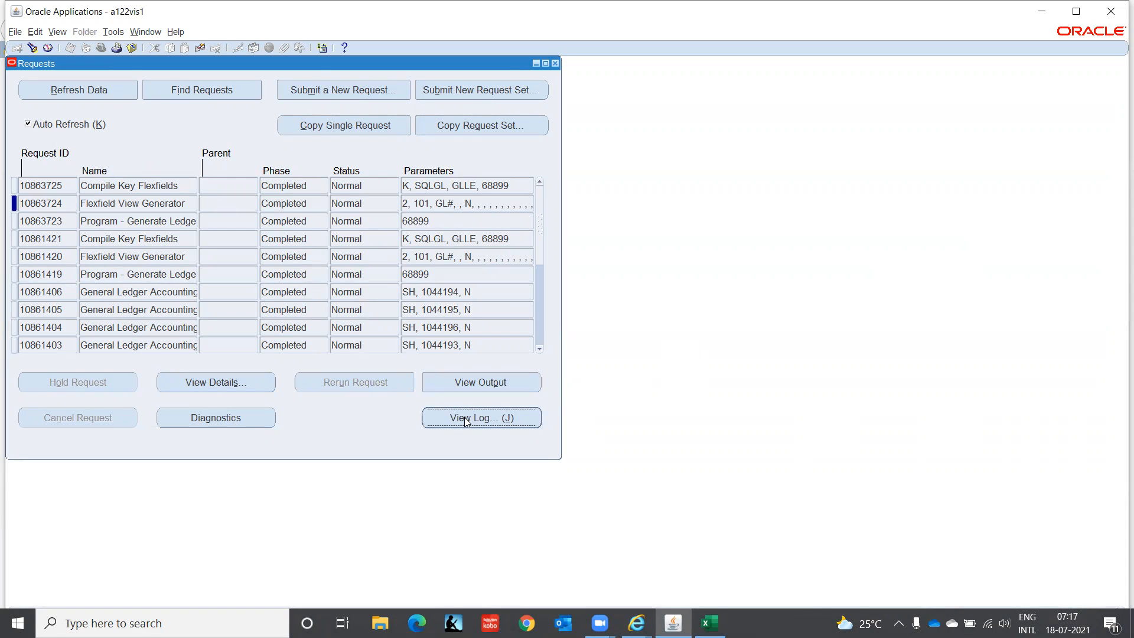
Step: Switch to Internet Explorer, examine the structure number in the Compile Key Flexfields log, and return to the request list
left_click(637, 623)
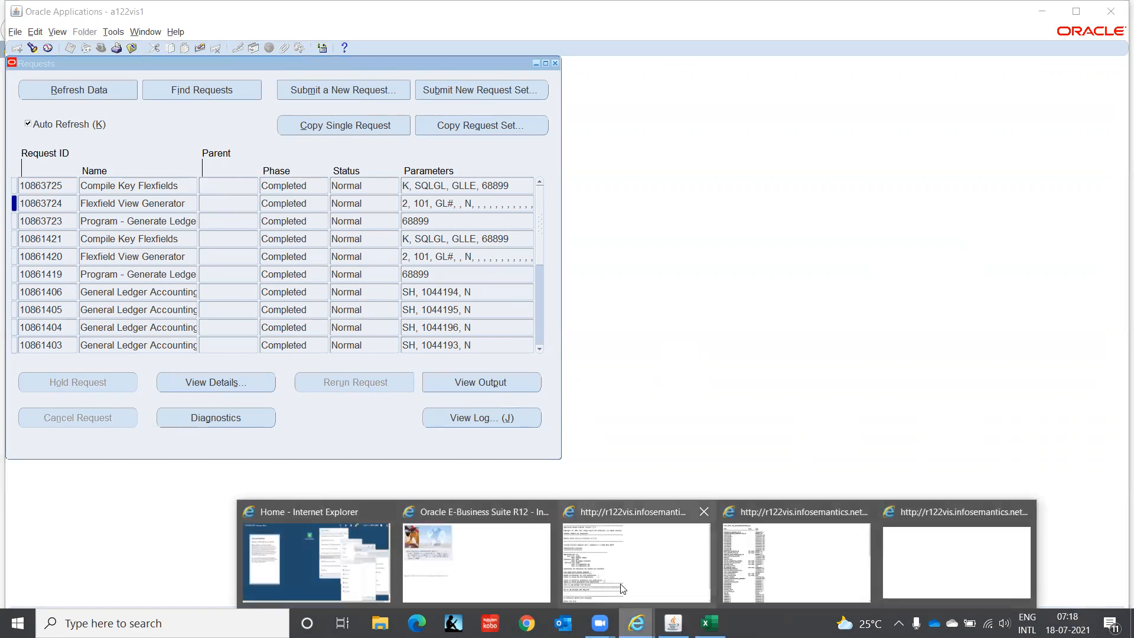
left_click(636, 561)
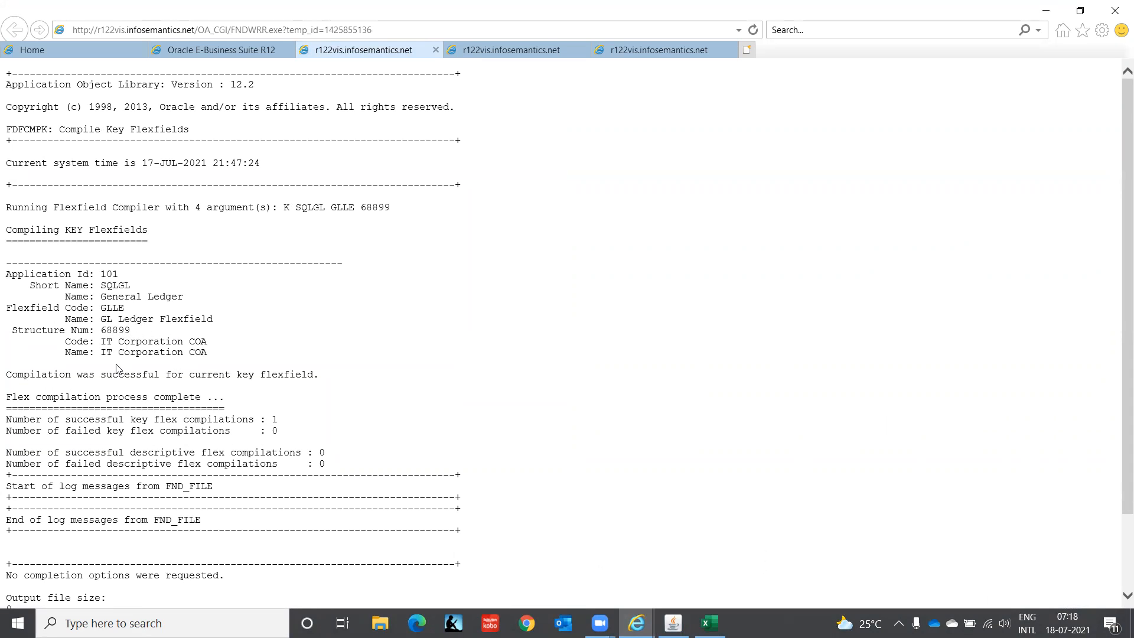
left_click_drag(102, 329, 129, 331)
left_click(674, 624)
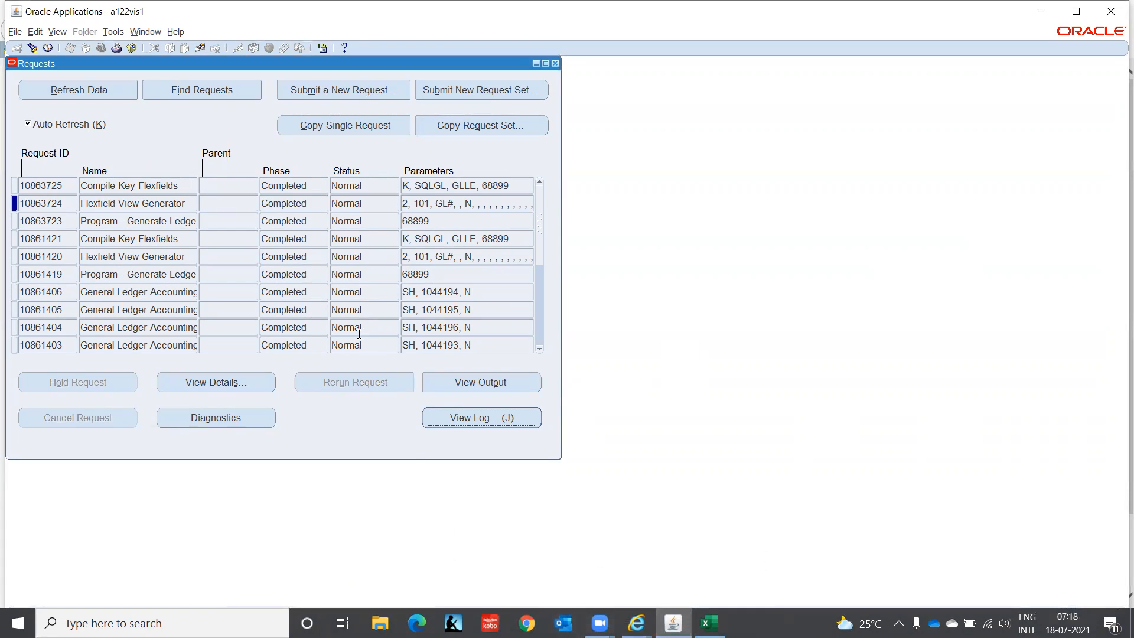
Step: Check the earlier Flexfield View Generator request and the full Generate Ledger Flexfield program name, and select the latest request of that program
left_click(72, 258)
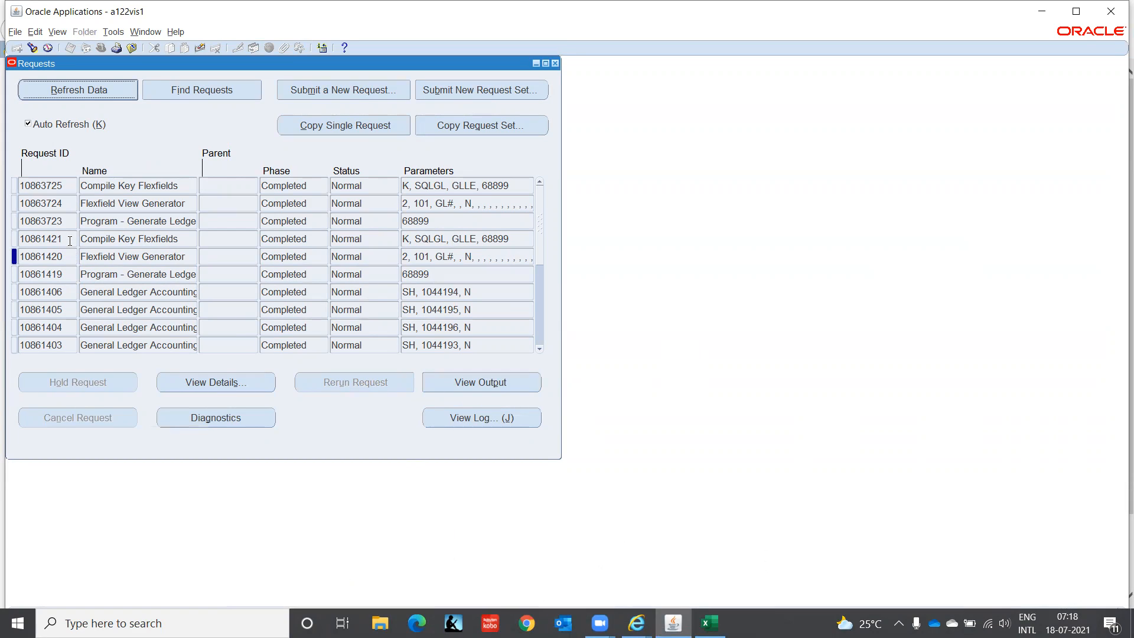
left_click(68, 256)
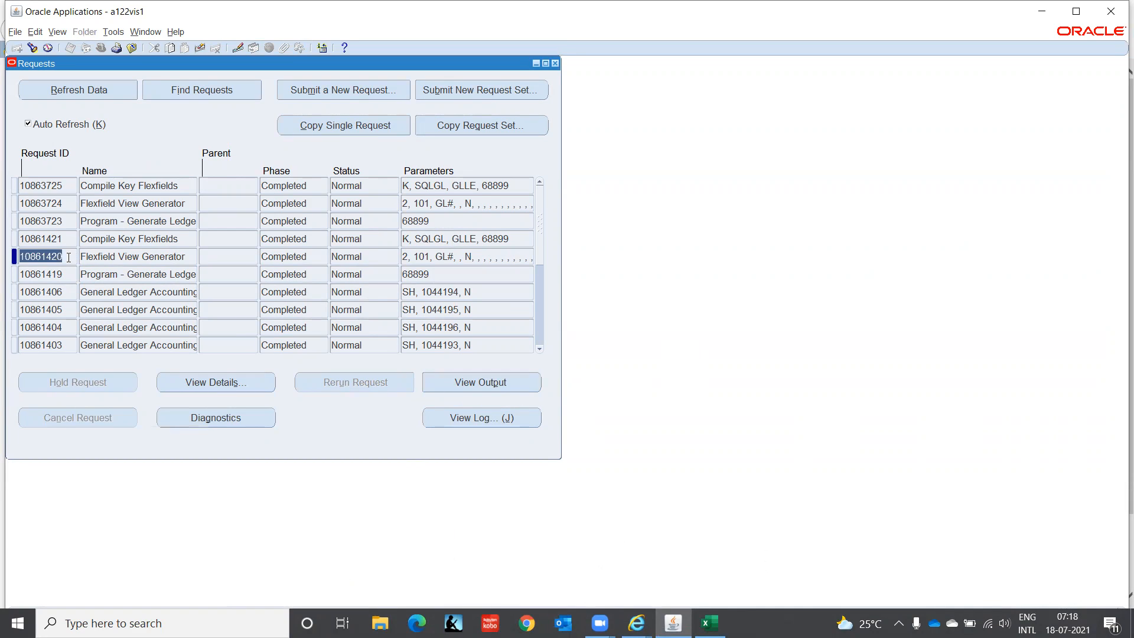
left_click(129, 273)
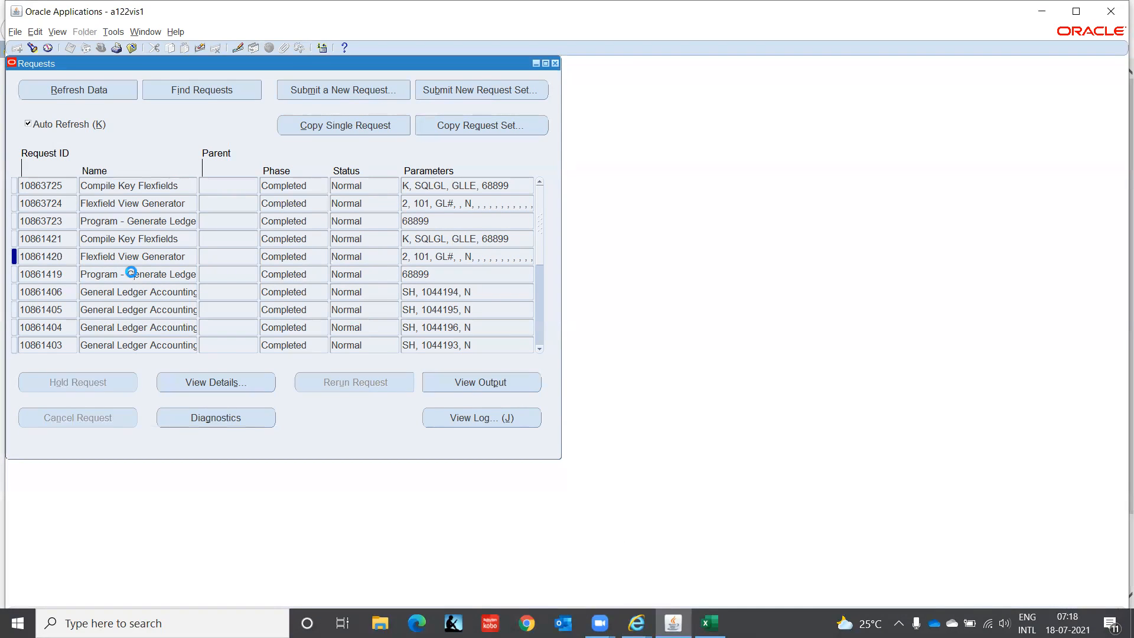
key("End")
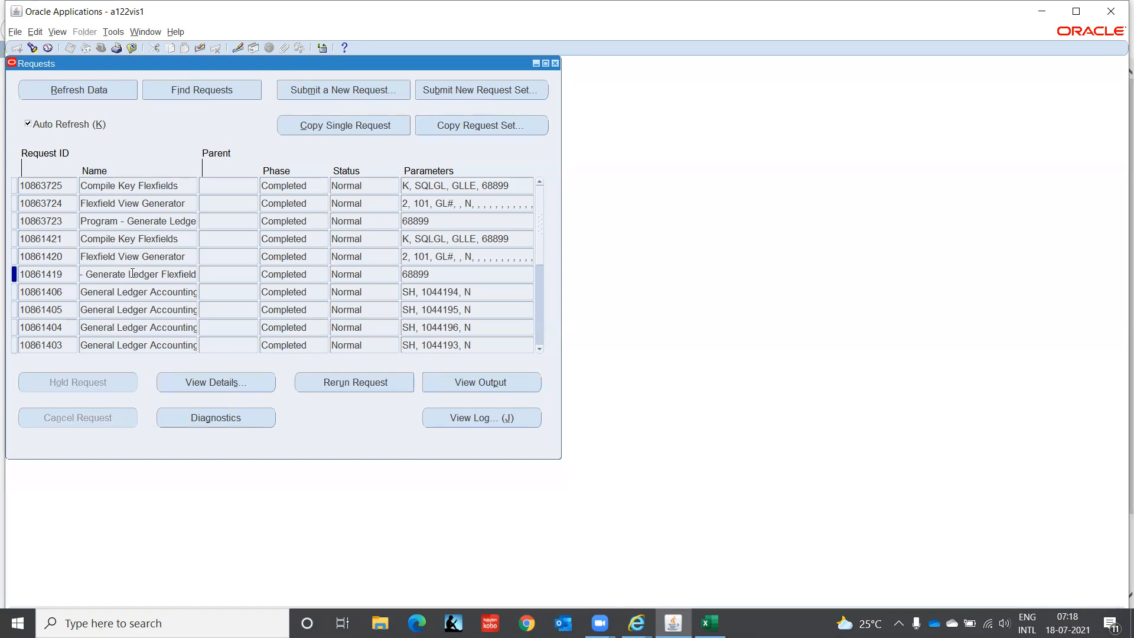
left_click(71, 219)
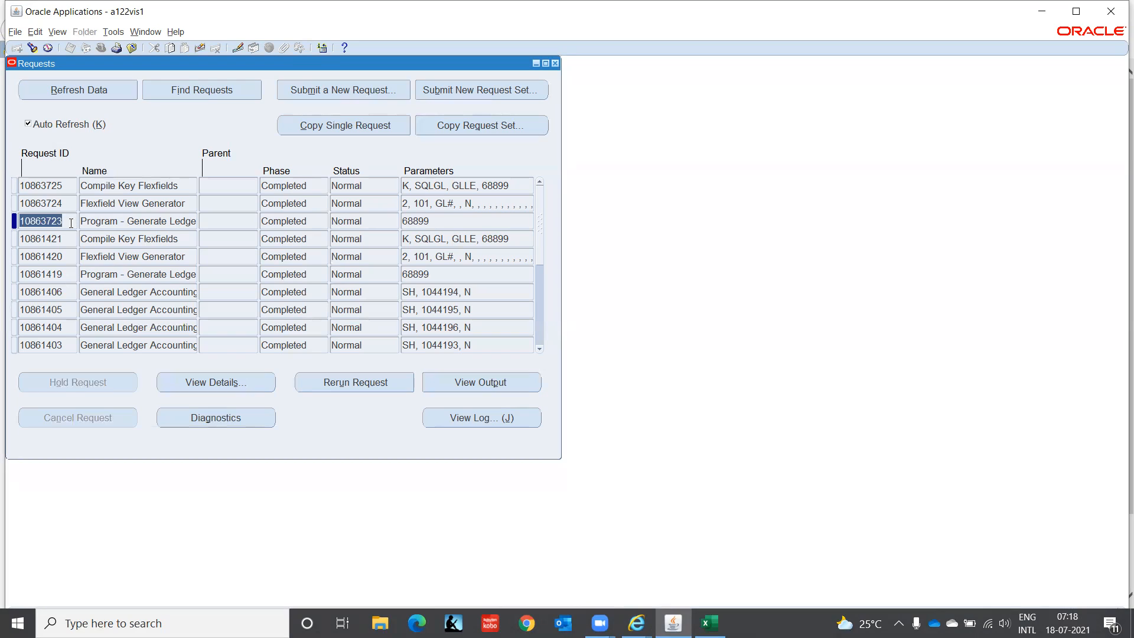
Step: Check the output and log of the latest Generate Ledger Flexfield request, examine its note on the existing structure, and return to the request list
left_click(467, 381)
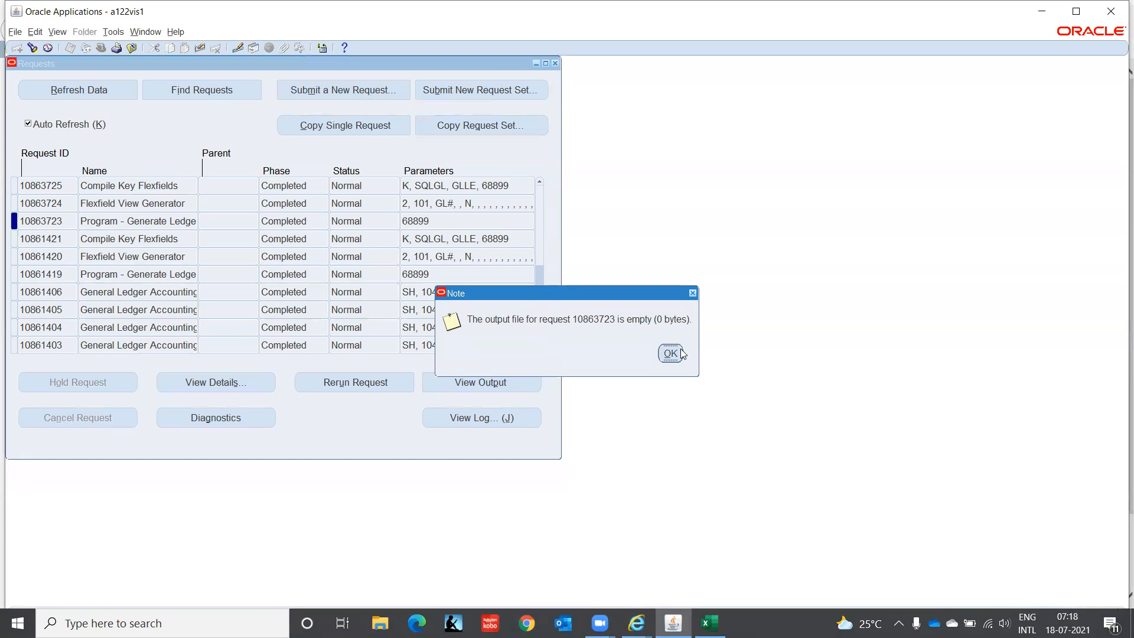
key("Return")
left_click(511, 418)
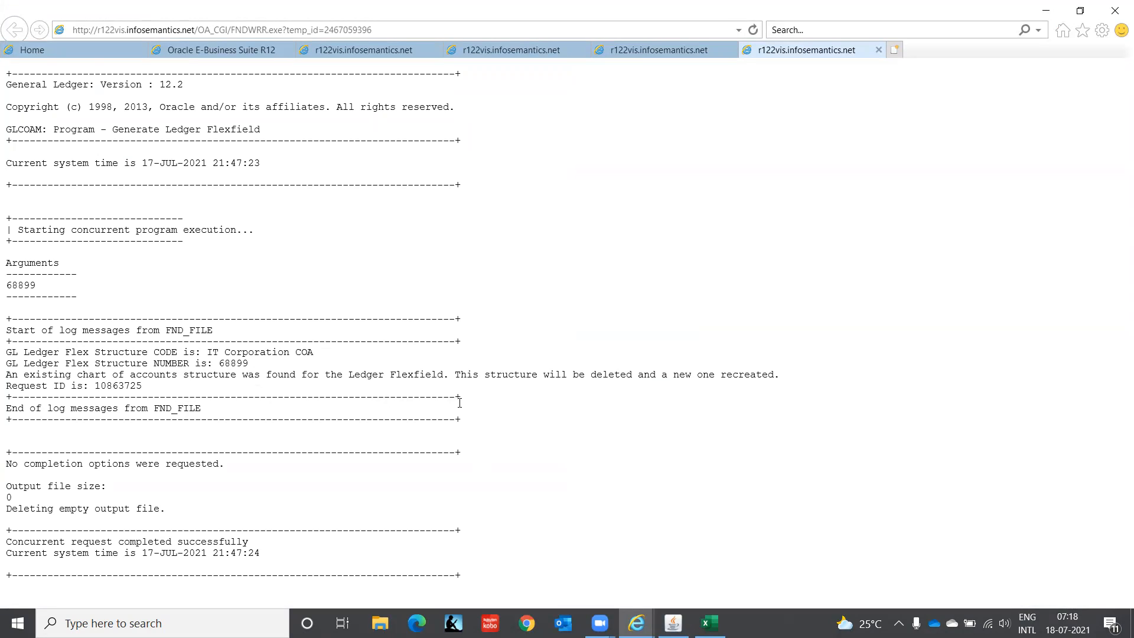
left_click_drag(183, 372, 430, 376)
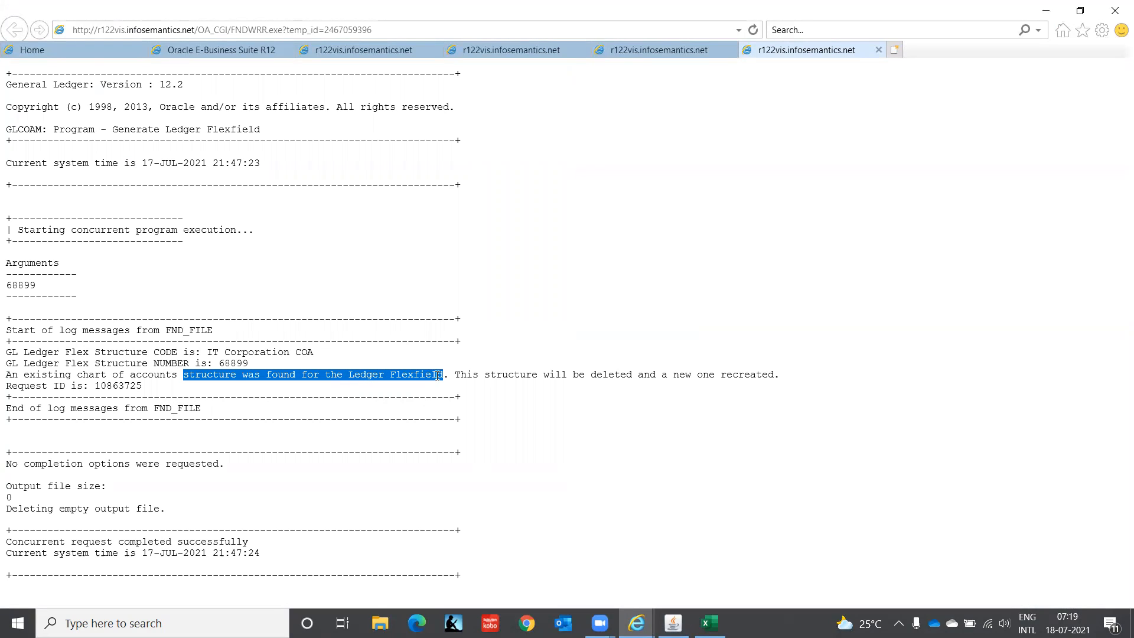
left_click_drag(438, 375, 566, 396)
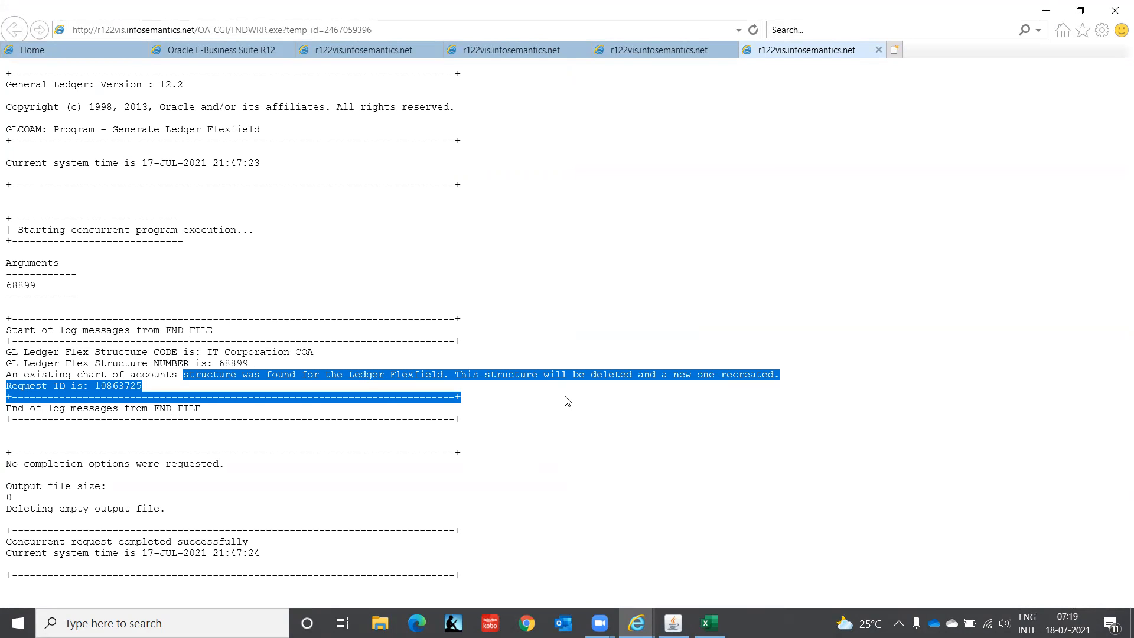
left_click(566, 396)
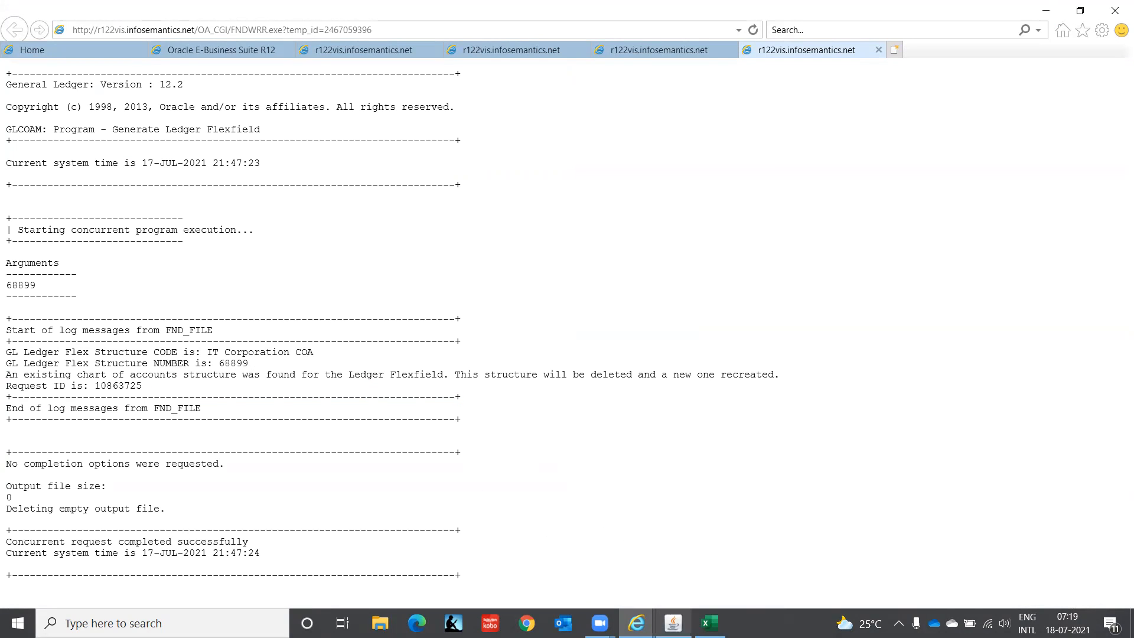
left_click(674, 623)
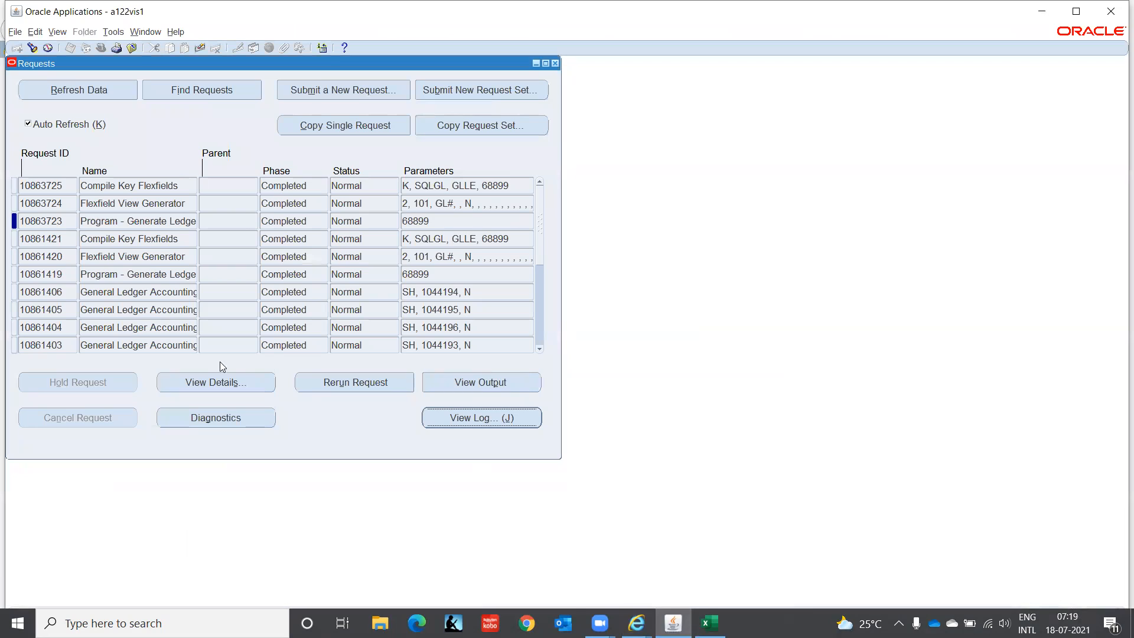
Step: View the log of the earlier Generate Ledger Flexfield request and return to the request list
left_click(70, 272)
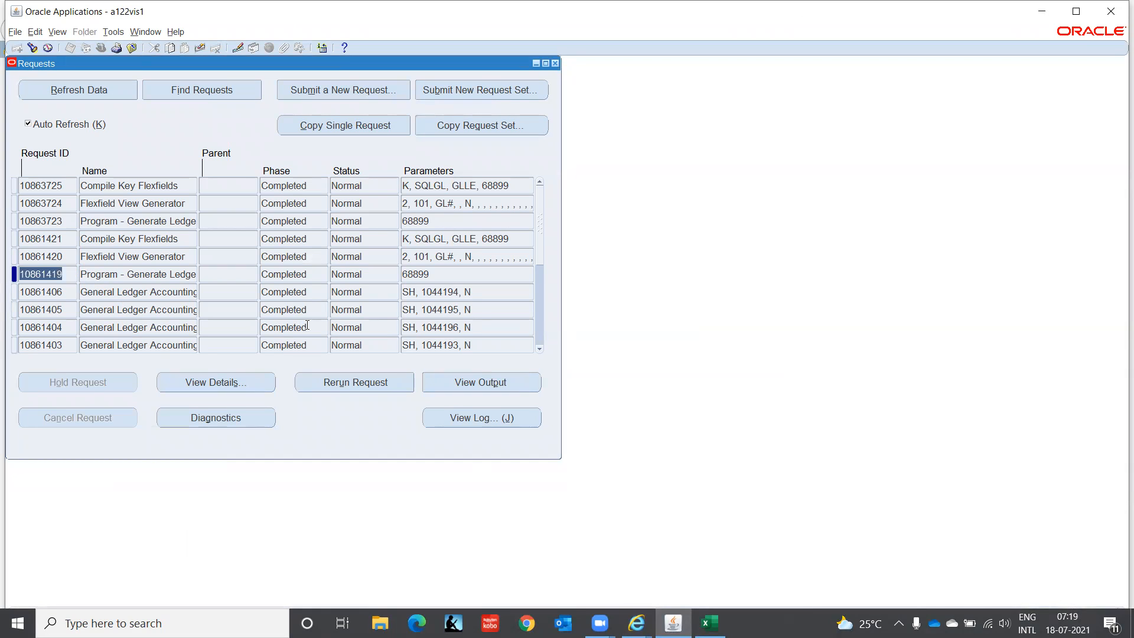
left_click(506, 418)
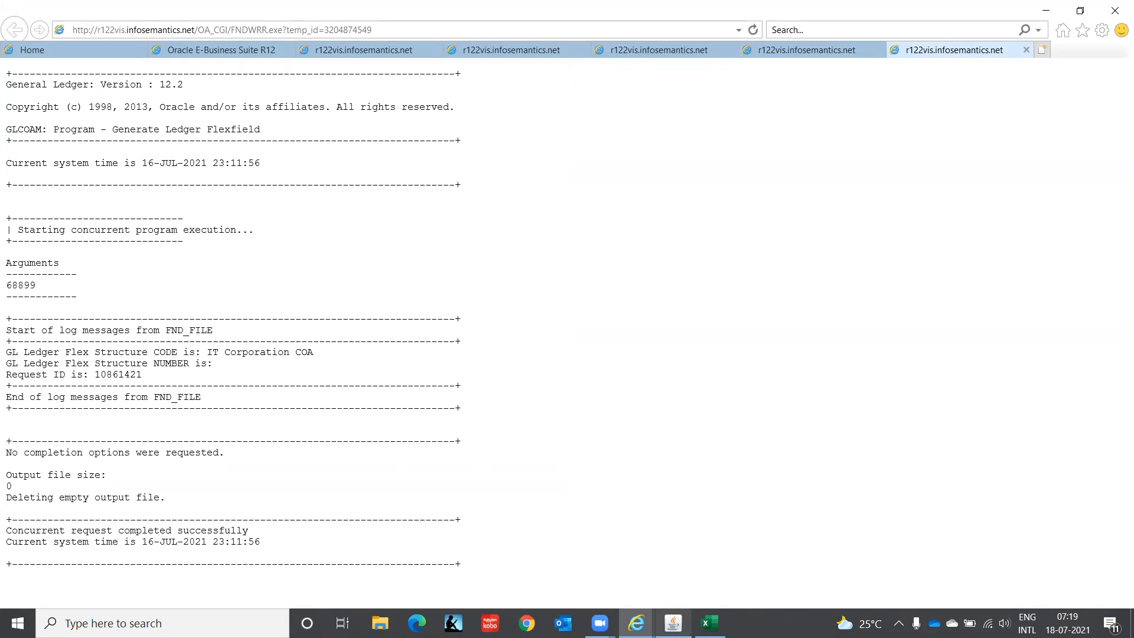
left_click(674, 623)
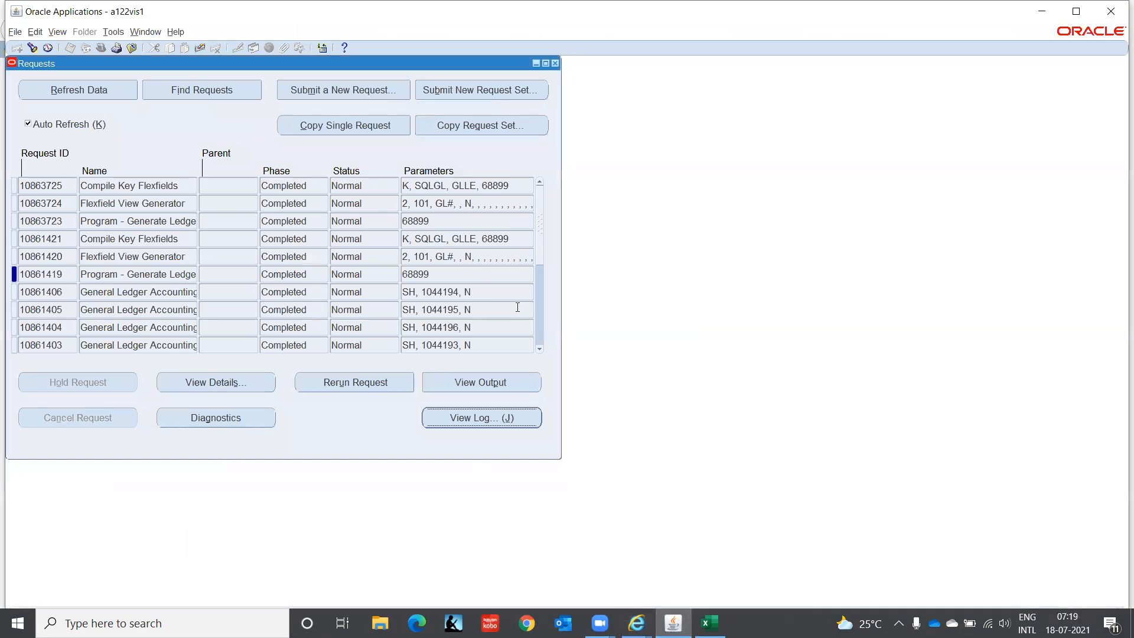
Step: View the output and the log of the earlier Flexfield View Generator request
left_click(67, 257)
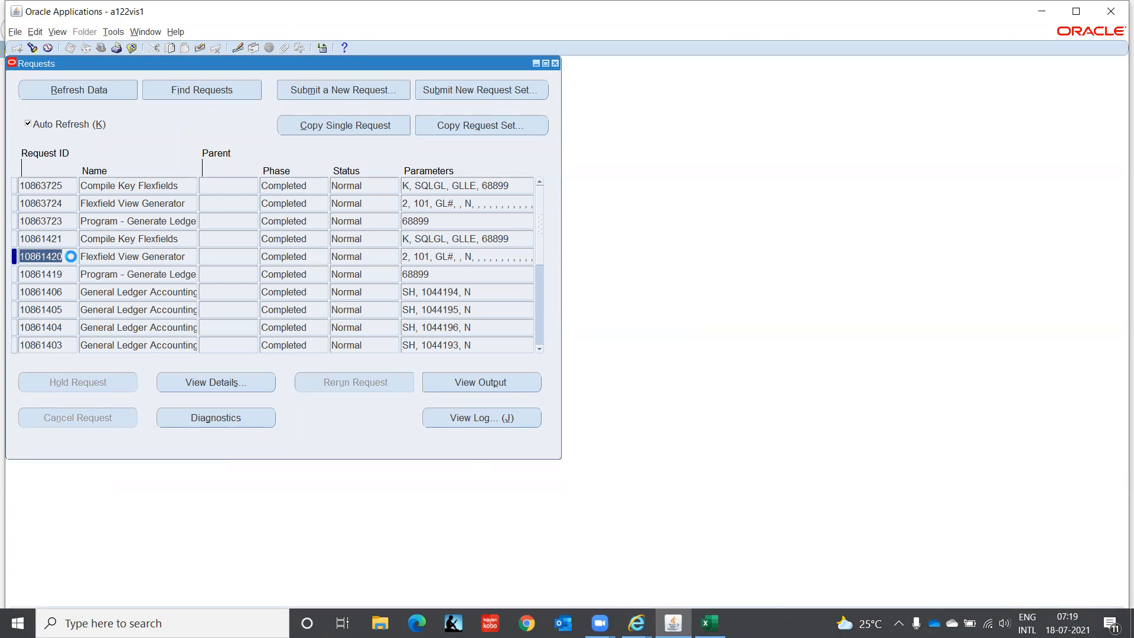
left_click(471, 382)
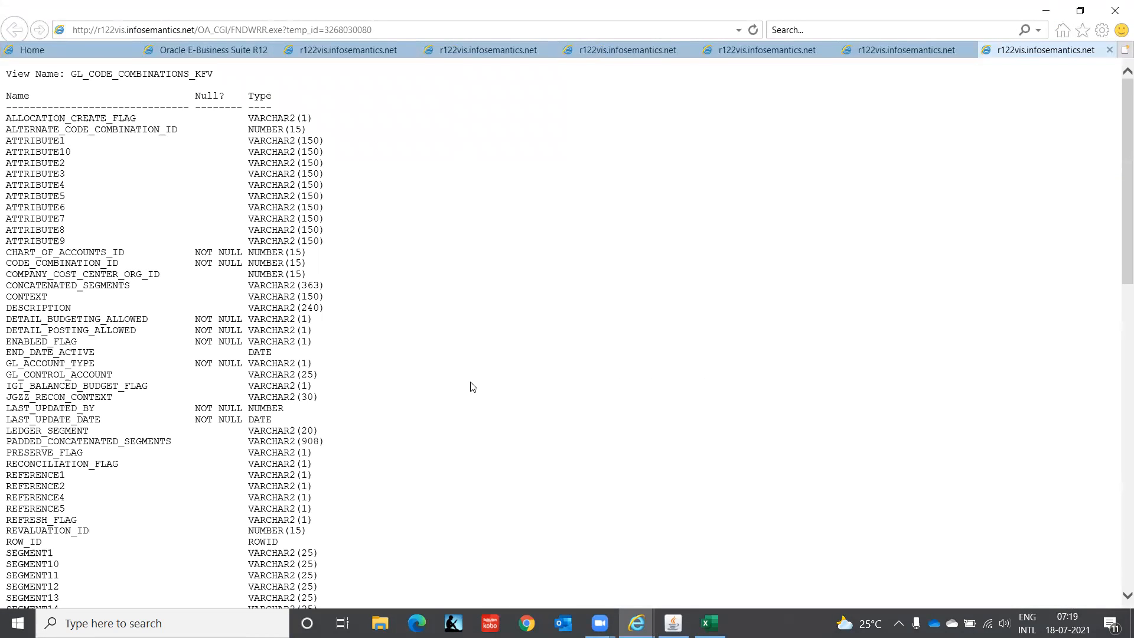
left_click(674, 623)
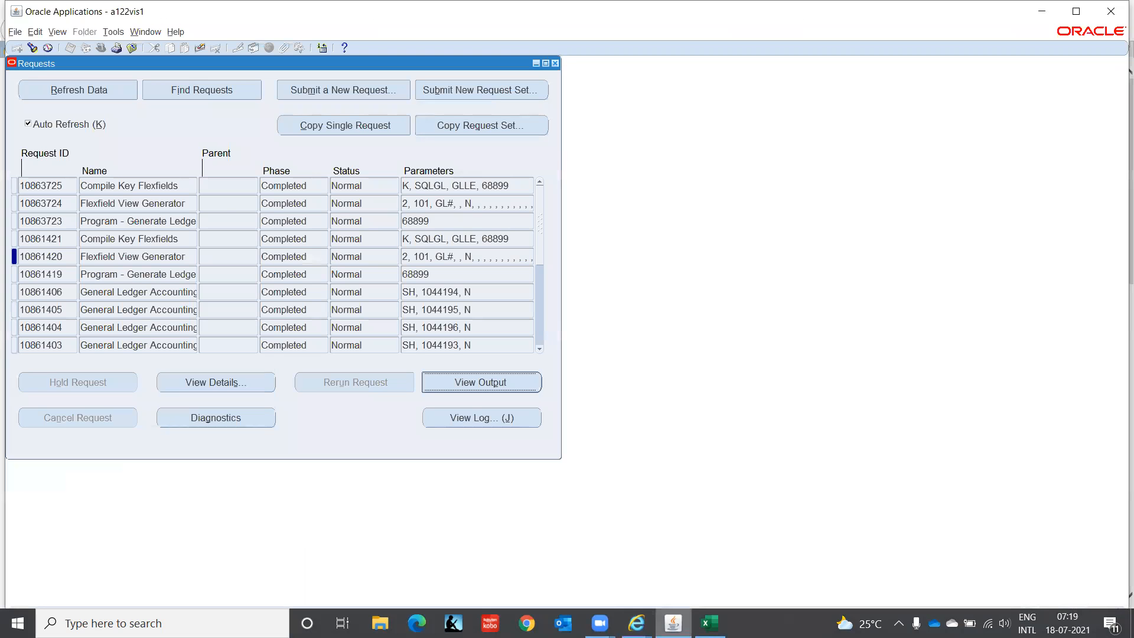
left_click(493, 416)
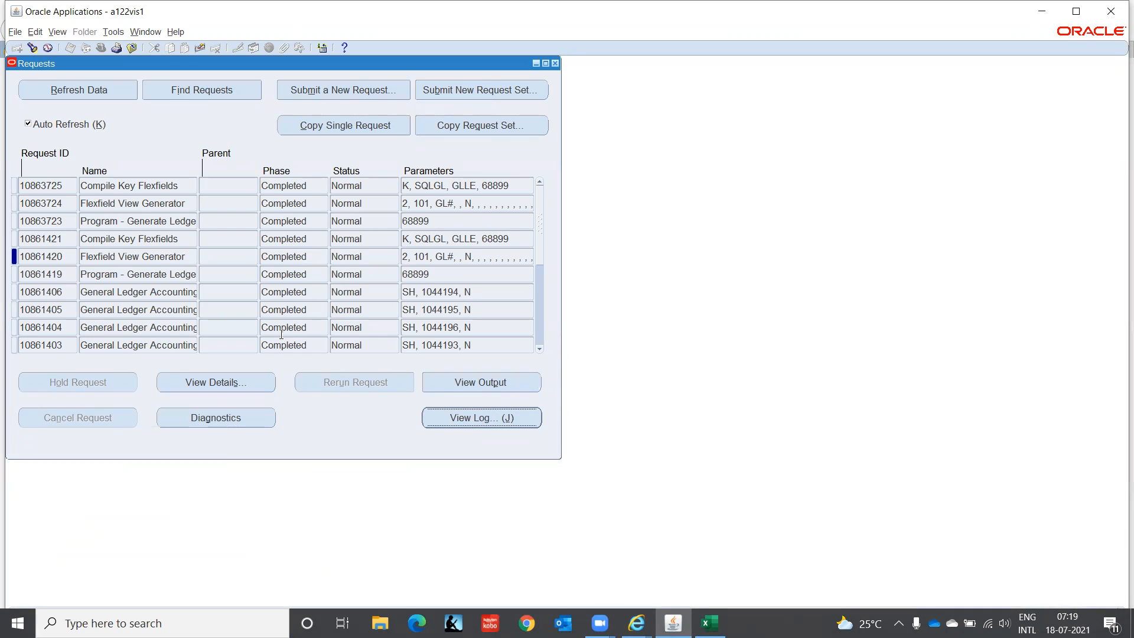
Step: View the log of the earlier Compile Key Flexfields request in Internet Explorer
left_click(75, 237)
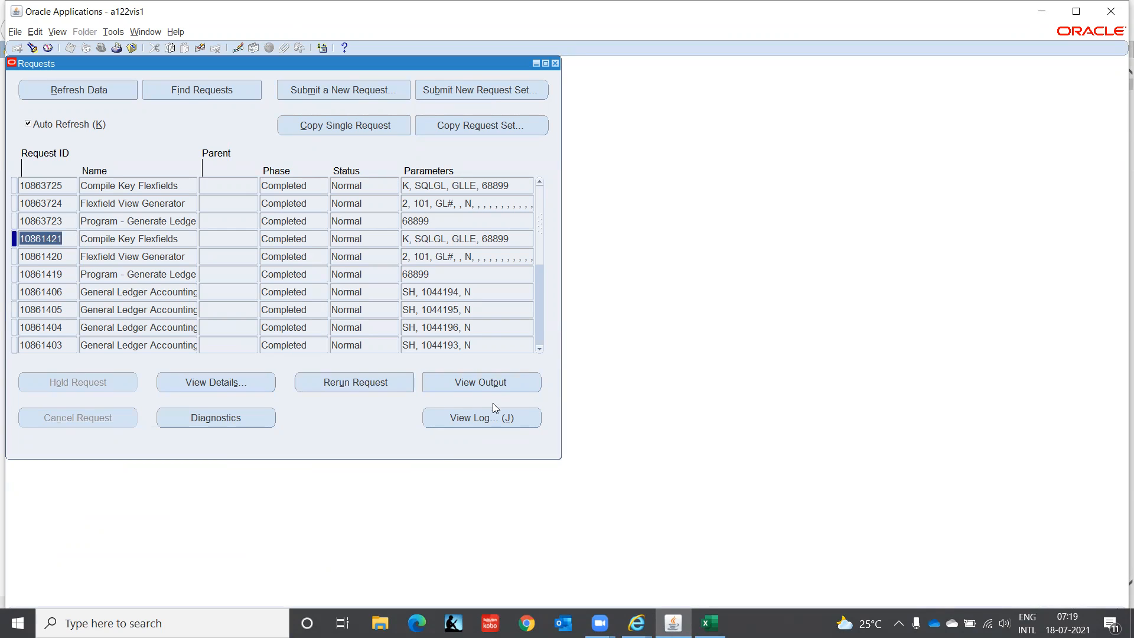
left_click(495, 418)
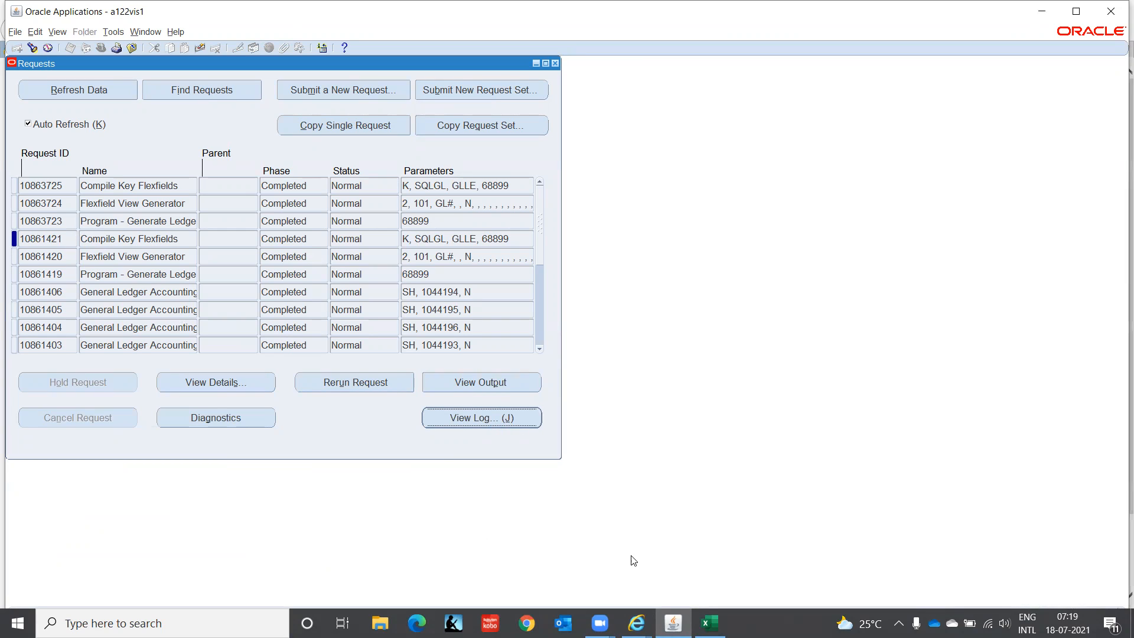
mouse_move(637, 623)
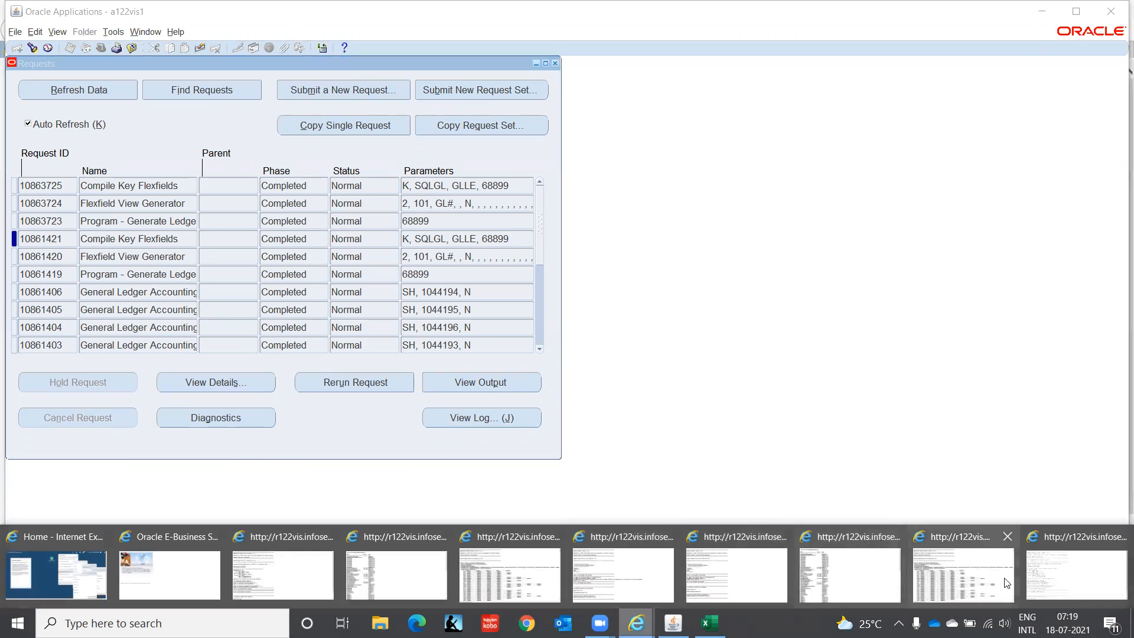
left_click(1074, 589)
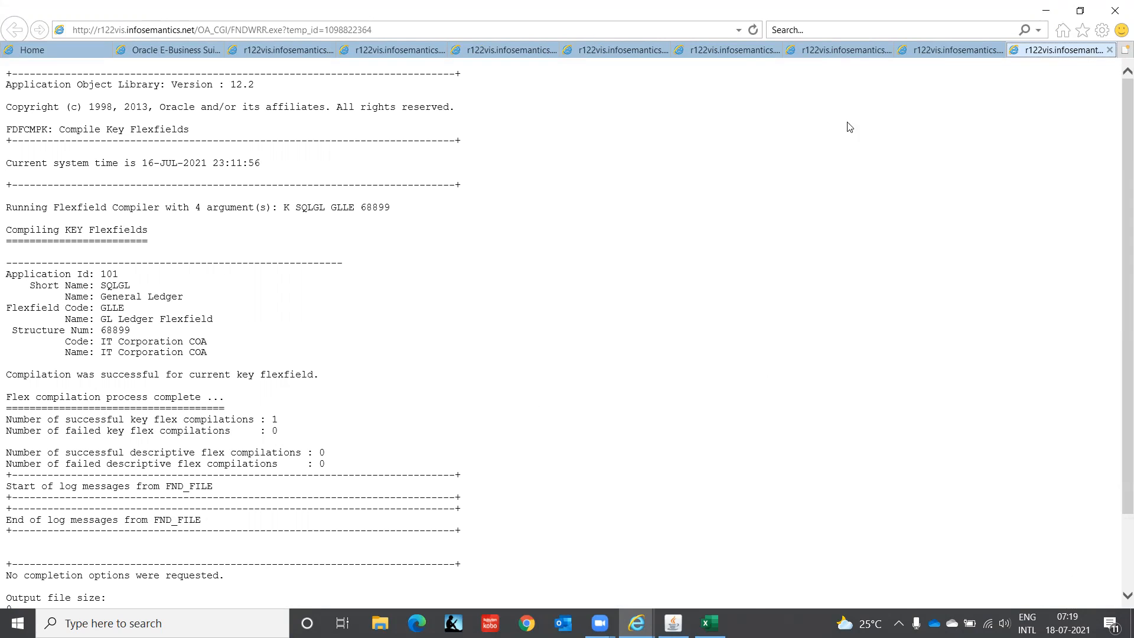
Step: Review the open logs and outputs of the Flexfield View Generator and Generate Ledger Flexfield requests, through to the end of the view column list
left_click(939, 53)
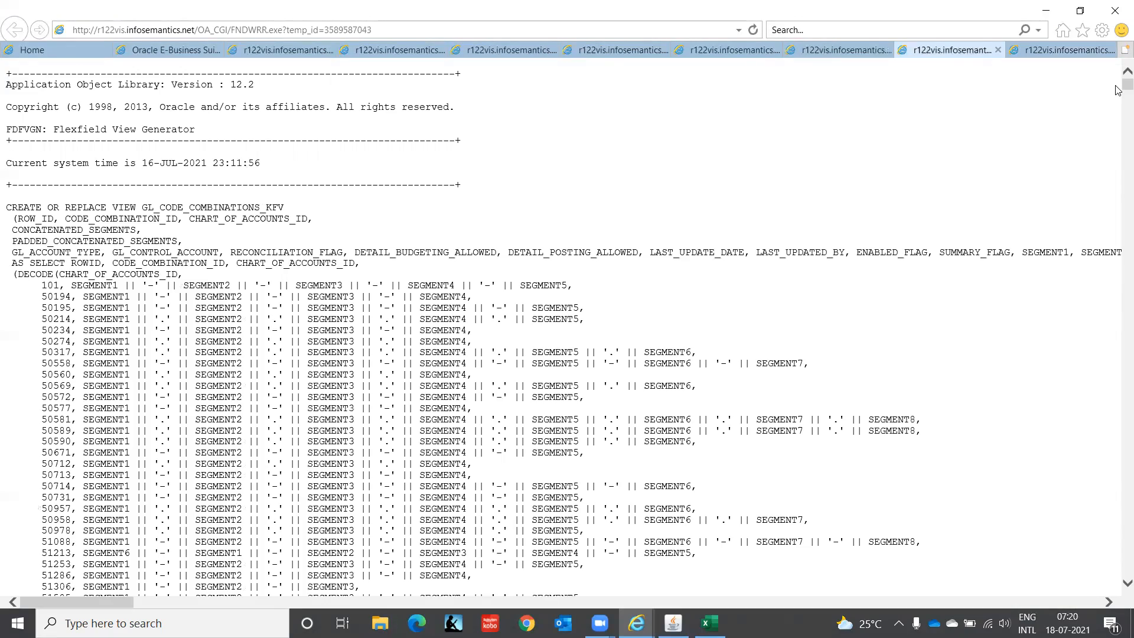
left_click_drag(1119, 90, 1118, 371)
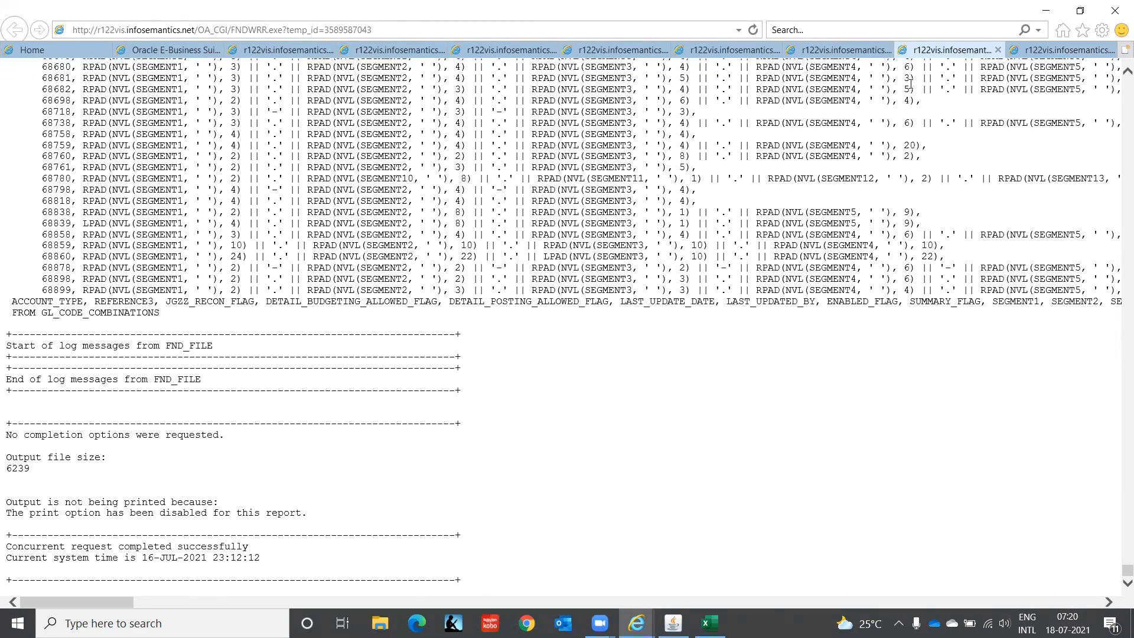
left_click(828, 52)
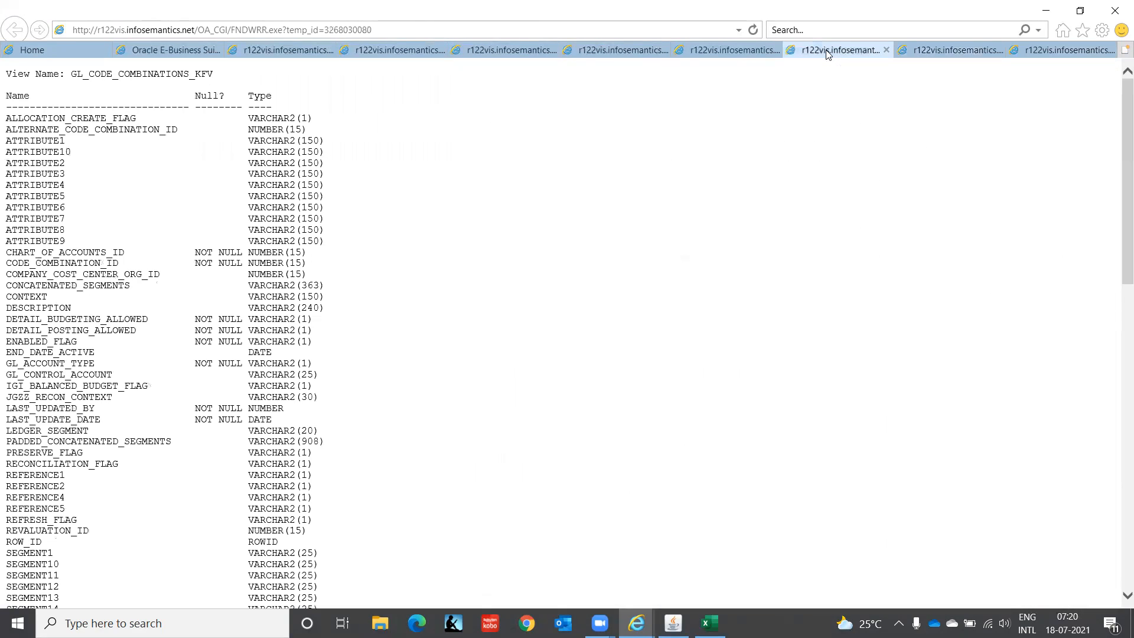
left_click(729, 52)
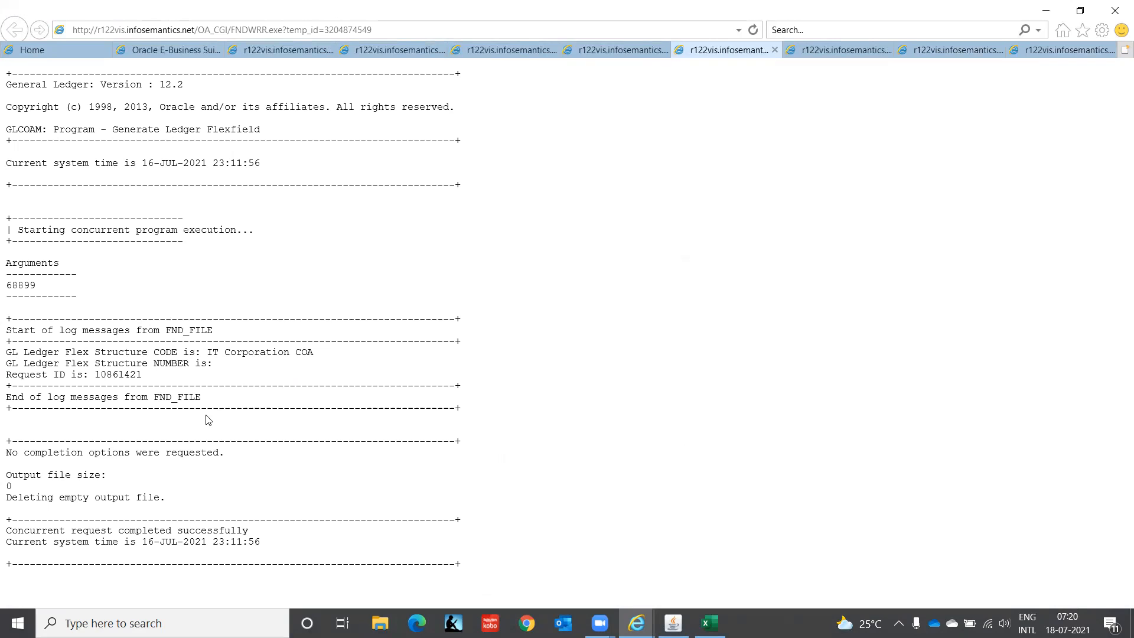
left_click(609, 51)
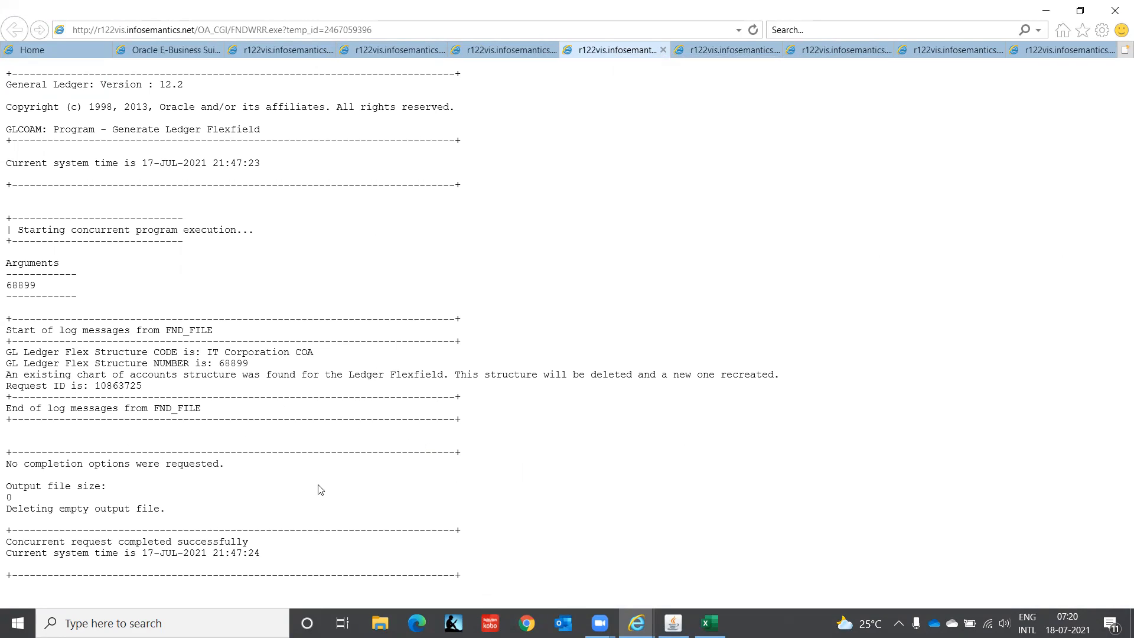
left_click(488, 51)
left_click(399, 52)
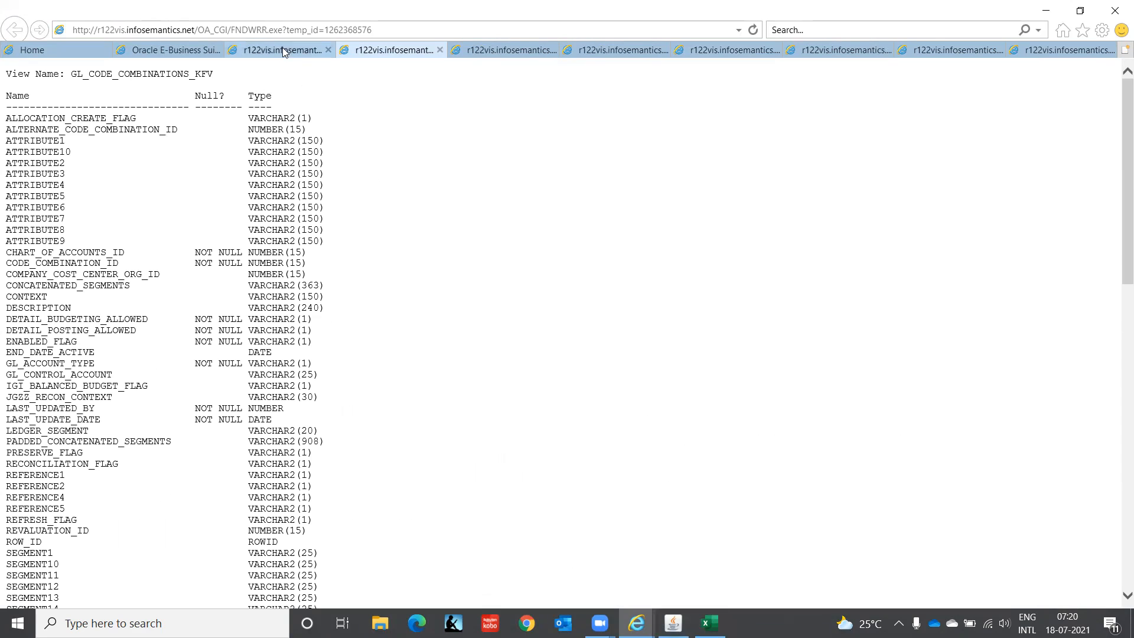
left_click_drag(1119, 252, 1118, 609)
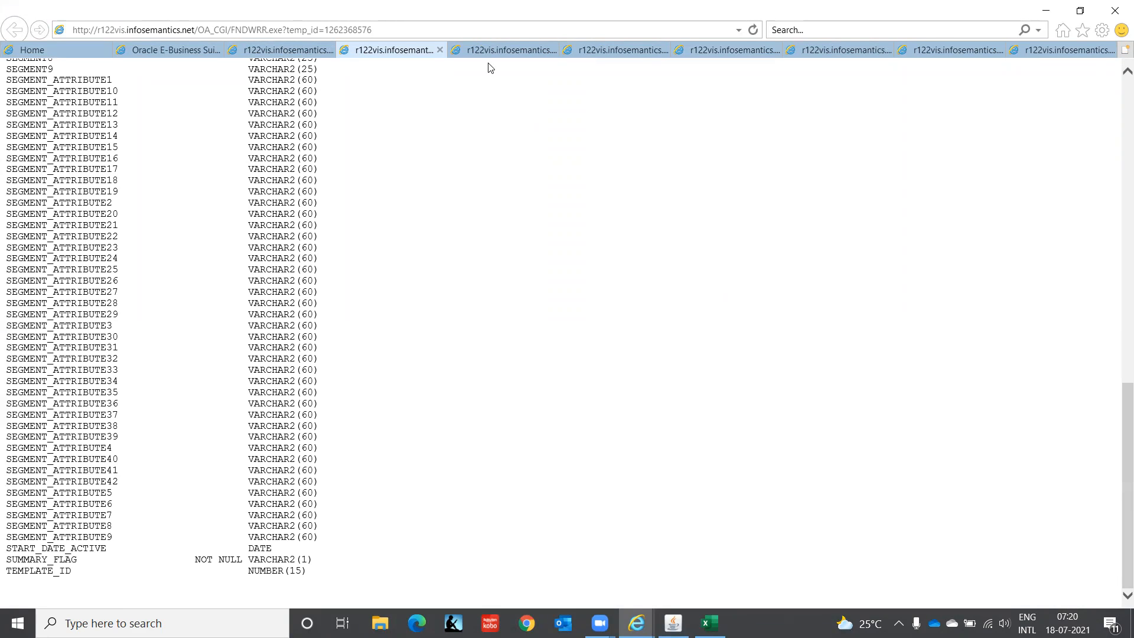
Step: Close all the request log and output pages in the browser, keeping the Home and Oracle E-Business Suite R12 pages
left_click(440, 51)
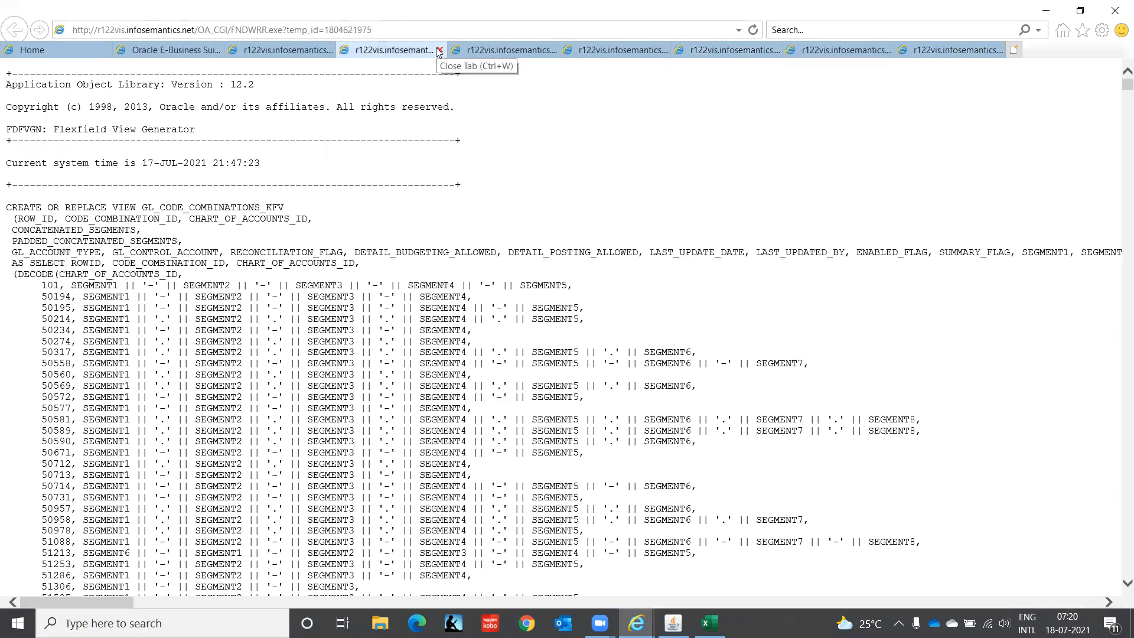
left_click(440, 50)
left_click(440, 50)
left_click(440, 50)
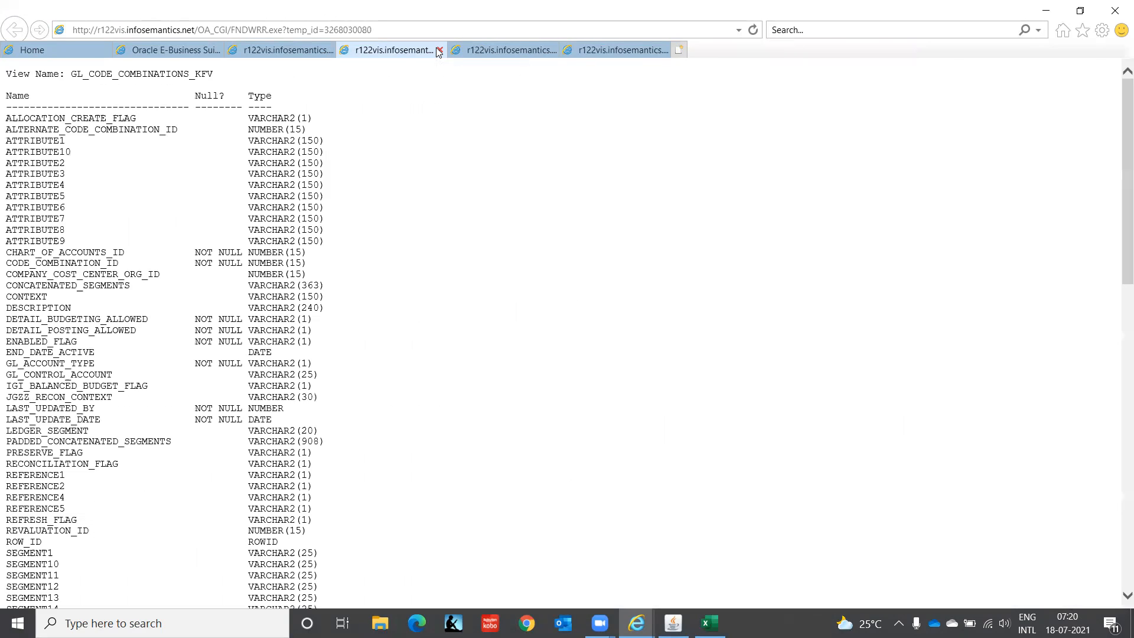
left_click(439, 50)
left_click(439, 50)
left_click(440, 50)
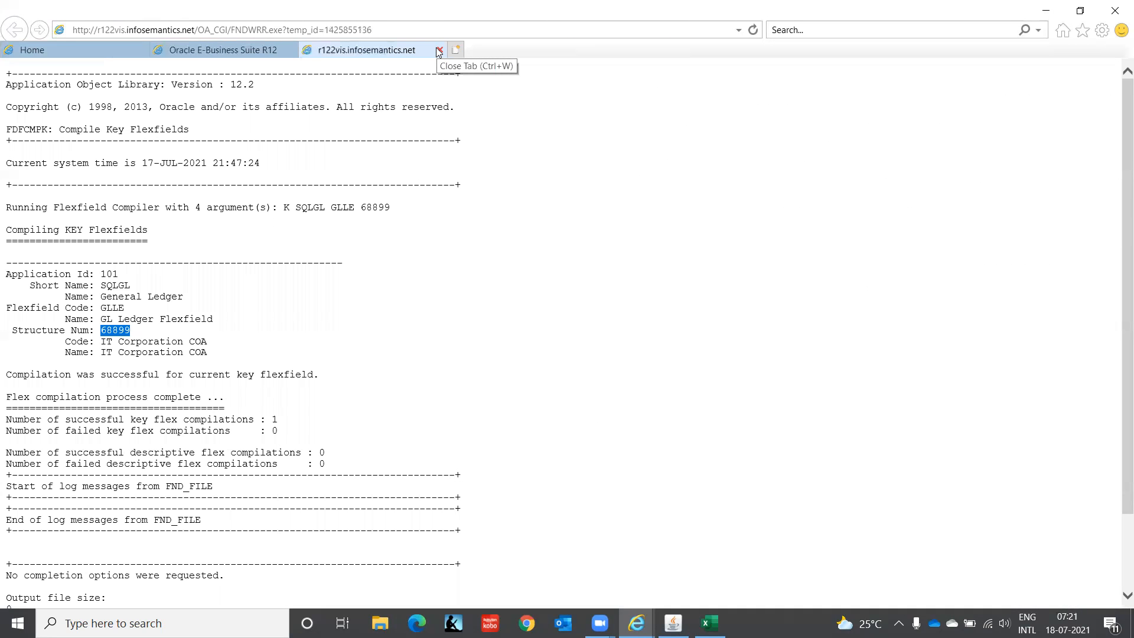
left_click(440, 50)
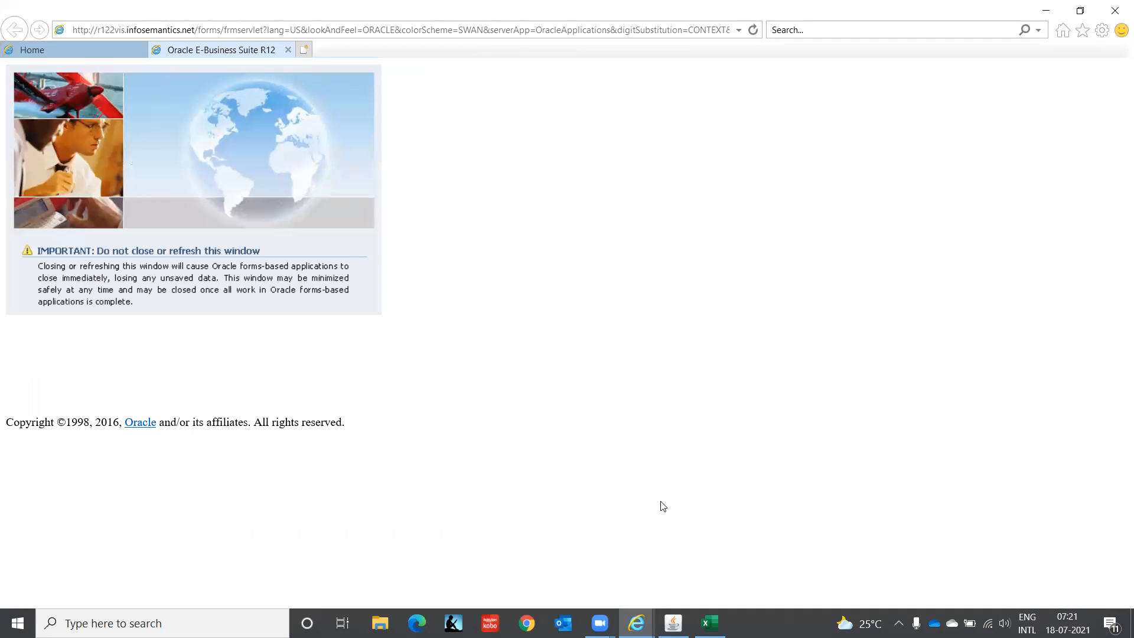
Step: Switch to Oracle Applications, close the request list and Key Flexfield Segments form, and open Accounting Setups under Accounting Setup Manager
left_click(673, 623)
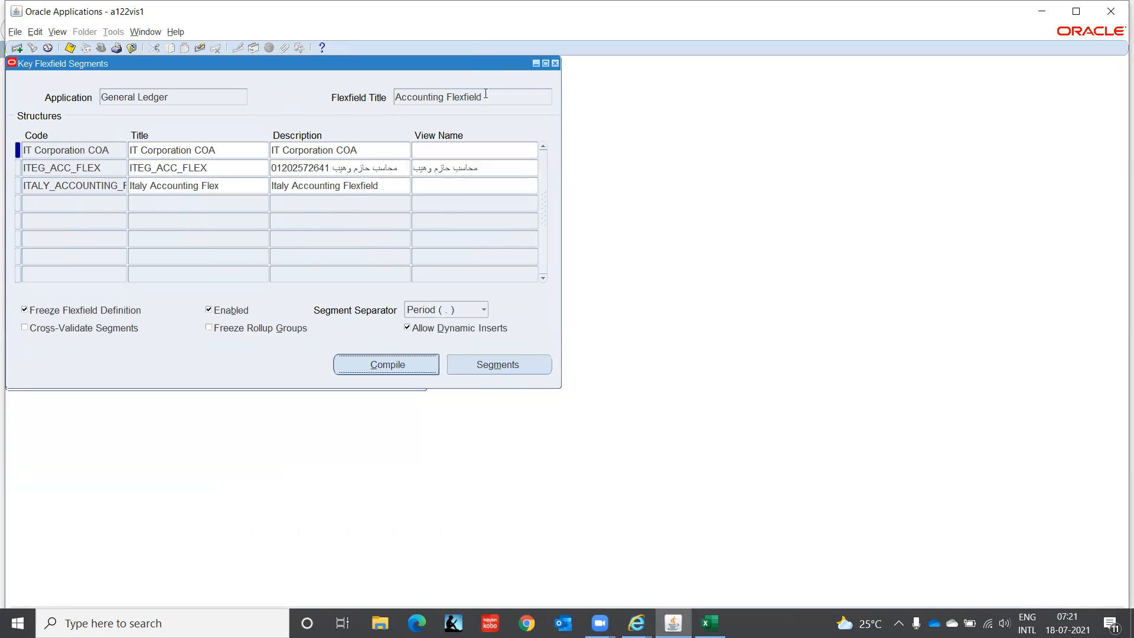
left_click(555, 63)
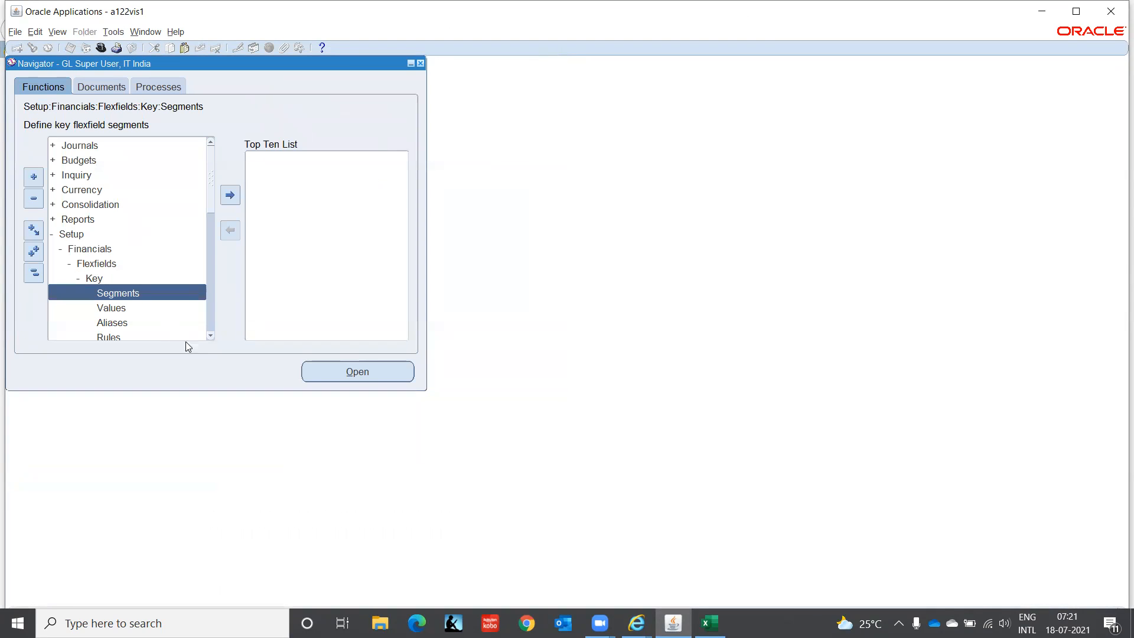
scroll(210, 338, "down", 5)
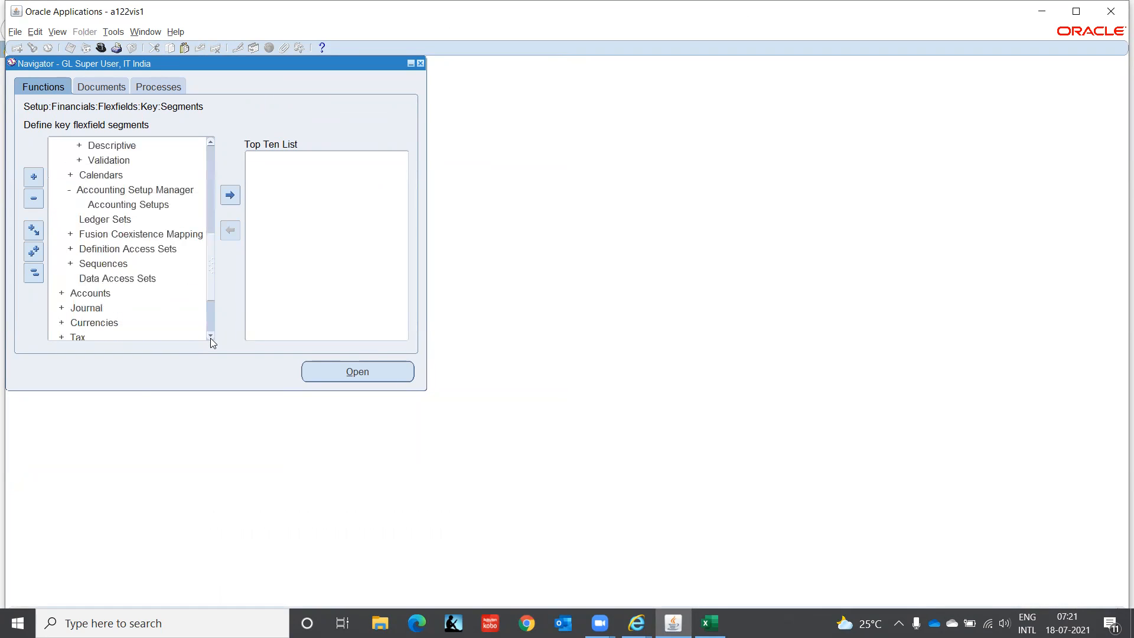
left_click(144, 201)
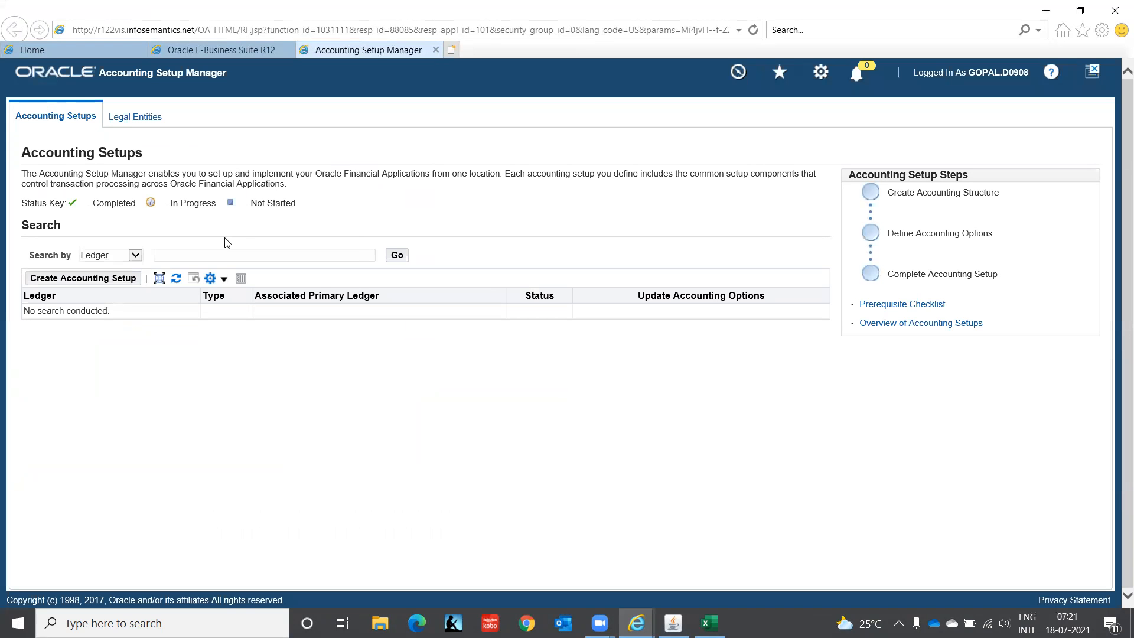
Step: Search for ledgers matching IT% and open the Ledger Options of the primary ledger IT INDIA LEDGER(INR) for updating
type("IT%")
left_click(401, 257)
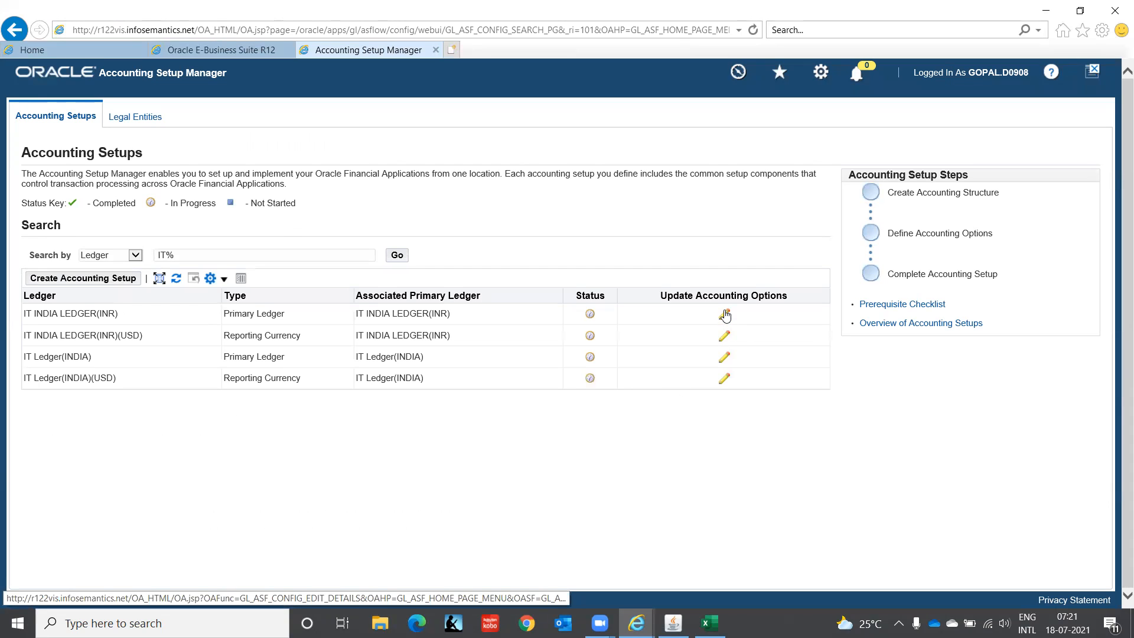
left_click(726, 317)
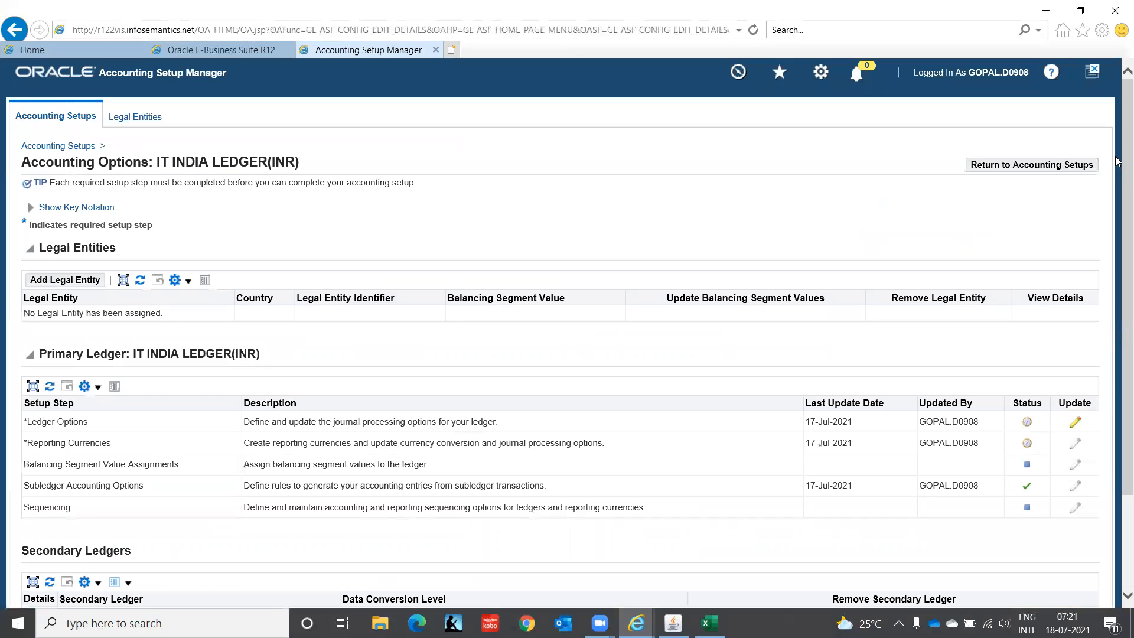
left_click(1075, 424)
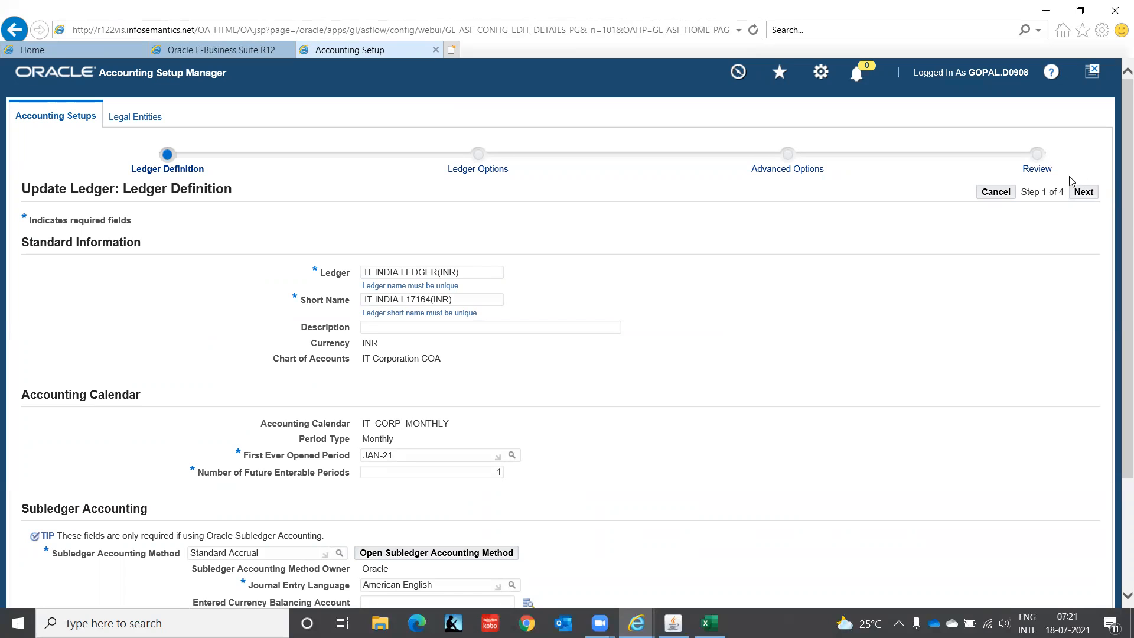
Step: Cancel the ledger definition update and look over the Accounting Options page of IT INDIA LEDGER(INR)
left_click(999, 195)
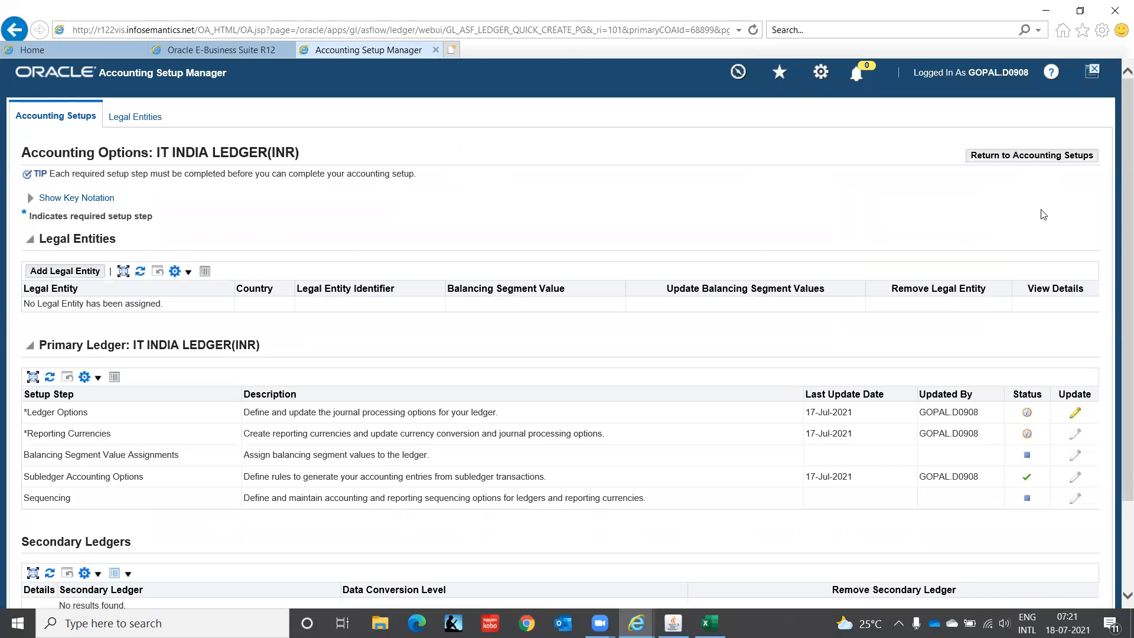
scroll(1118, 279, "down", 3)
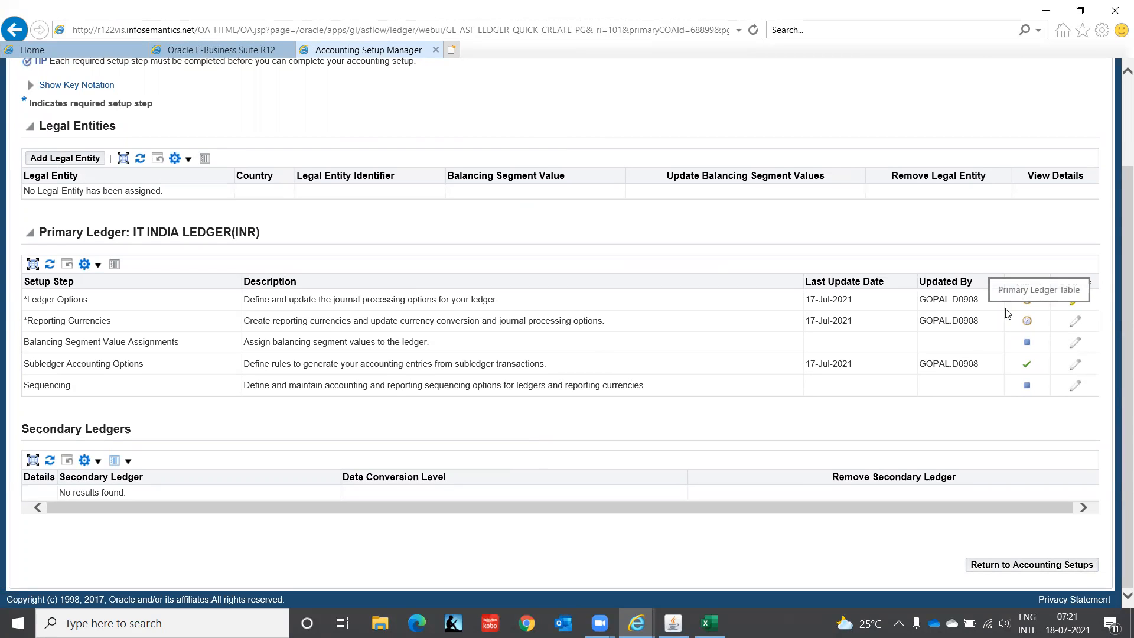
scroll(1118, 238, "up", 3)
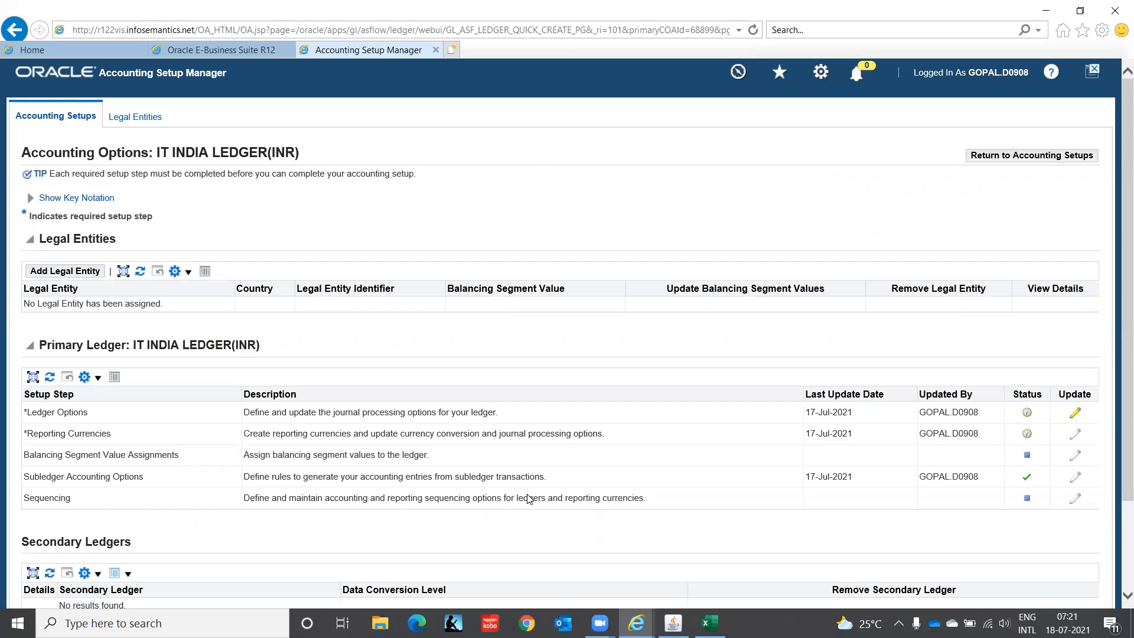
Step: Switch to the Excel notes worksheet and enter IT INDIA LEDGER(INR) in cell G25 as the ledger under IT Private Limited
left_click(710, 624)
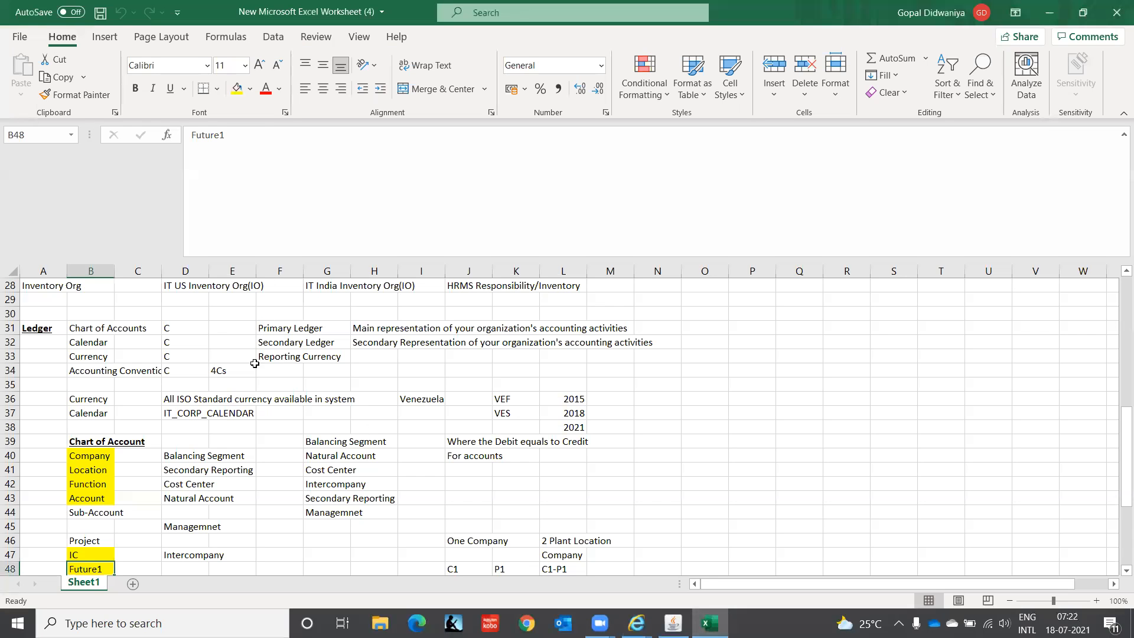
left_click(164, 409)
key("Up")
key("Up")
key("Up")
key("Up")
key("Up")
key("Up")
key("Up")
key("Up")
key("Up")
key("Up")
key("Up")
key("Up")
key("Up")
key("Up")
key("Up")
key("Up")
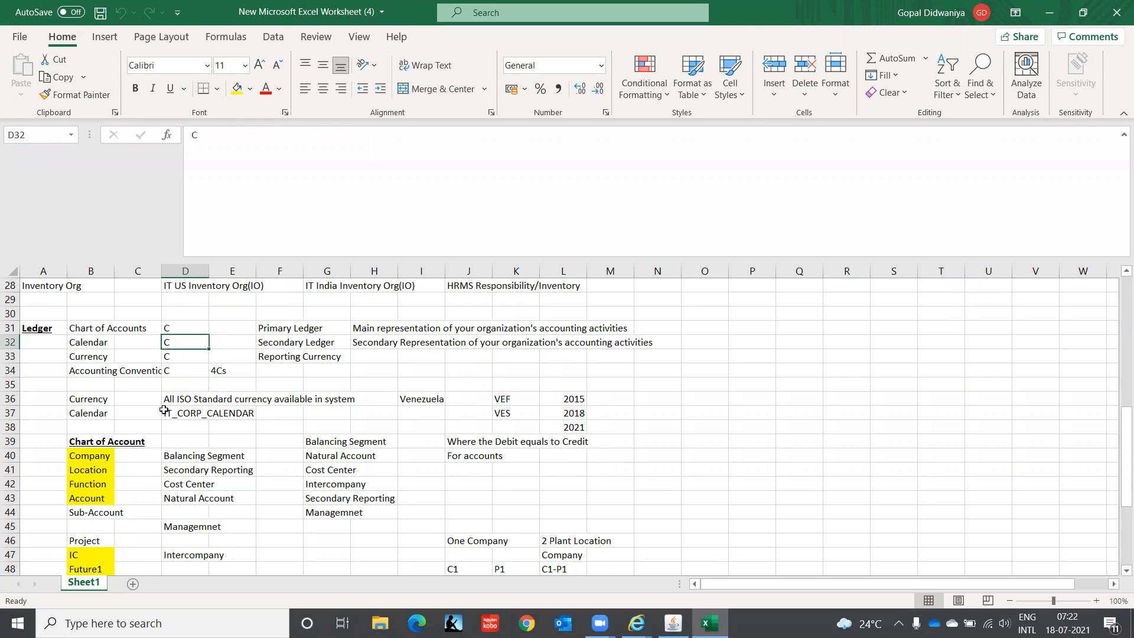
key("Down")
key("Down")
key("Down")
key("Down")
key("Right")
key("Right")
key("Right")
type("I")
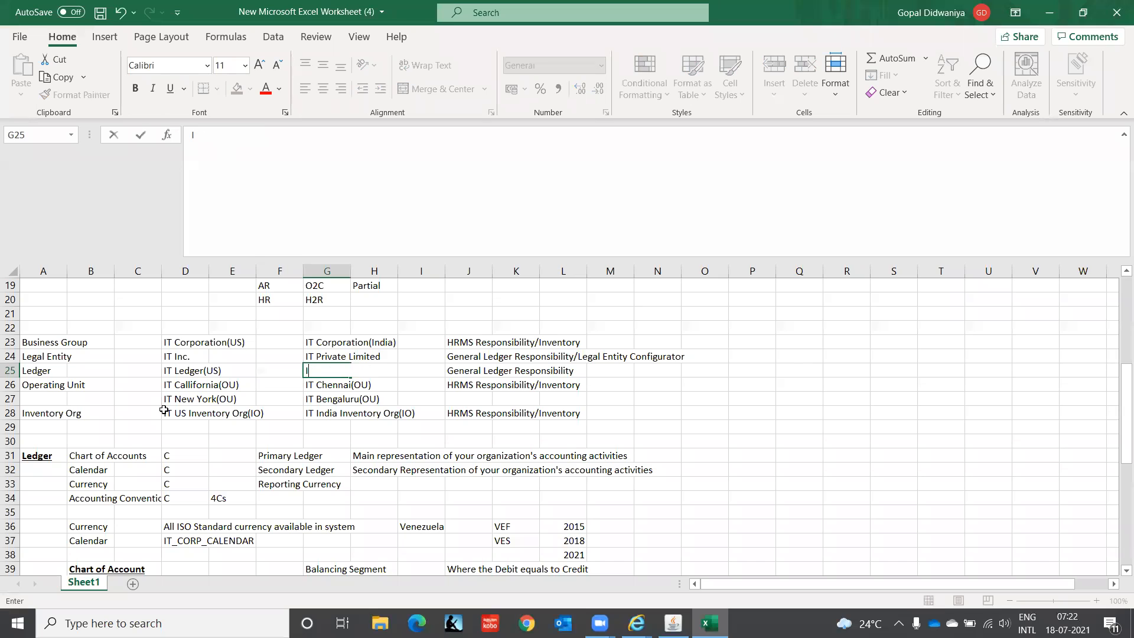
type("T INDI")
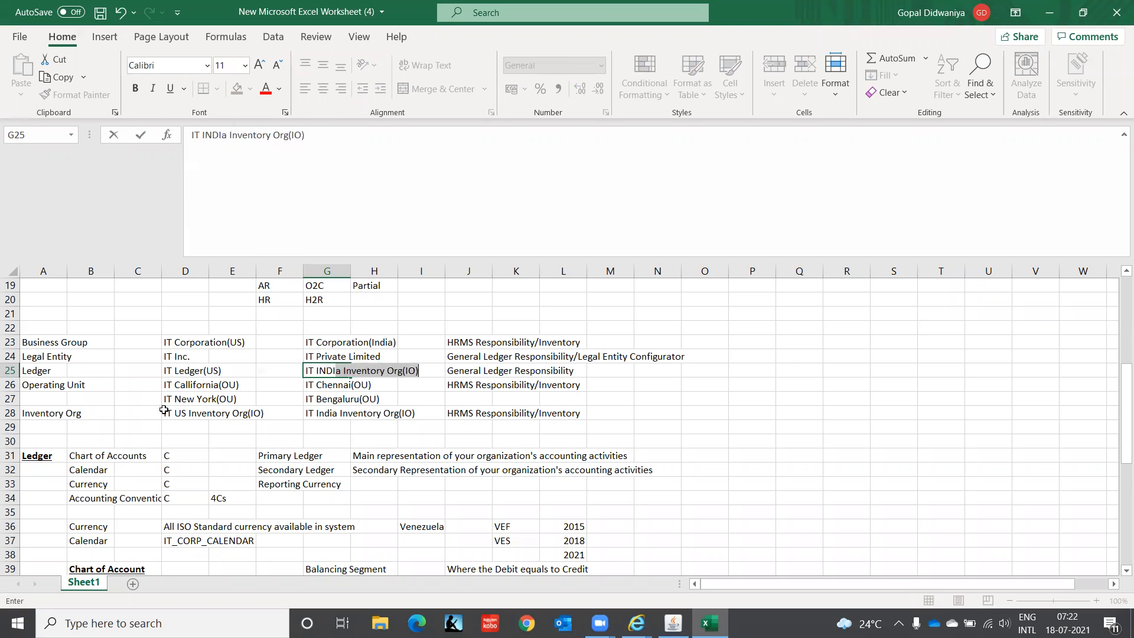
type("A LED")
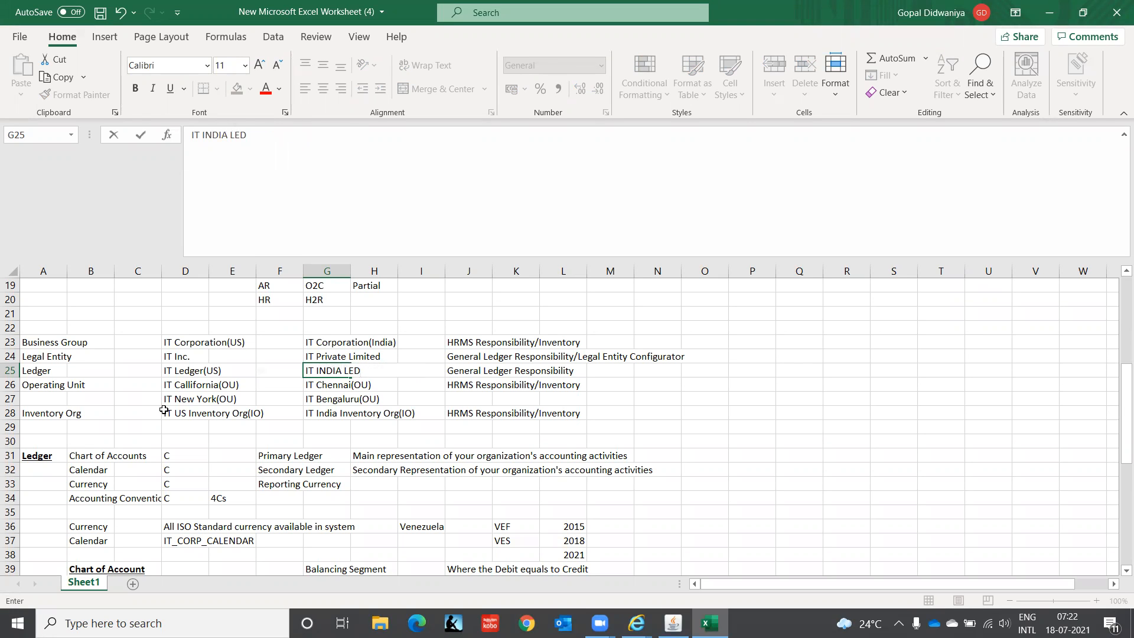
type("GER(INR)")
key("Return")
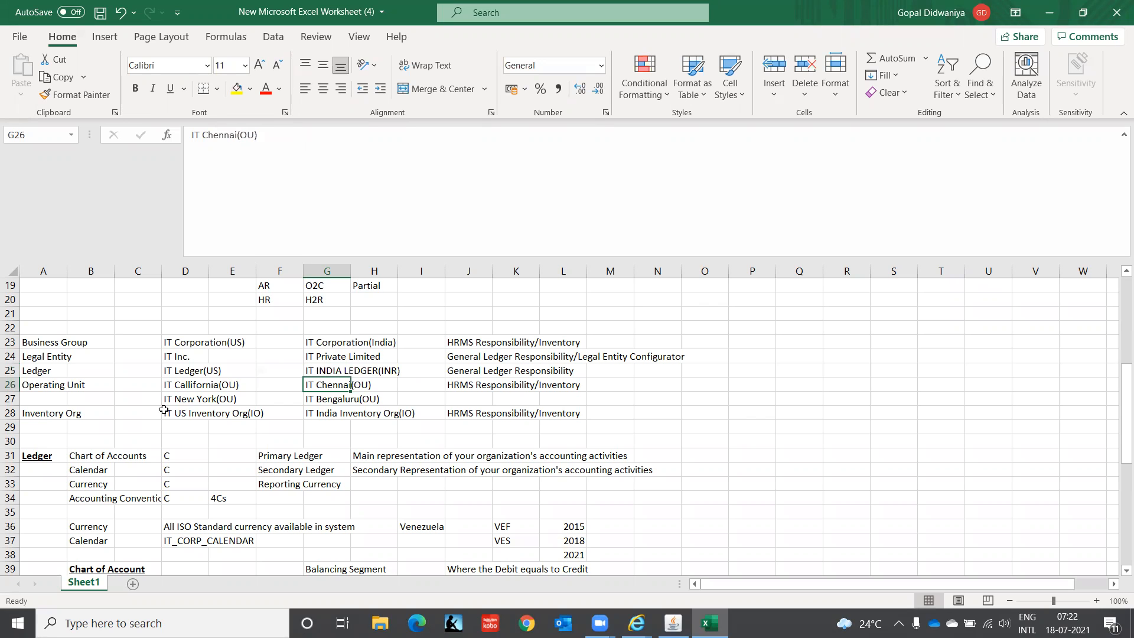
key("Down")
key("Down")
key("Down")
key("Down")
key("Down")
key("Down")
key("Down")
key("Down")
key("Down")
key("Down")
key("Down")
key("Down")
key("Down")
key("Down")
key("Down")
key("Down")
key("Down")
key("Down")
key("Down")
key("Down")
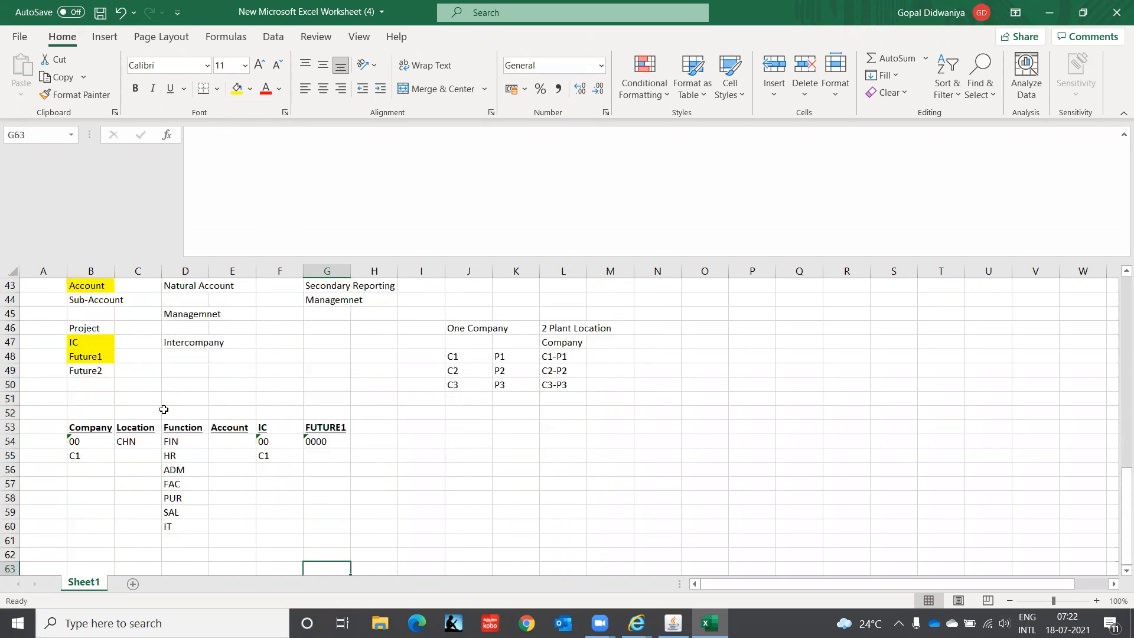
key("Down")
key("Down")
key("Down")
Step: Switch to Accounting Setup Manager, find legal entities matching IT% and assign IT Private Limited to the ledger
key("alt+Tab")
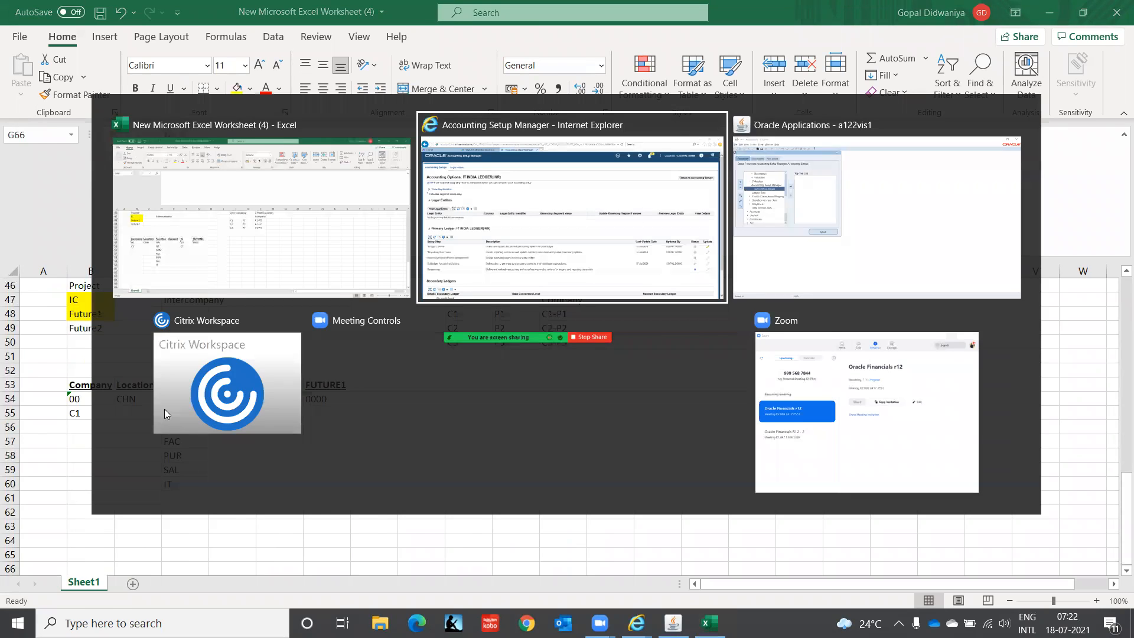
left_click(66, 272)
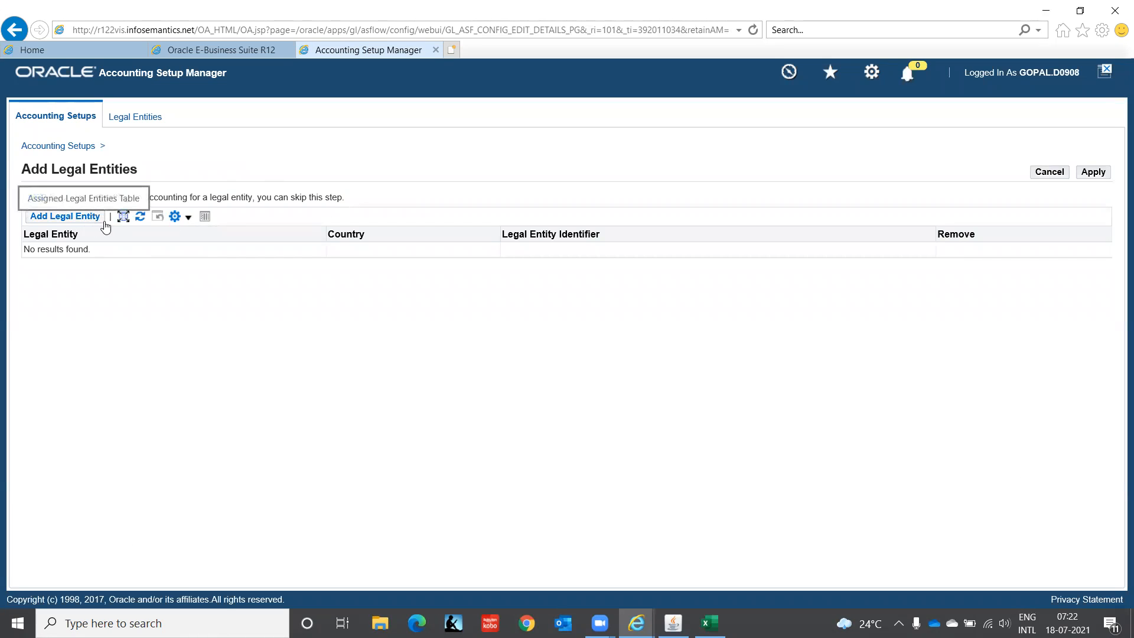
left_click(92, 220)
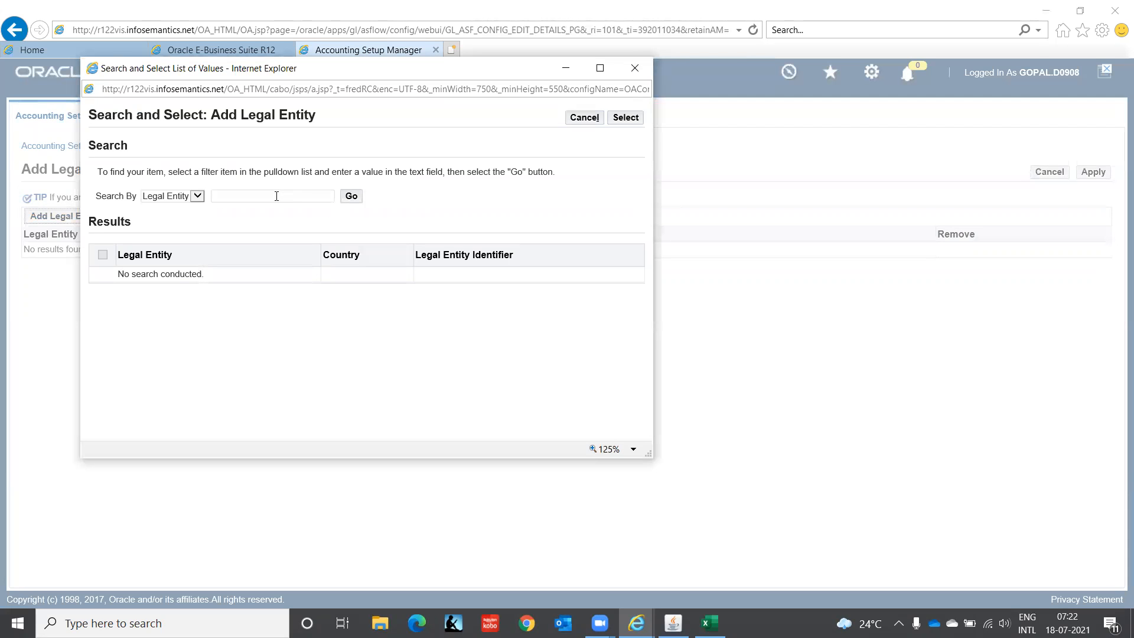
left_click(277, 196)
type("IT%")
left_click(352, 196)
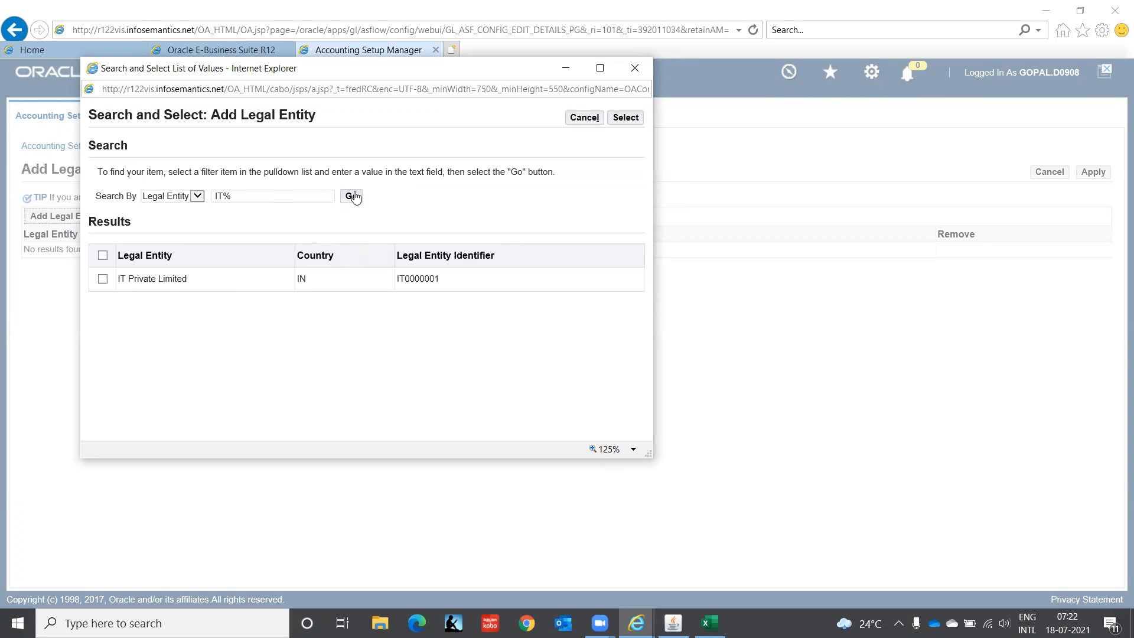
left_click(104, 279)
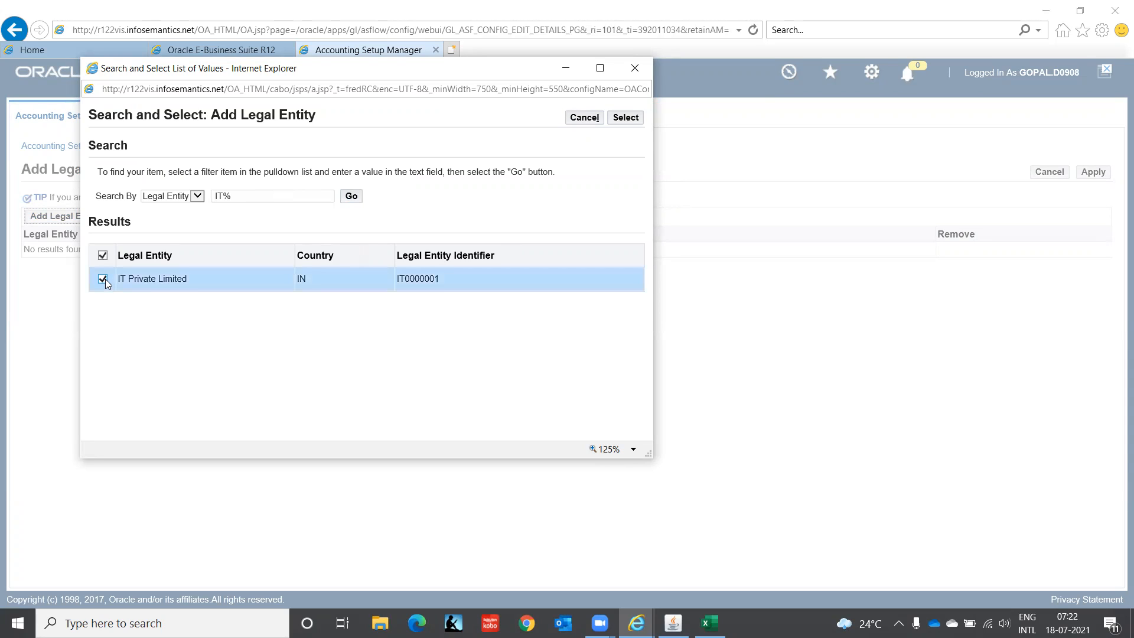
left_click(634, 121)
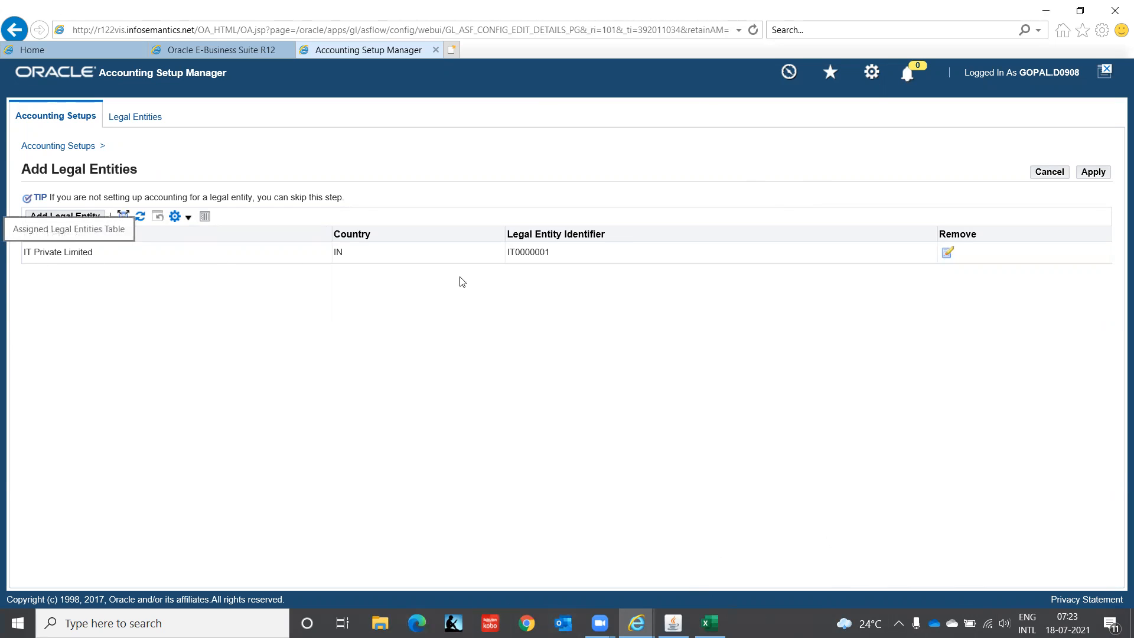
left_click(1099, 173)
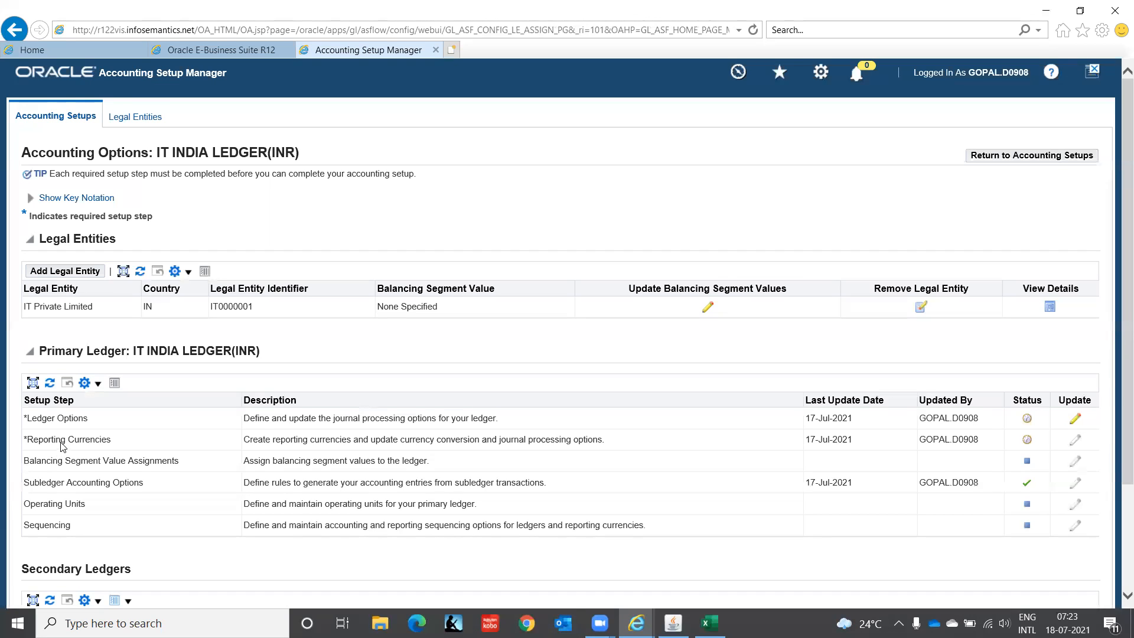
Step: Open the primary ledger's Ledger Options for updating and set the ledger short name to IT INDIA LEDGER
left_click(1077, 420)
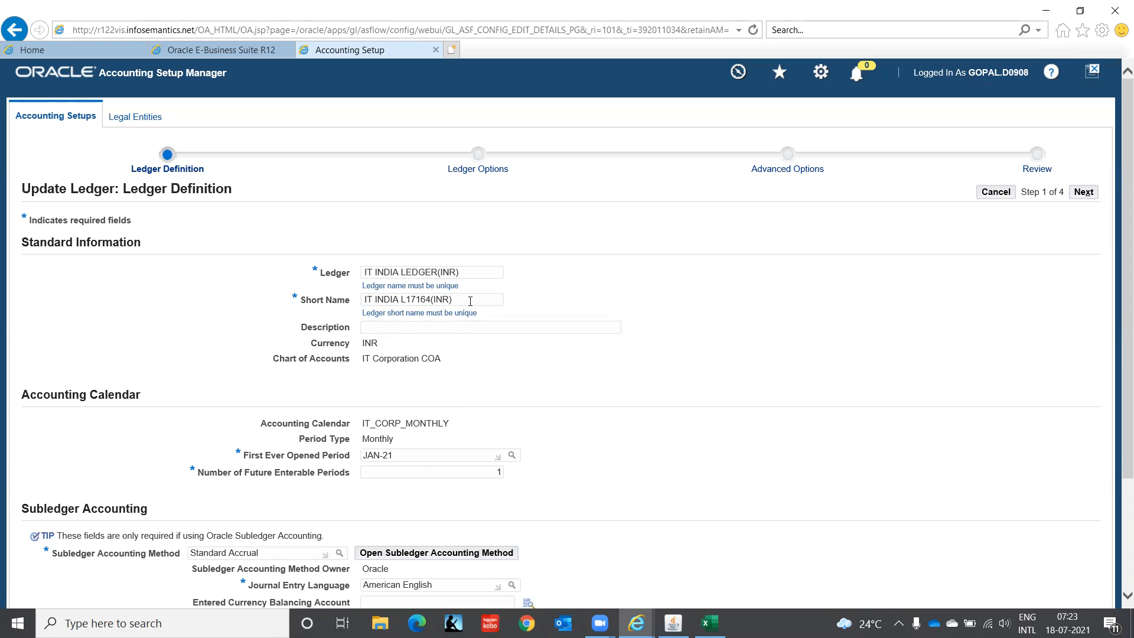
left_click_drag(470, 302, 195, 314)
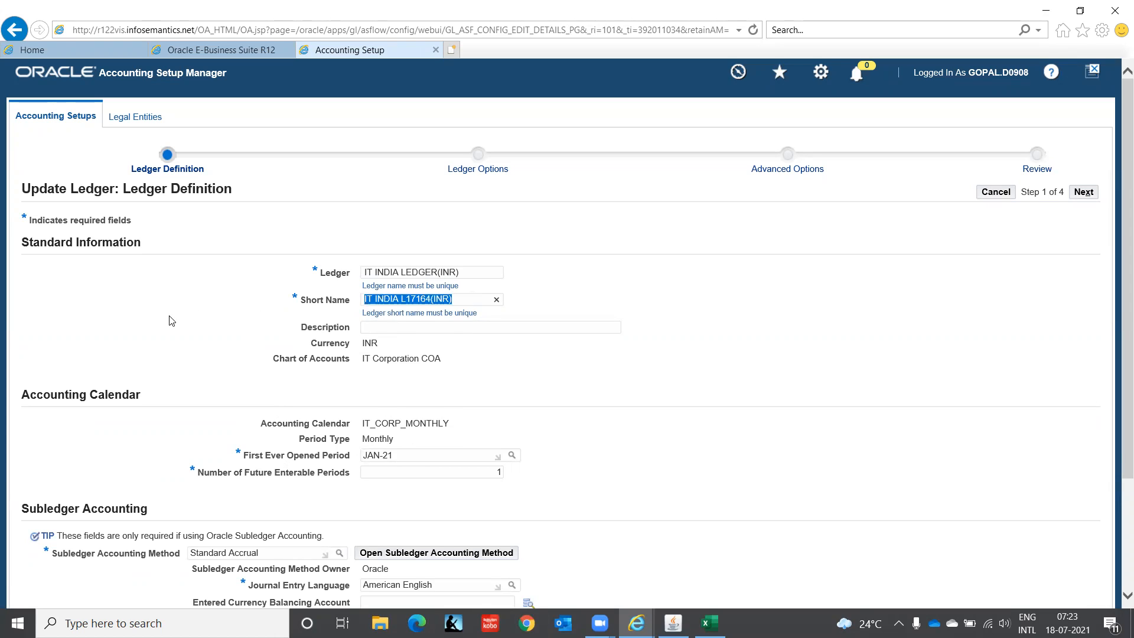
type("IT INDIA")
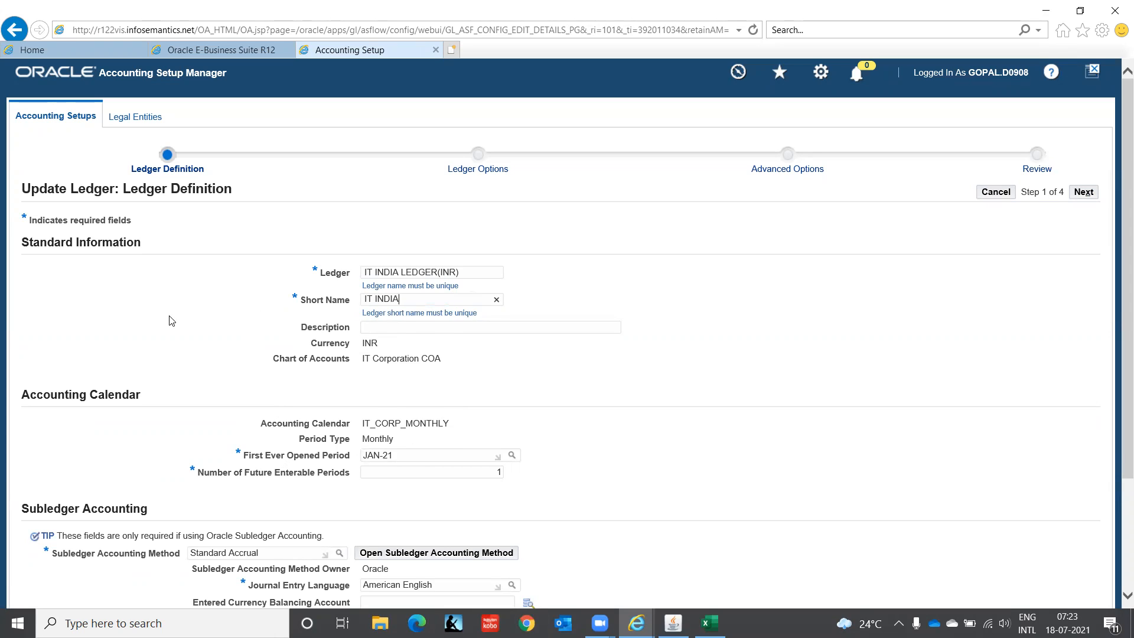
type(" LEDGER")
scroll(1117, 242, "down", 3)
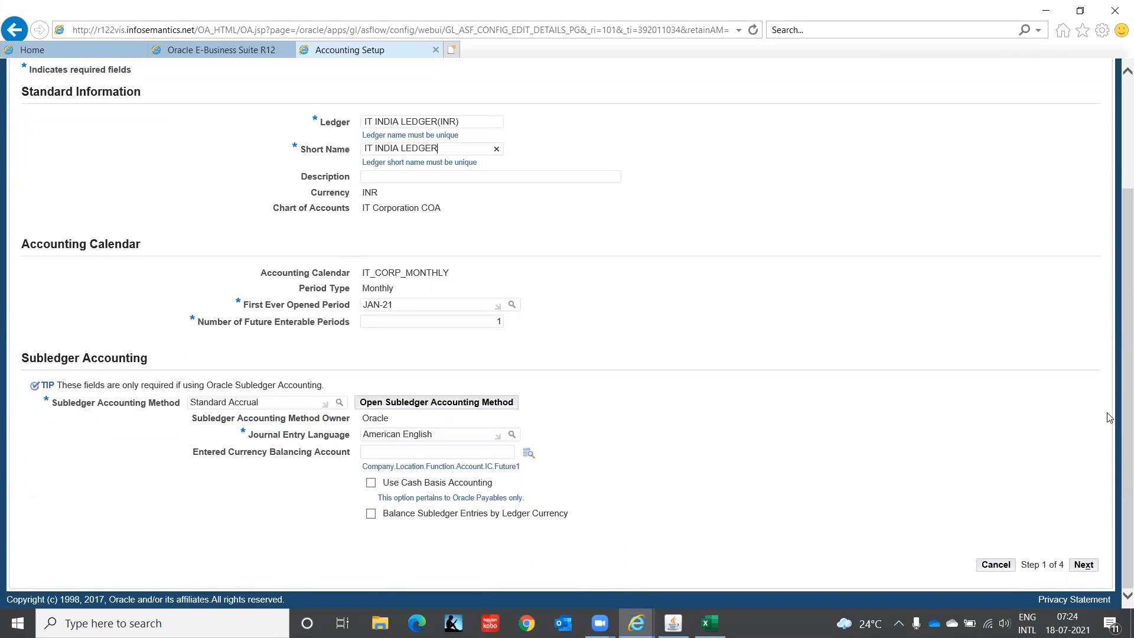
Step: Continue to the Ledger Options stage and open the account combination search for the Retained Earnings Account
left_click(1083, 566)
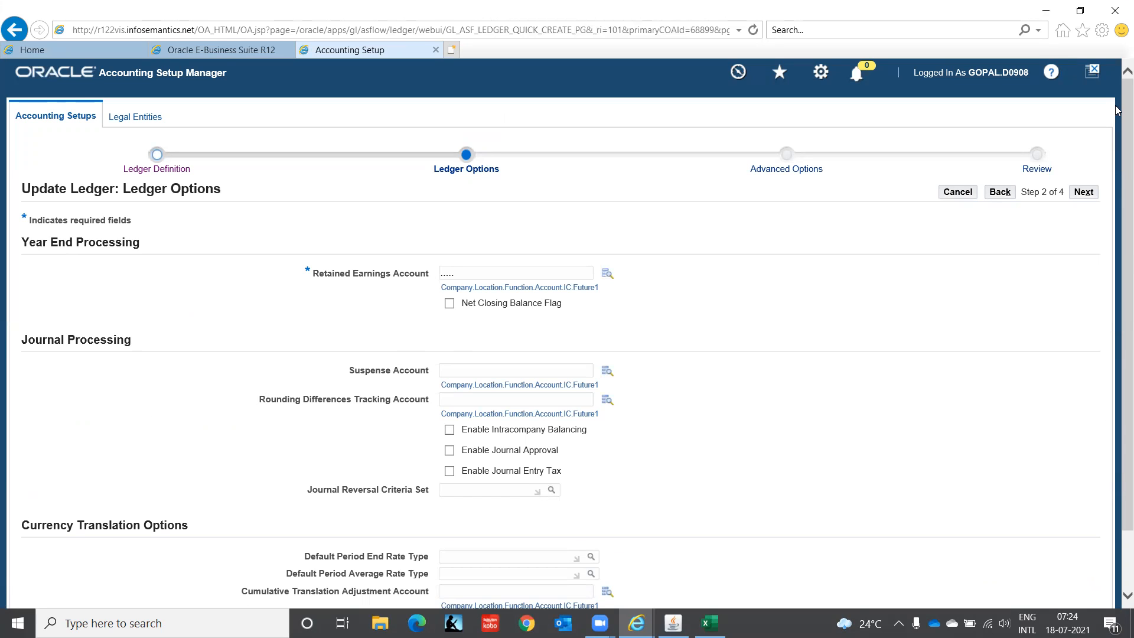
scroll(1119, 110, "down", 3)
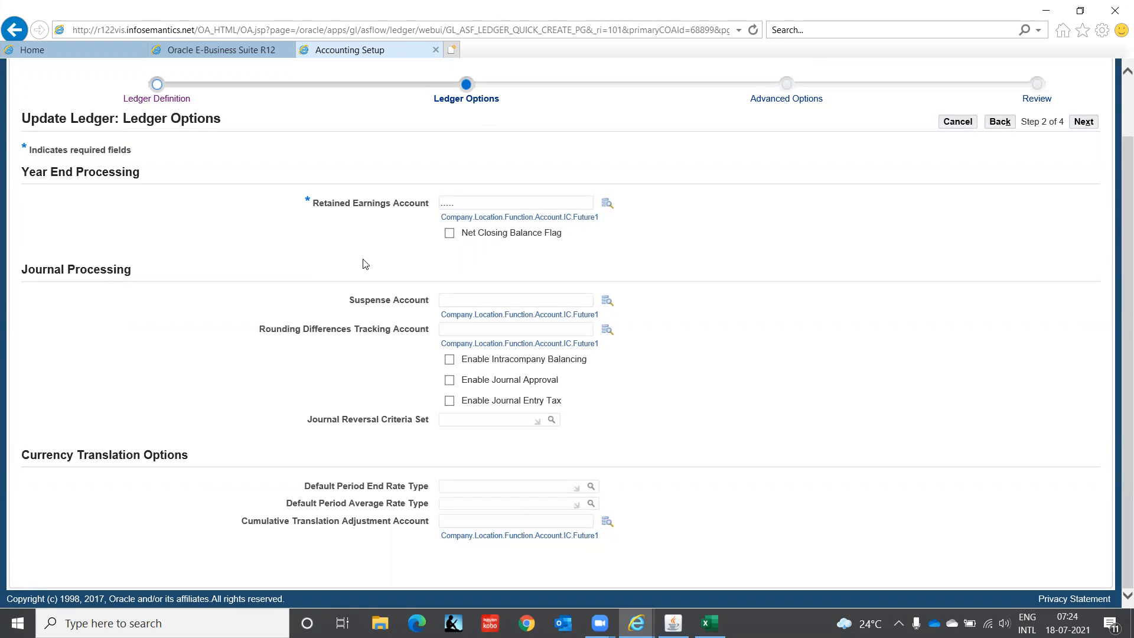
left_click(607, 206)
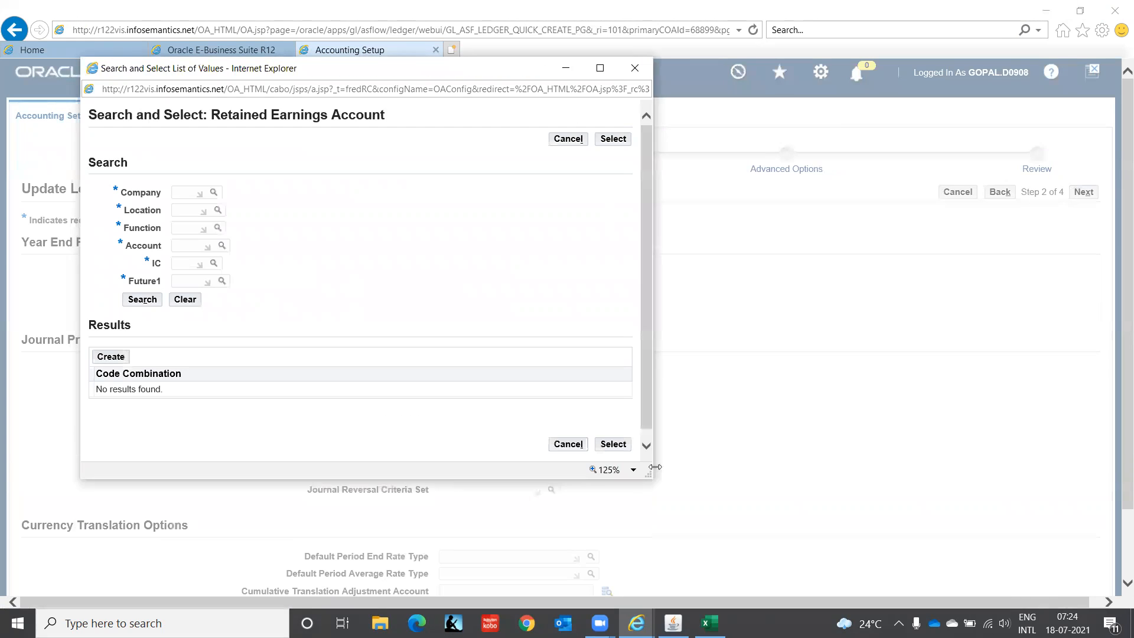
Step: Switch to File Explorer, open the workbook Oracle 09112020 from the IVAS - Oracle folder, and show its CoA St sheet
left_click(380, 624)
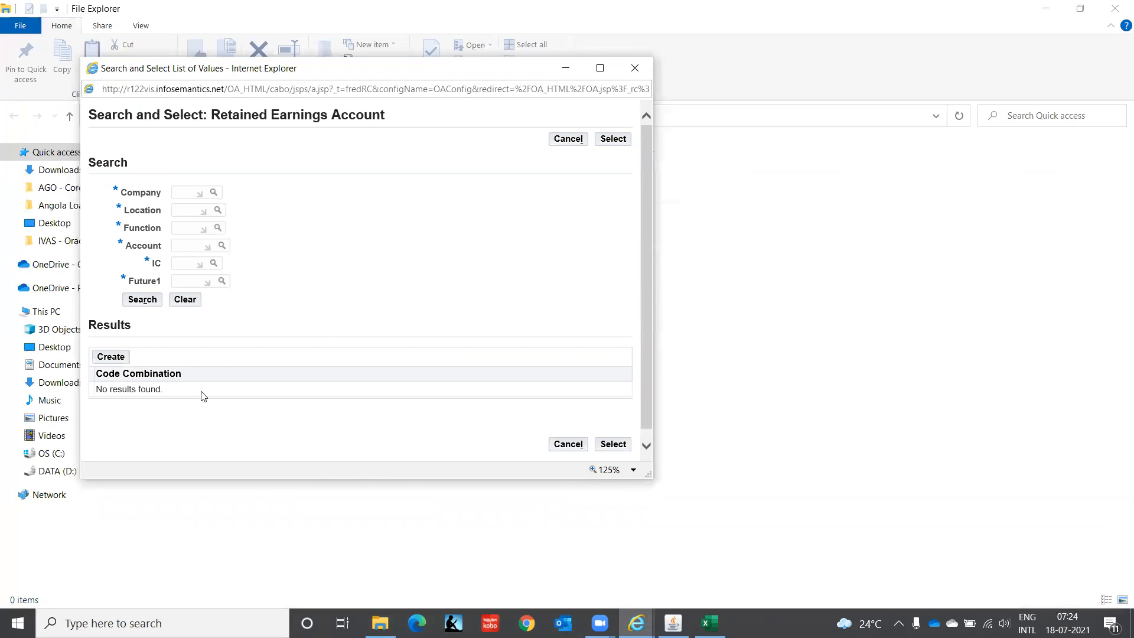
left_click(51, 241)
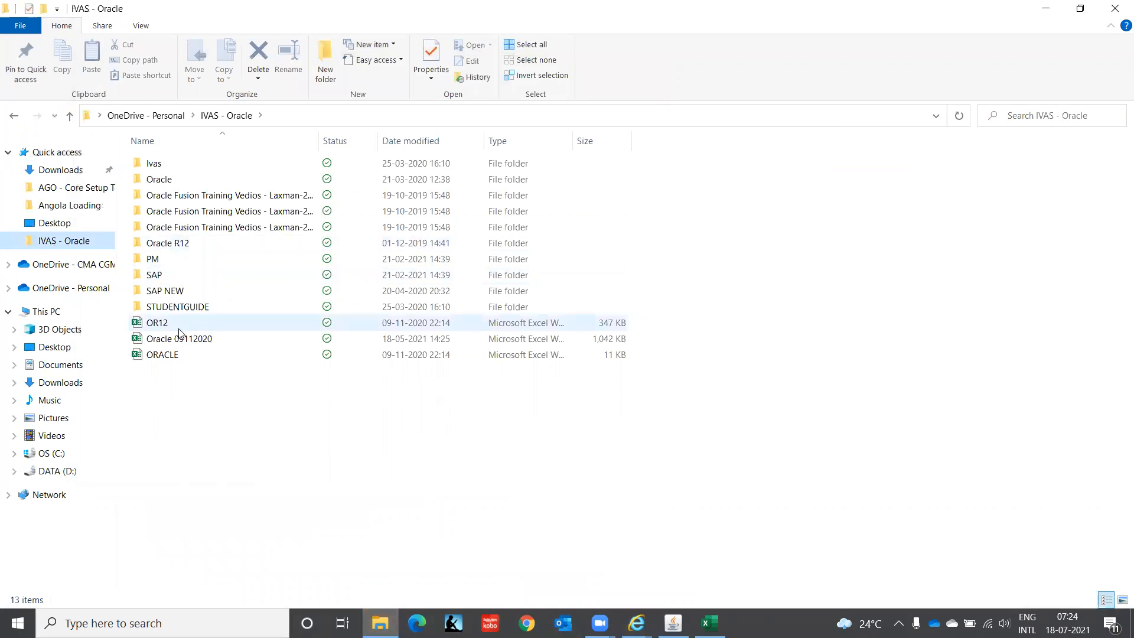
double_click(180, 339)
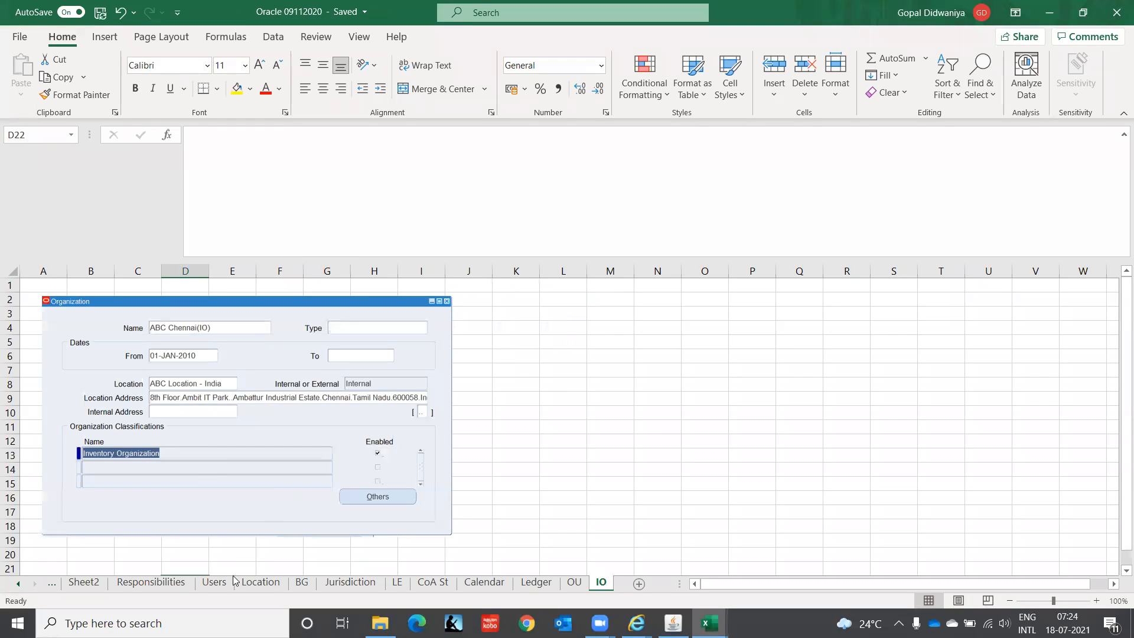
left_click(397, 582)
left_click(430, 583)
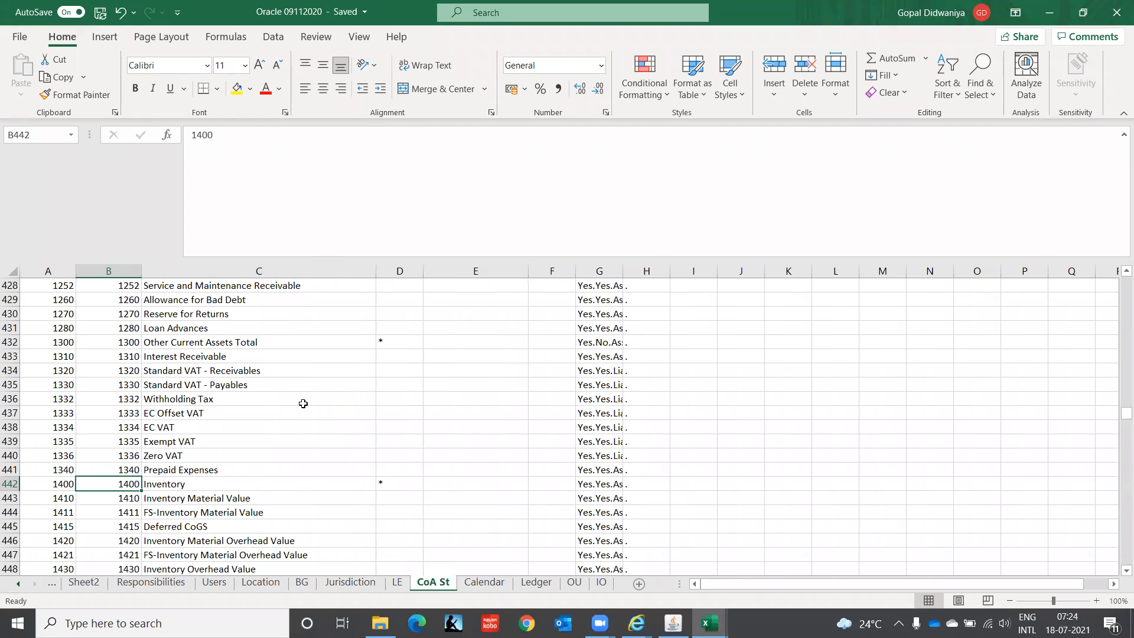
Step: Browse upward through the account descriptions in column C to the start of the Operations_accounts list
left_click(148, 366)
key("Up")
key("Up")
key("Up")
key("Up")
key("Up")
key("Up")
key("Up")
key("Up")
key("Up")
key("Up")
key("Up")
key("Up")
key("Up")
key("Up")
key("Up")
key("Up")
key("Up")
key("Up")
key("Up")
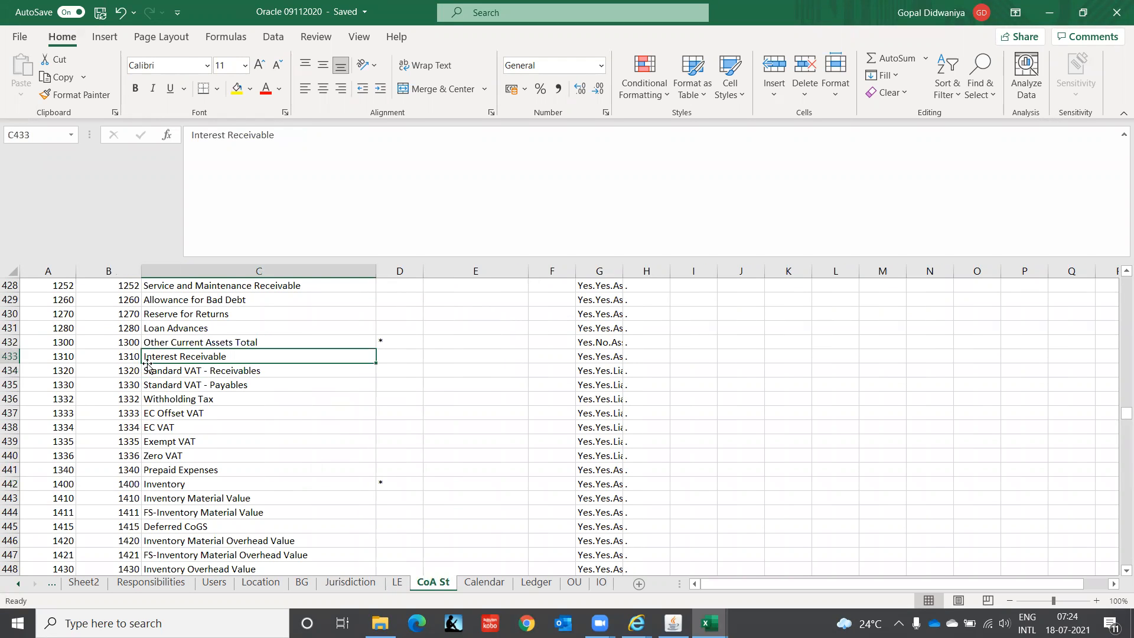
key("Up")
key("Up")
key("Up")
key("Up")
key("Up")
key("Up")
key("Up")
key("Up")
key("Up")
key("Up")
key("Up")
key("Up")
key("Up")
key("Up")
key("Up")
key("Up")
key("Up")
key("Up")
key("Up")
key("Up")
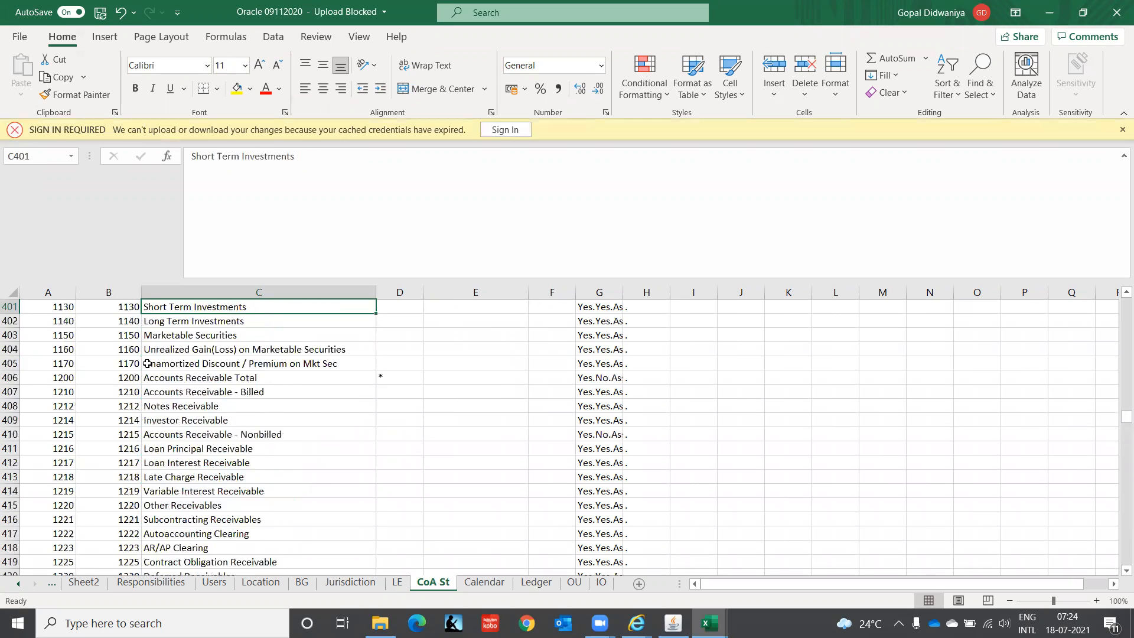
key("Down")
key("Down")
key("Down")
key("Down")
key("Down")
key("Down")
key("Down")
key("Down")
key("Down")
key("Down")
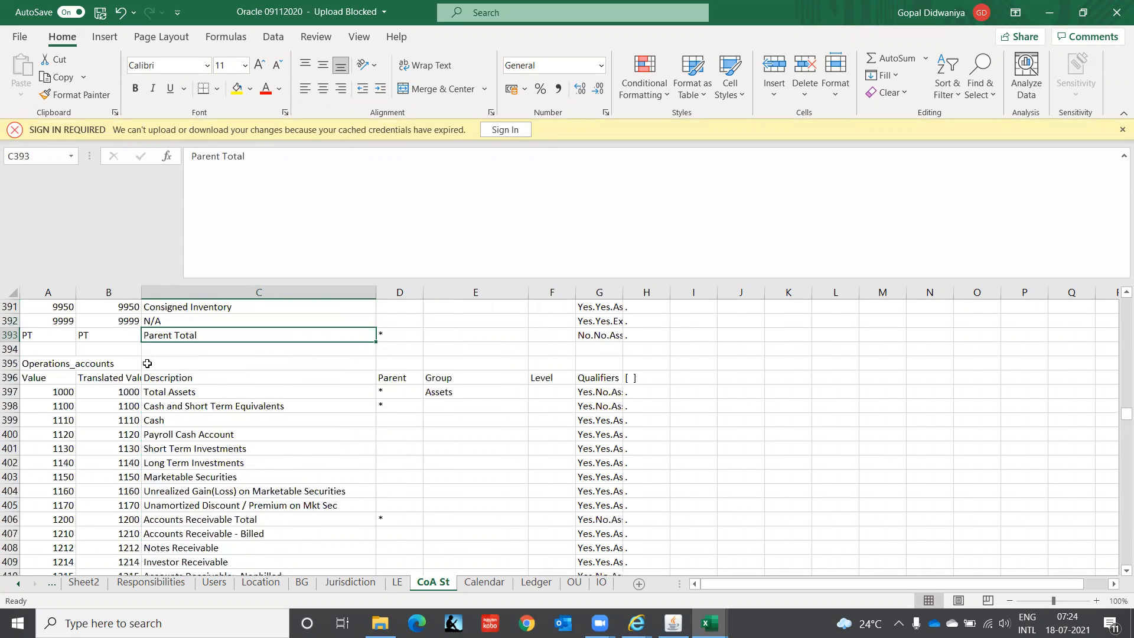
Step: Find "retained" in the CoA St sheet and move to the value code of the matching account row
key("ctrl+f")
type("retained")
key("Return")
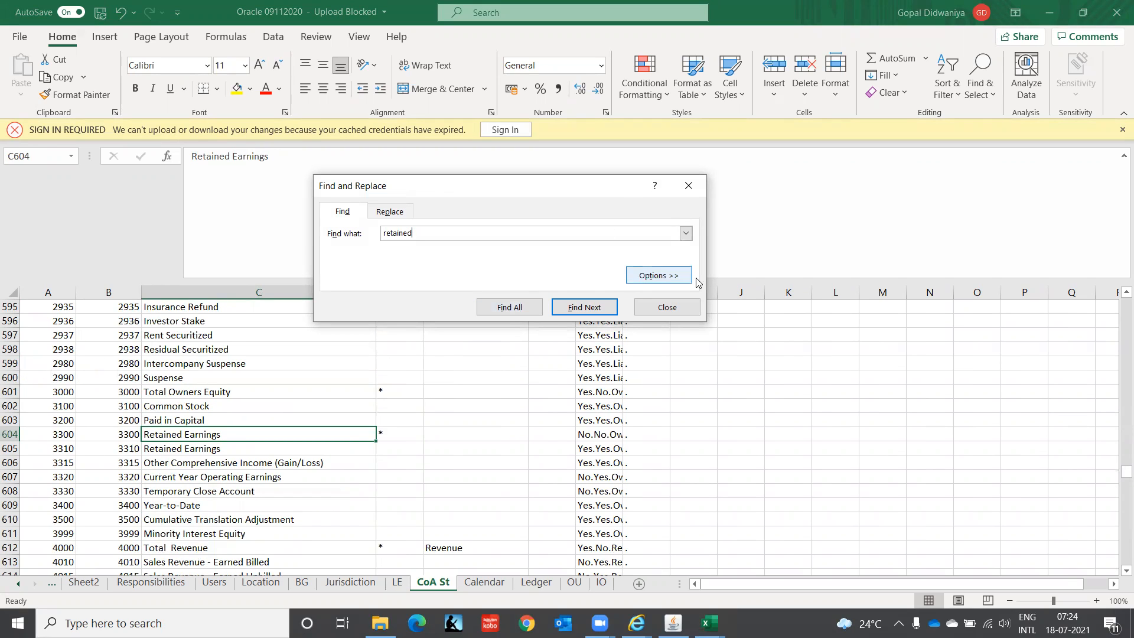
left_click(696, 307)
key("Home")
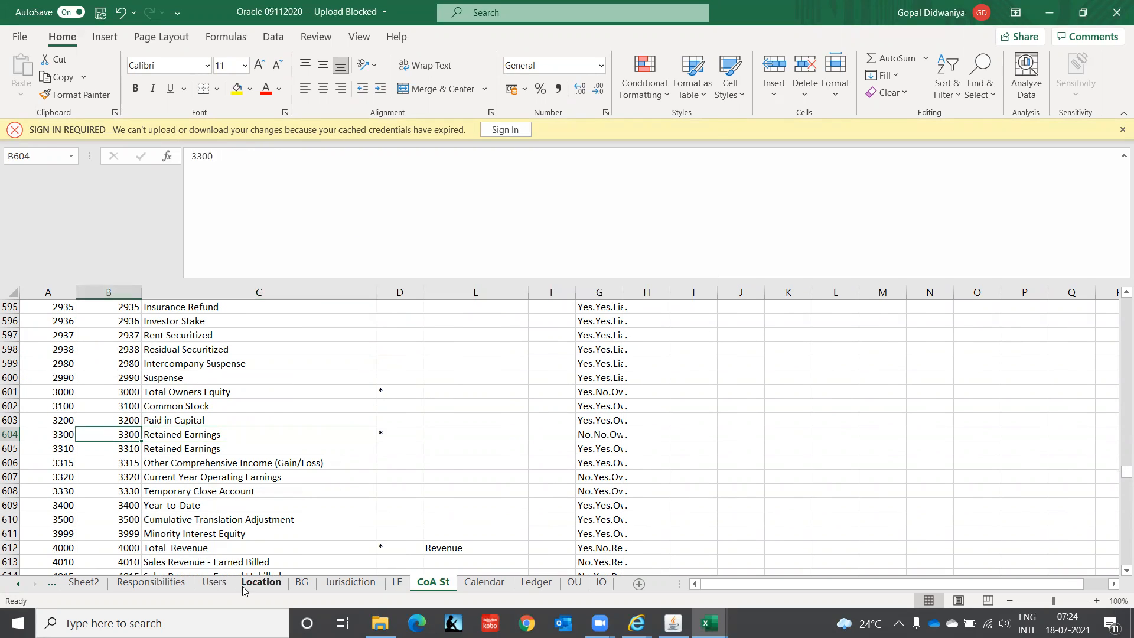
Step: Switch back to the Retained Earnings Account search window in Internet Explorer
key("alt+Tab")
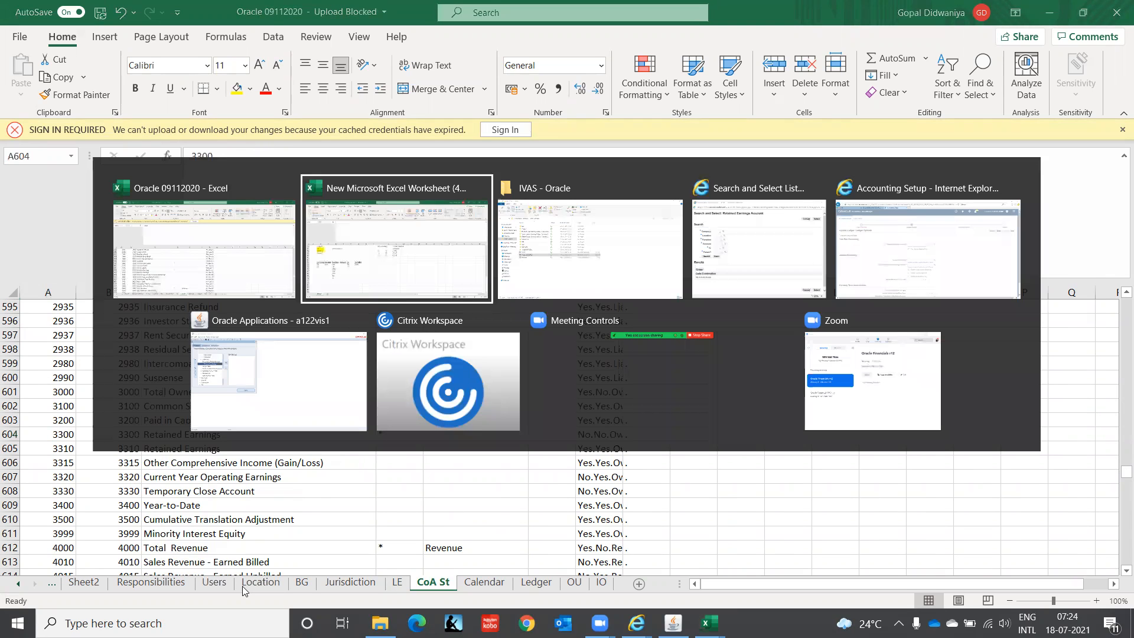
key("alt+Tab")
key("alt+Tab")
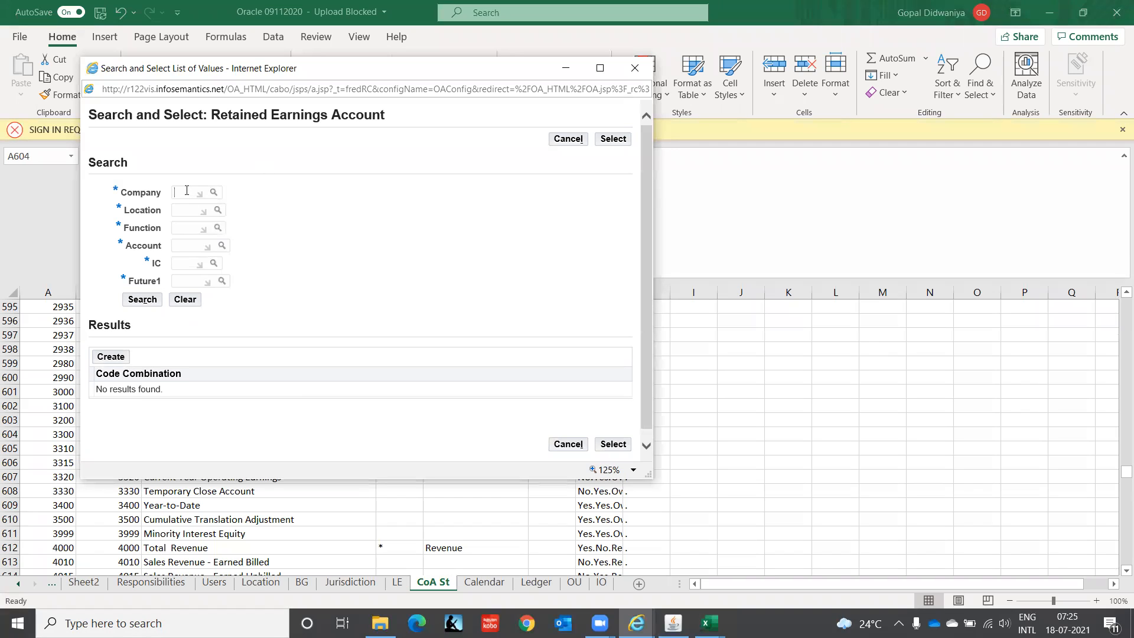
Step: Set the Company to C1, the Location to CHN and the Function to 000 for the retained earnings code combination
left_click(187, 192)
type("C1")
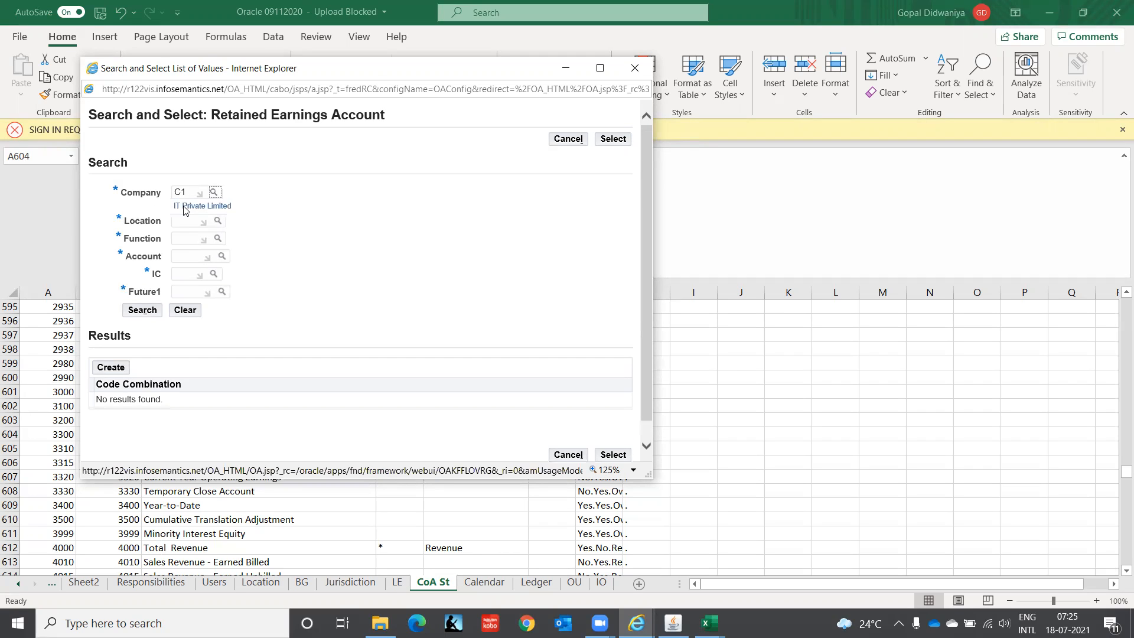
left_click(184, 223)
type("CHN")
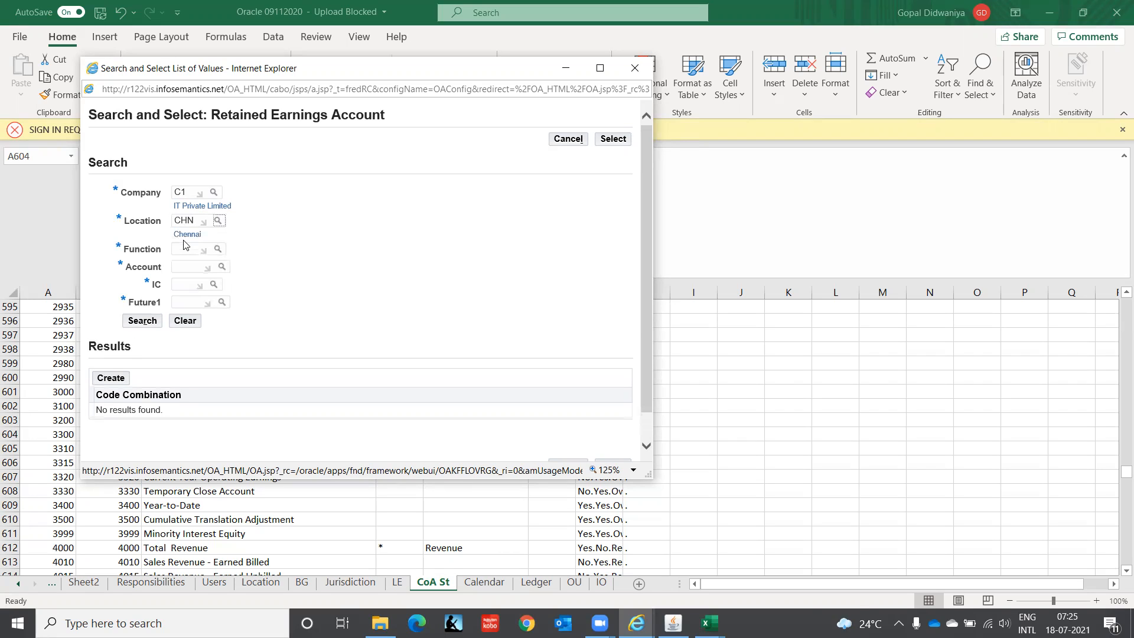
left_click(183, 249)
type("000")
key("Tab")
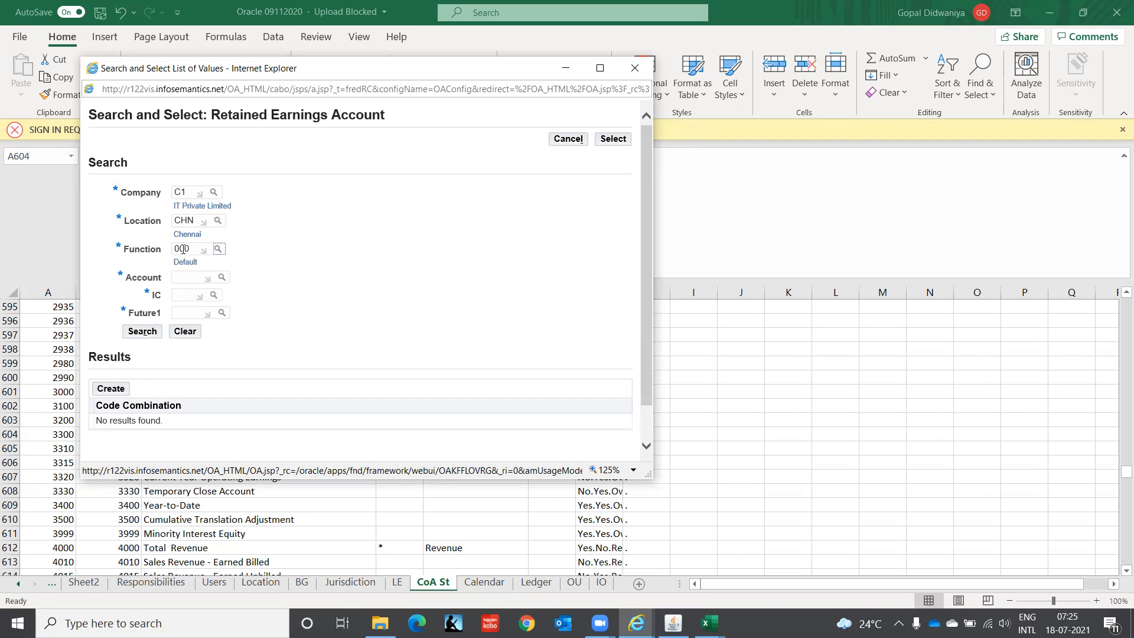
Step: Try to set the Account segment to 3300
left_click(186, 282)
type("3300")
key("Tab")
key("Return")
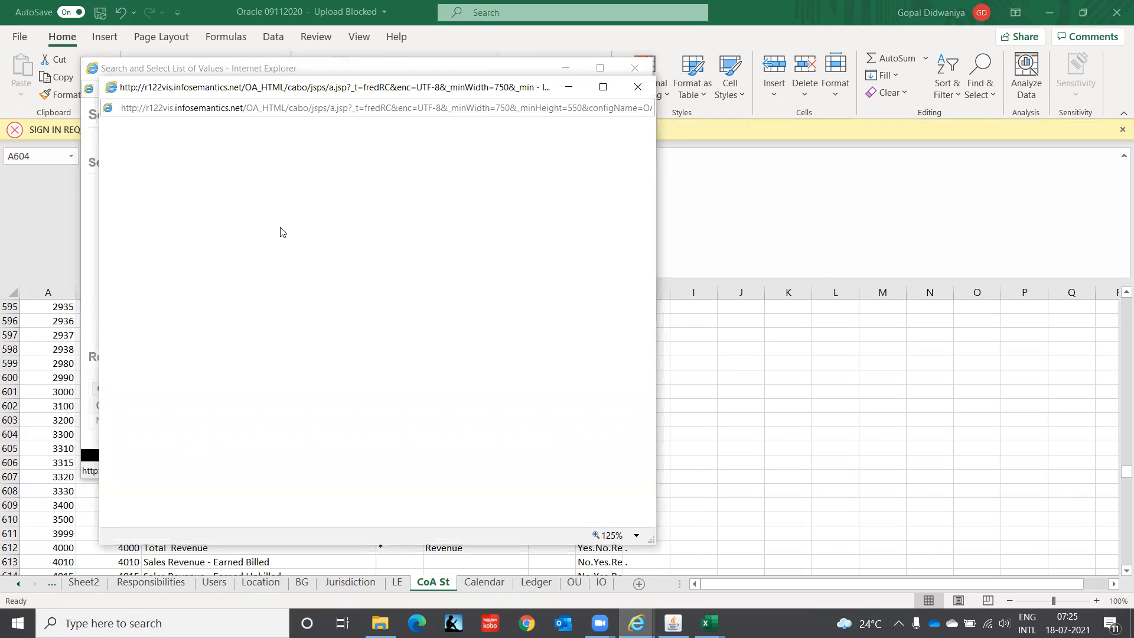
Step: Search the account values by Description for "Retaine%" and pick account 3310, Retained Earnings
left_click(290, 213)
key("BackSpace")
key("BackSpace")
key("BackSpace")
key("BackSpace")
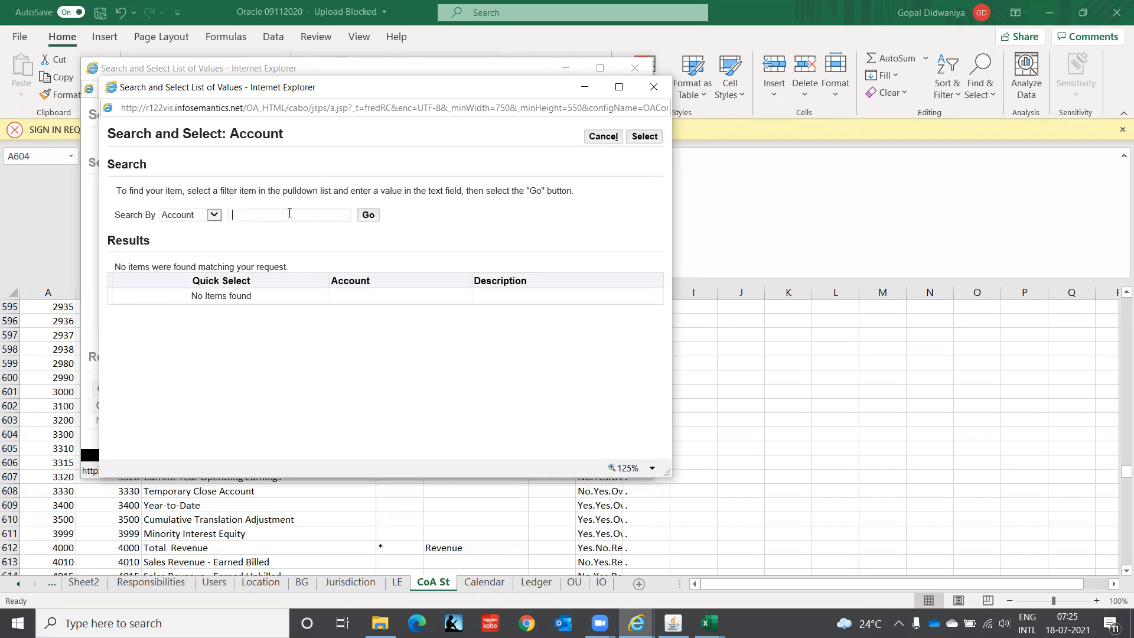
left_click(214, 215)
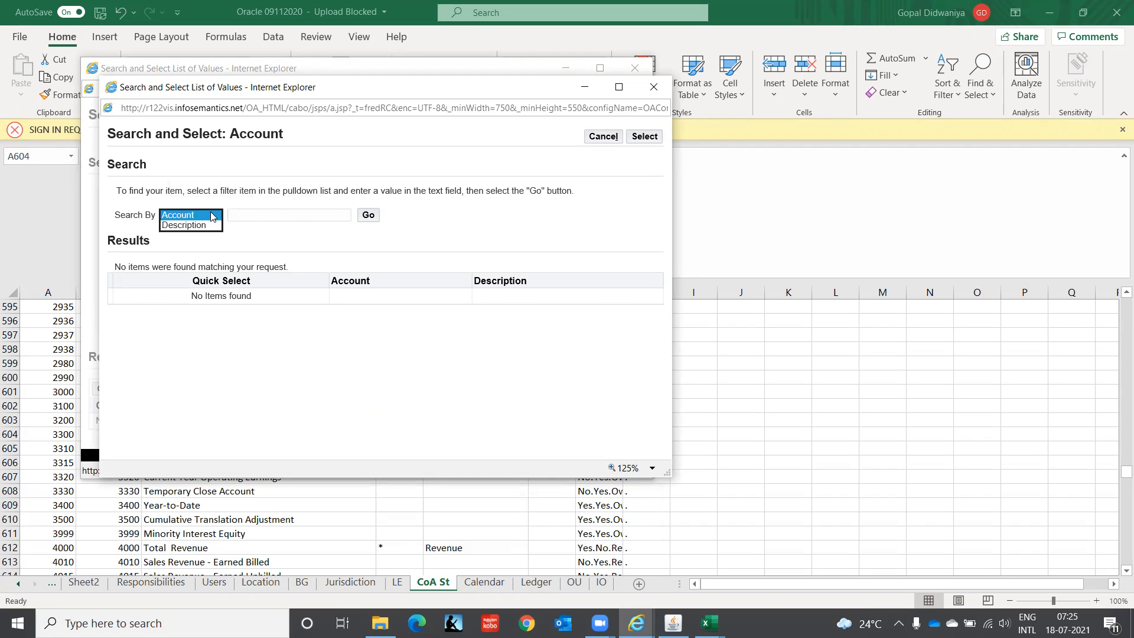
left_click(212, 226)
left_click(246, 213)
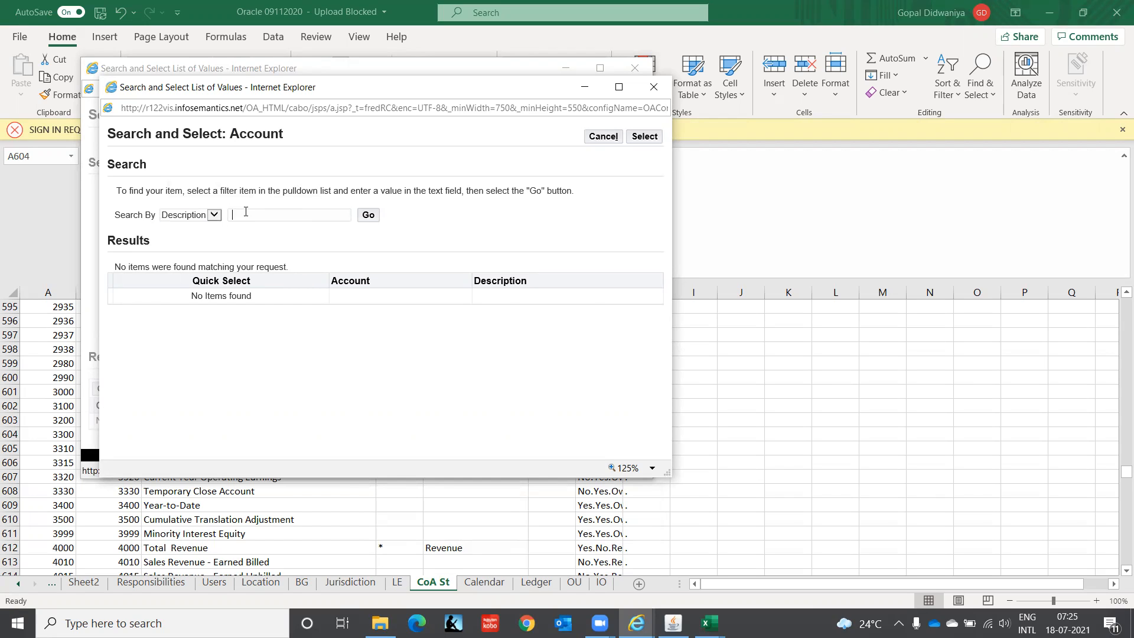
type("Retaine%")
left_click(368, 216)
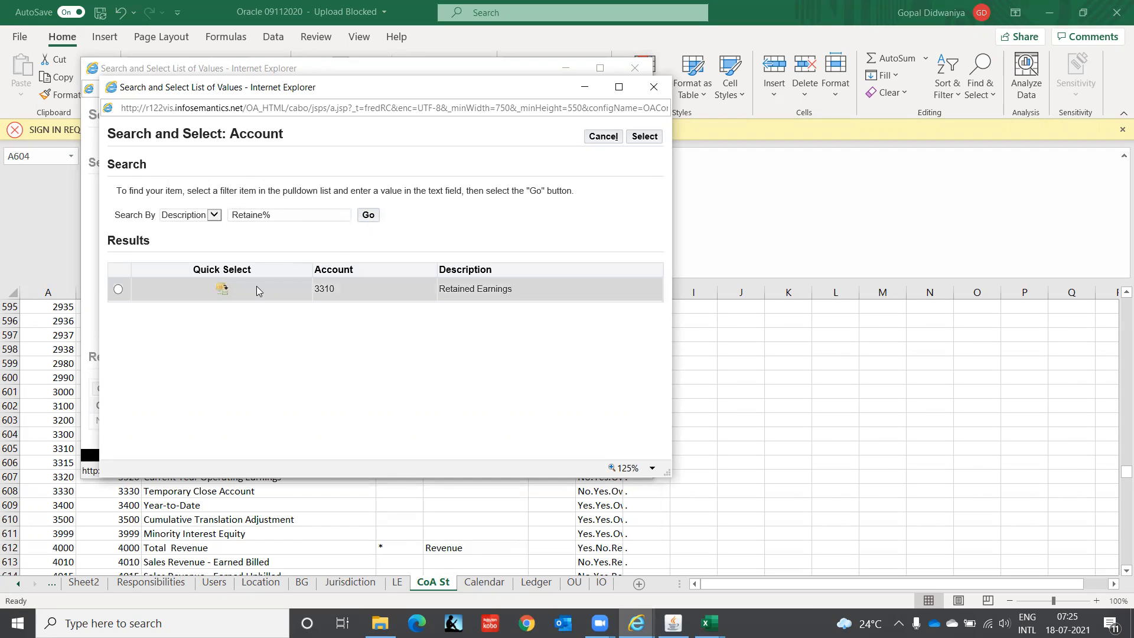
left_click(221, 290)
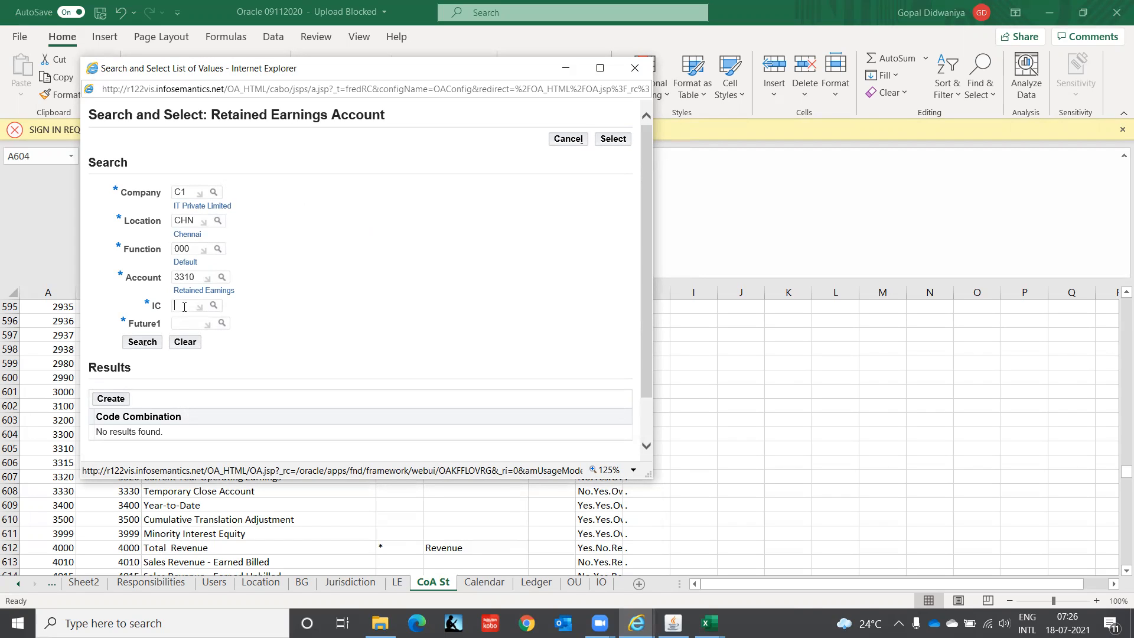
Step: Set IC to 00 and Future1 to 0000, and search for the matching code combination
type("00")
key("Tab")
left_click(186, 332)
type("0000")
key("Tab")
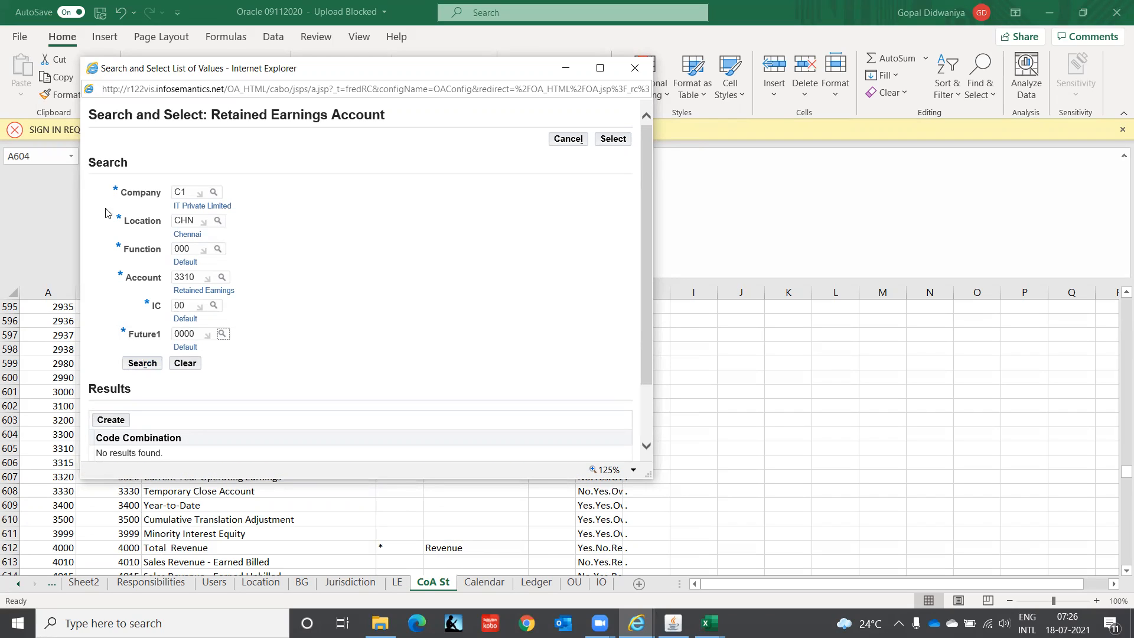
left_click(142, 364)
Step: Create the code combination C1.CHN.000.3310.00.0000 and select it as the Retained Earnings Account
scroll(650, 260, "down", 3)
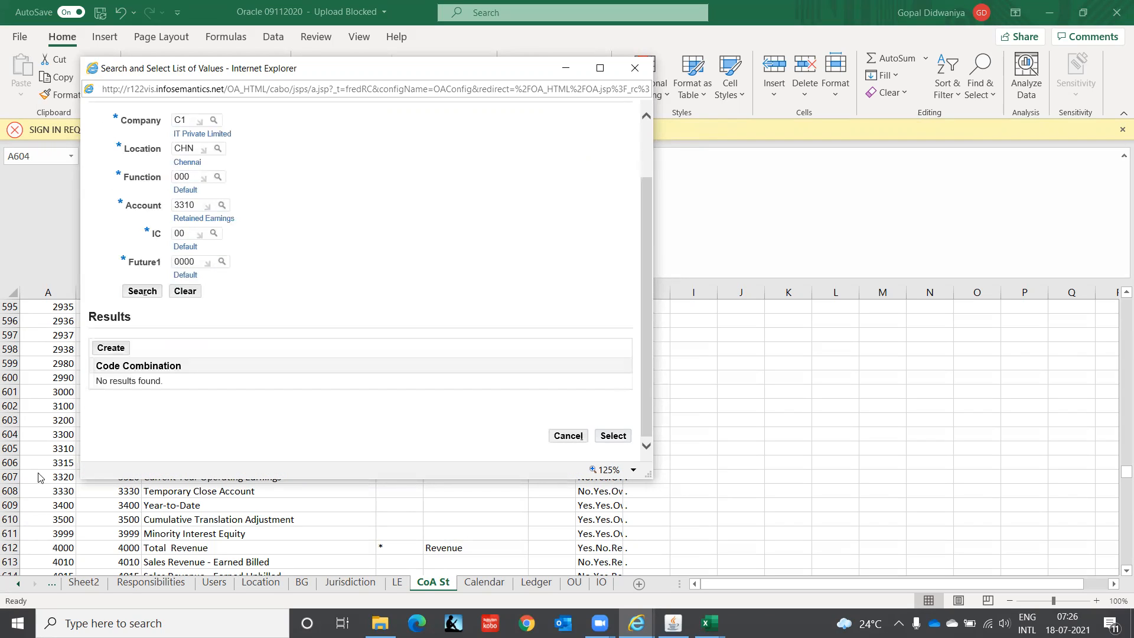
left_click(115, 353)
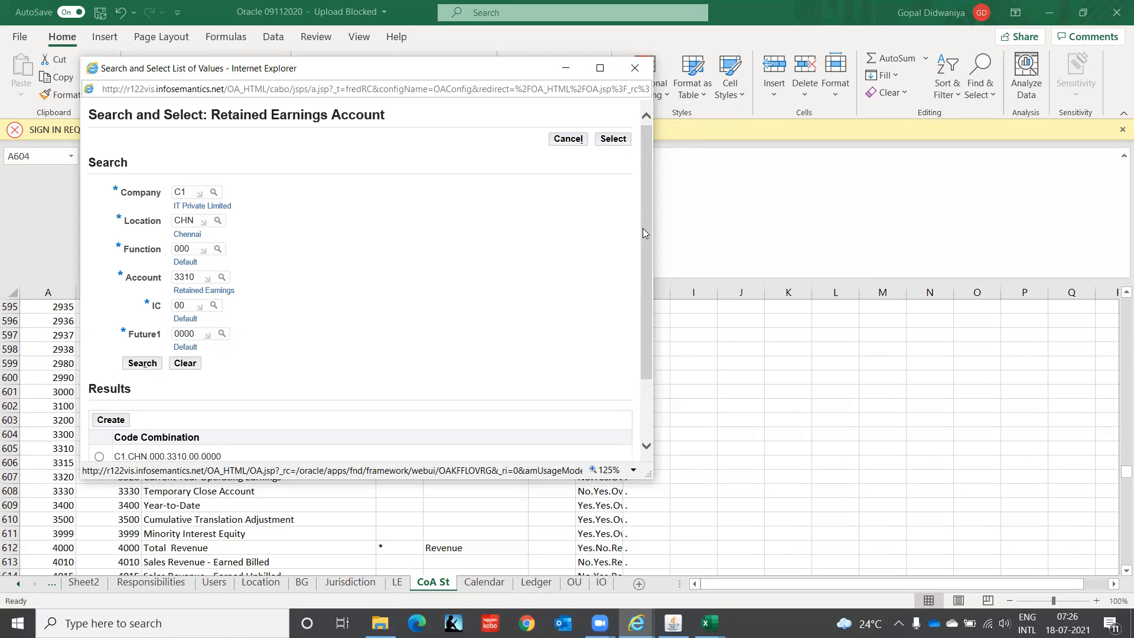
left_click_drag(646, 230, 642, 334)
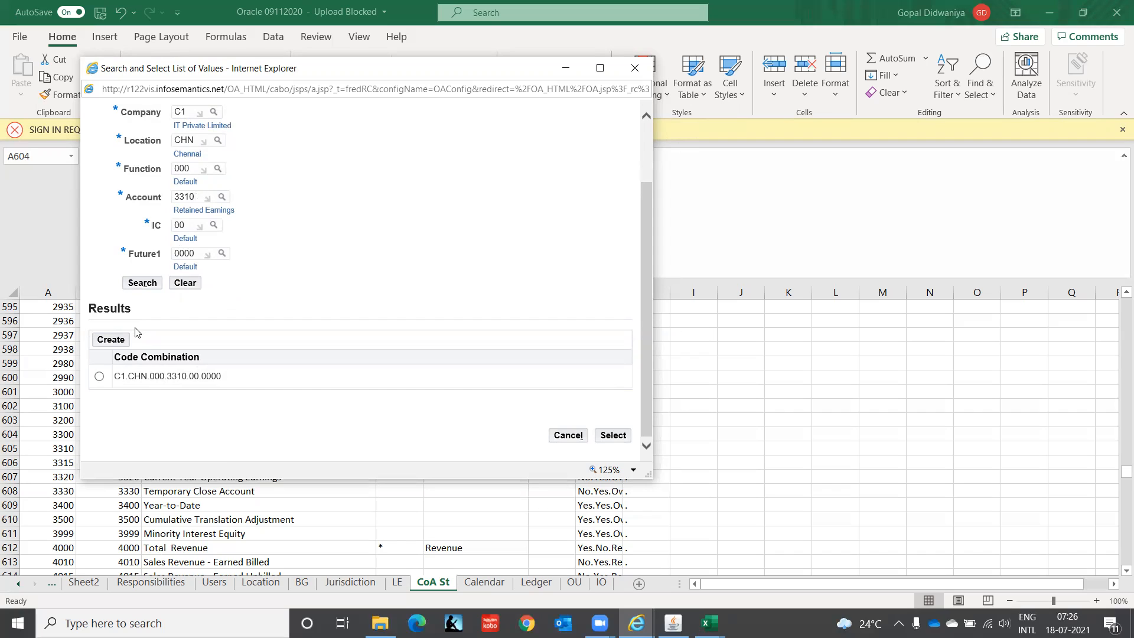
left_click(99, 376)
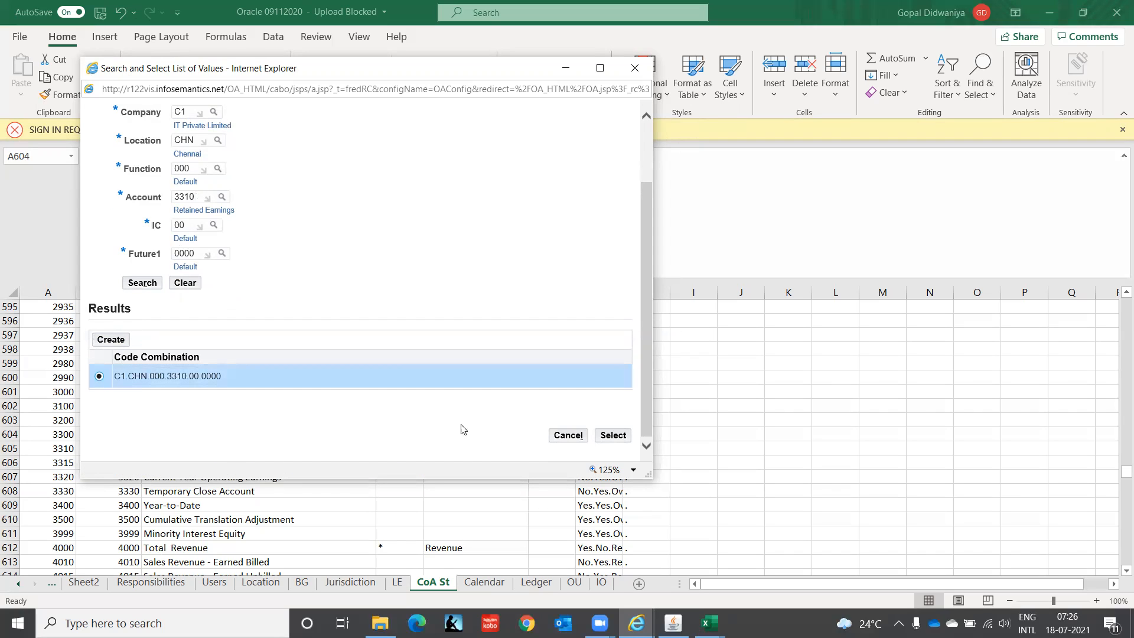
left_click(614, 435)
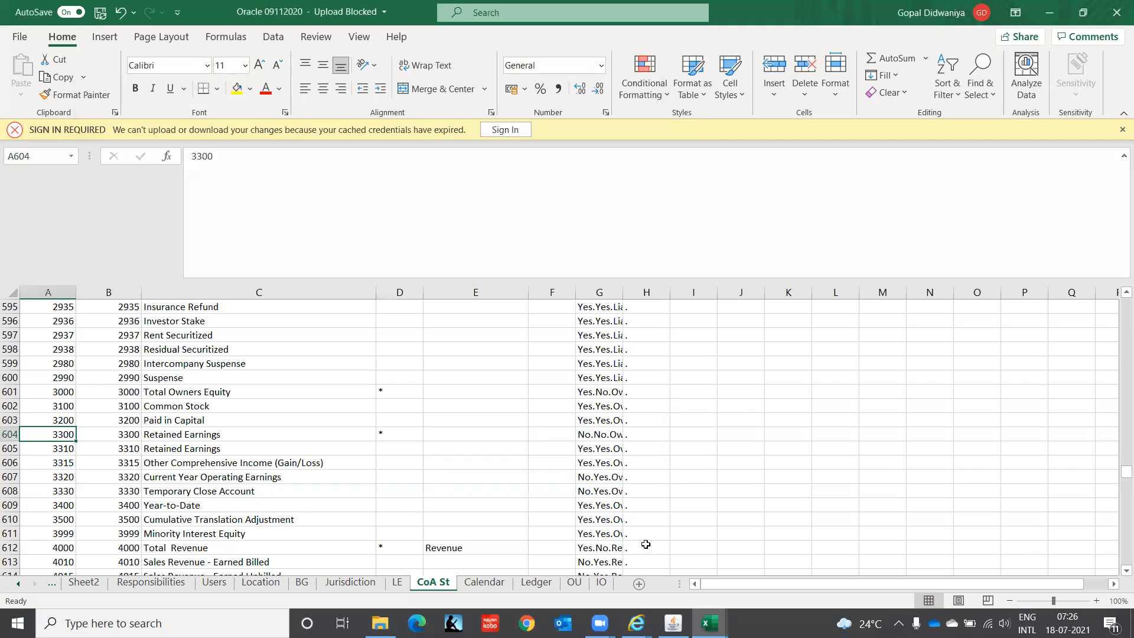
Step: Switch back to the Accounting Setup window in Internet Explorer and go to the Rounding Differences Tracking Account field under Journal Processing
left_click(636, 623)
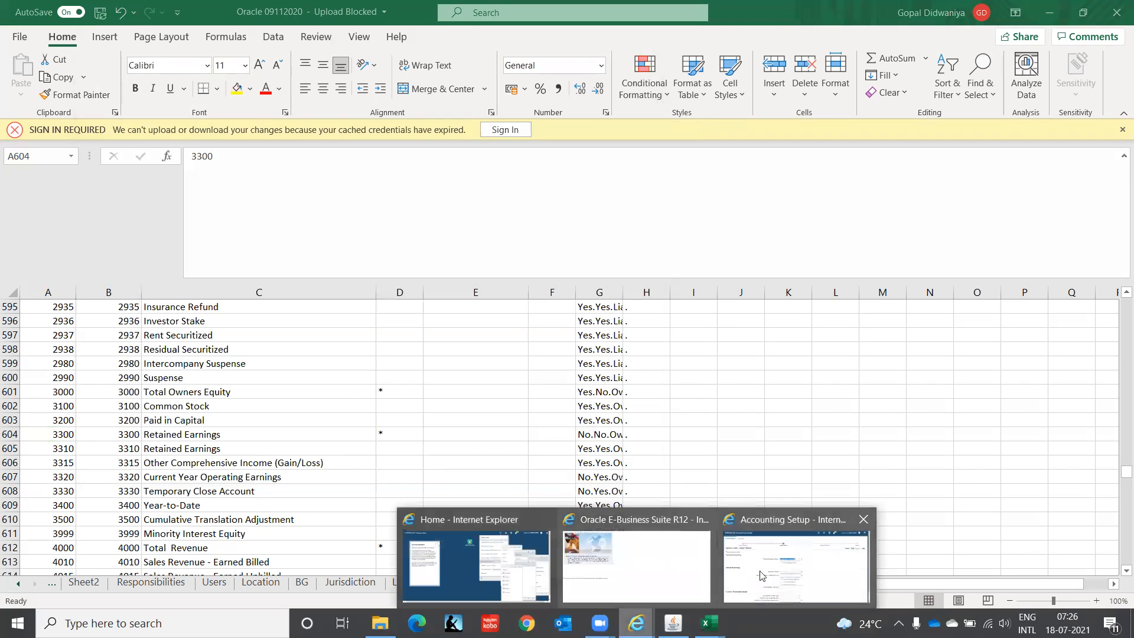
left_click(784, 574)
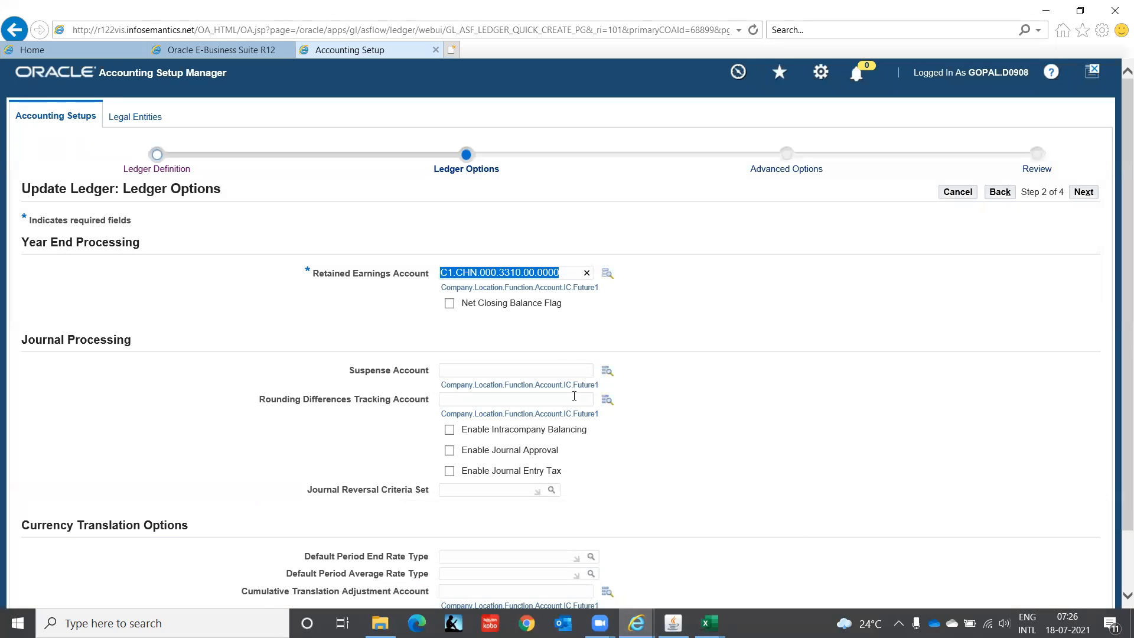
left_click(508, 368)
left_click_drag(1124, 233, 1115, 384)
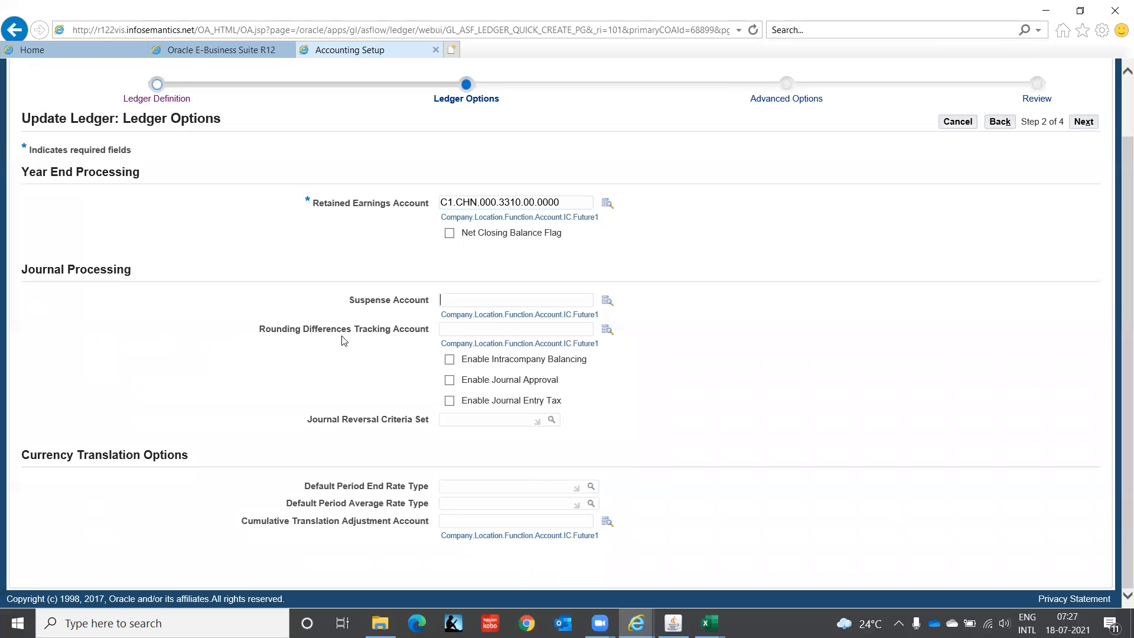
left_click(474, 330)
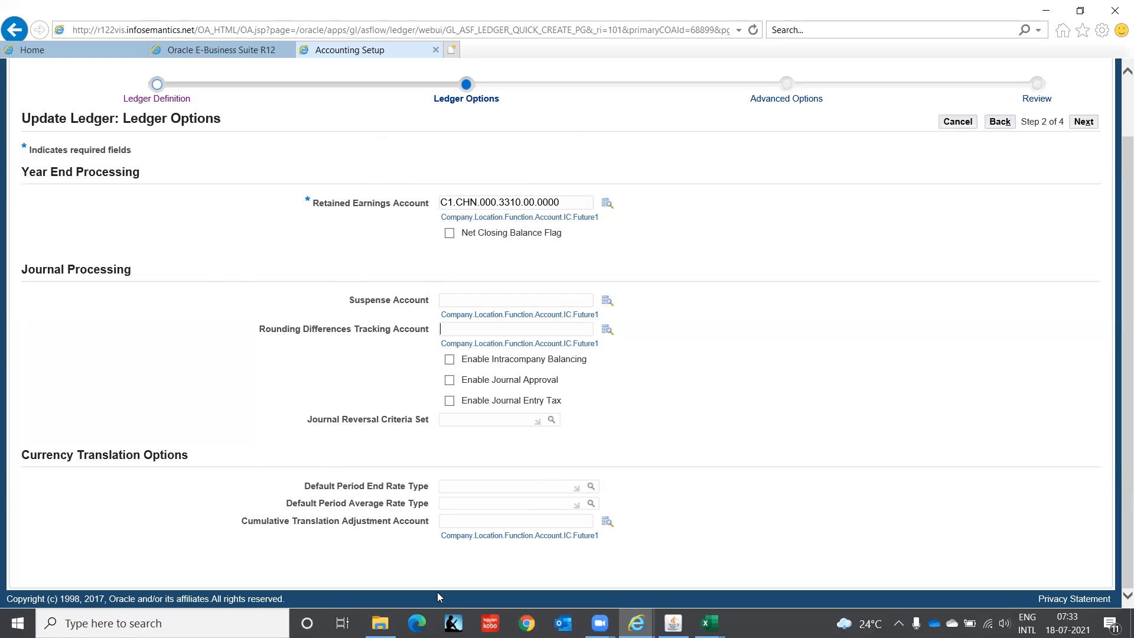
Step: Enable Journal Reconciliation in the ledger's advanced options, review the IT INDIA LEDGER(INR) definition and finish the ledger update
left_click(1082, 125)
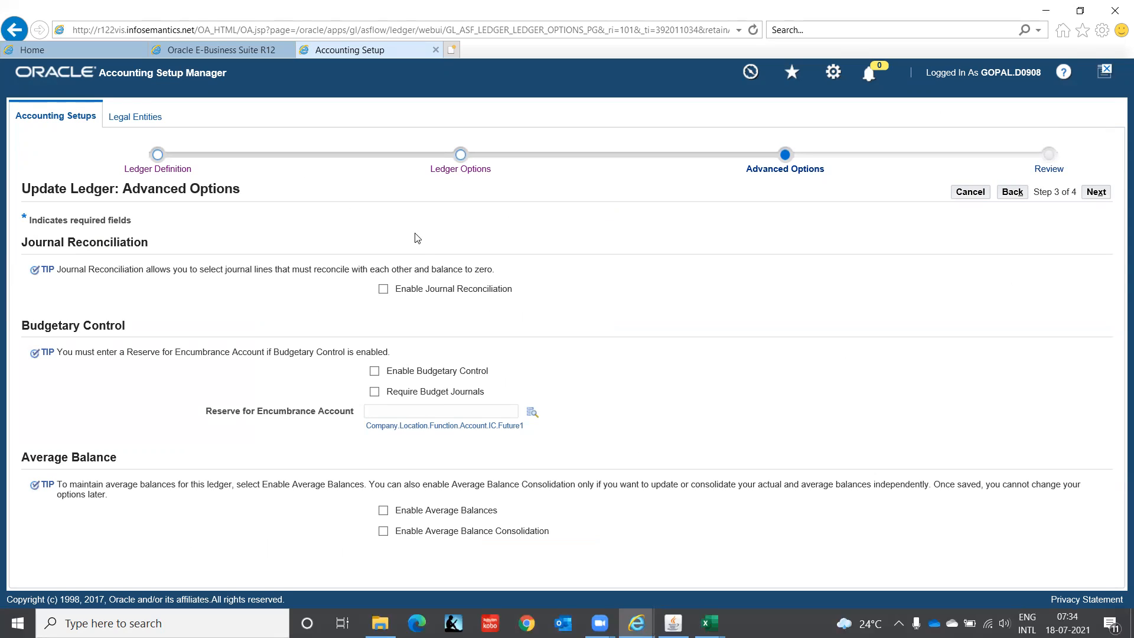
left_click(383, 290)
left_click(1096, 196)
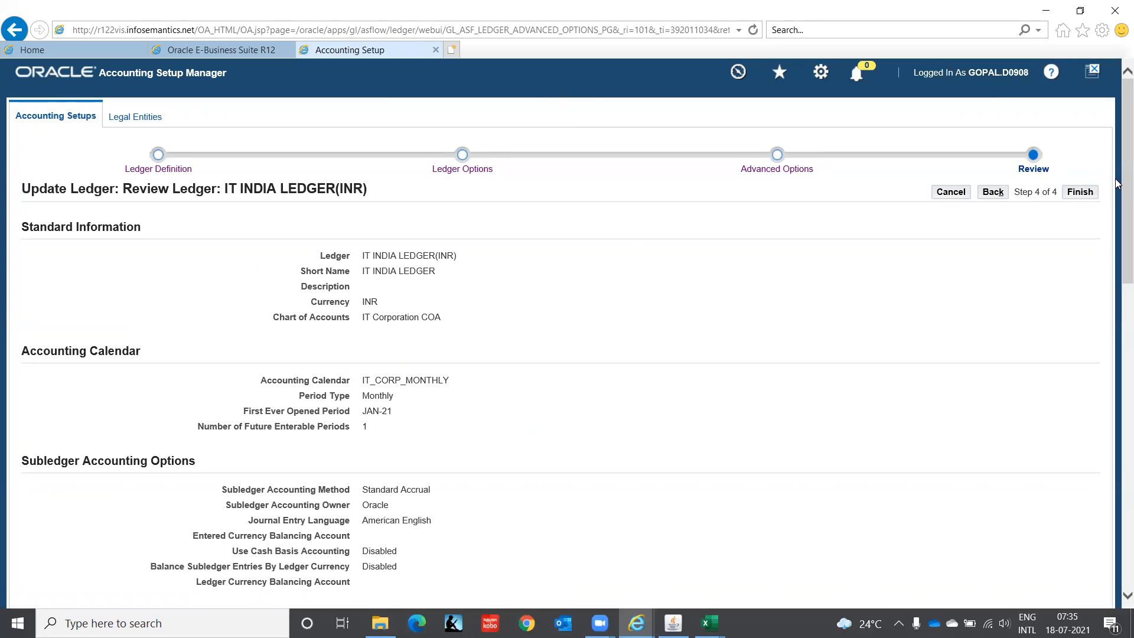
scroll(1117, 184, "down", 12)
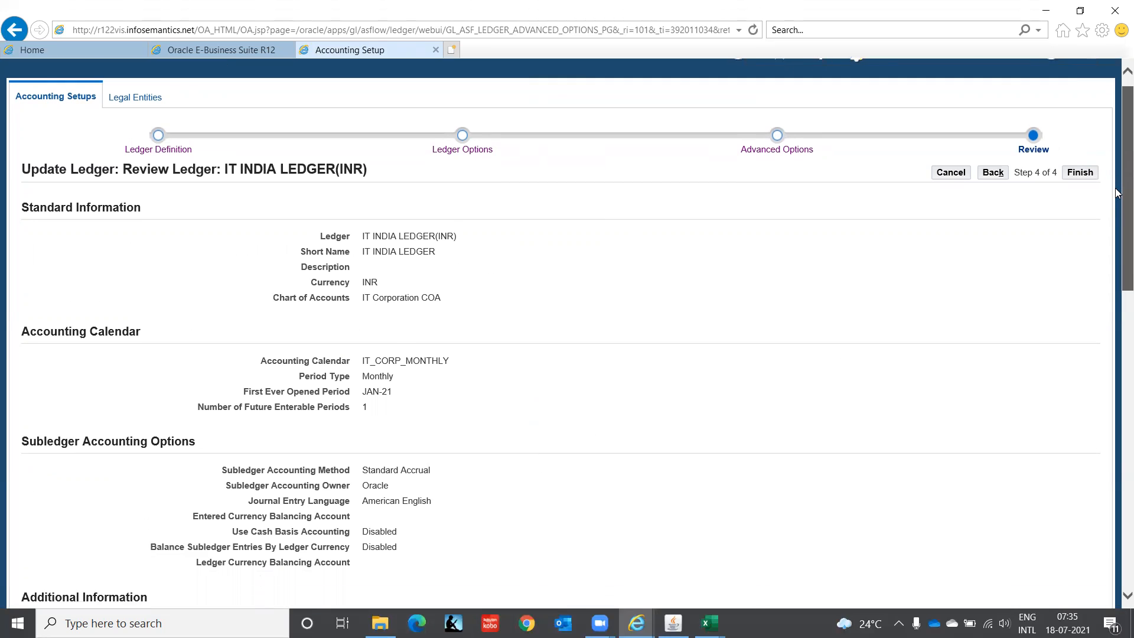
scroll(1117, 177, "up", 10)
scroll(1118, 178, "up", 2)
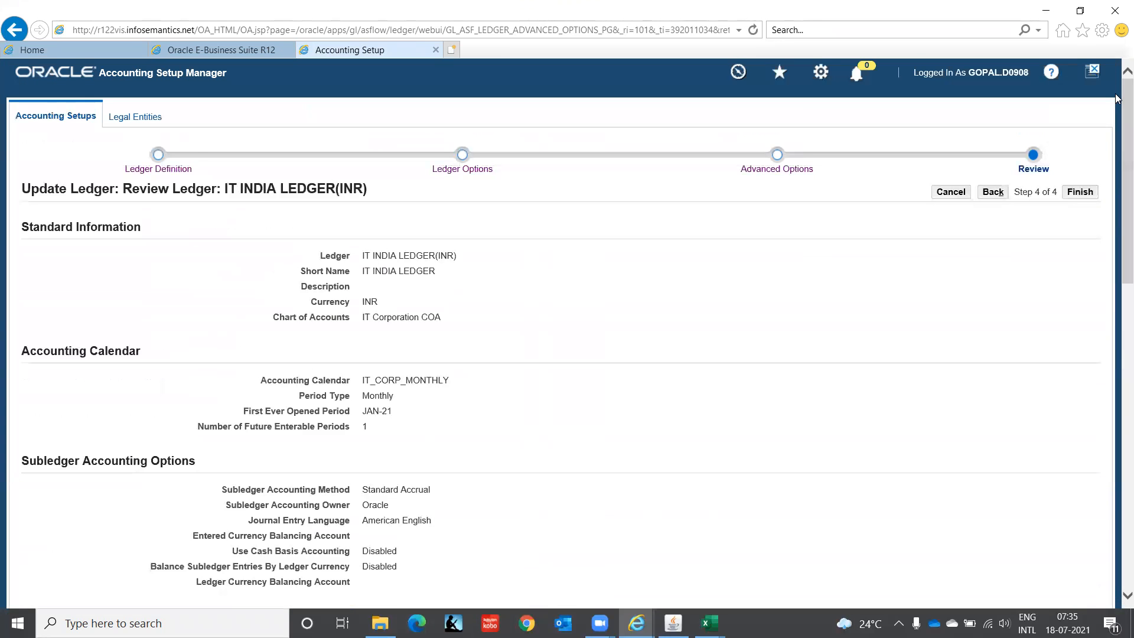
left_click(1081, 193)
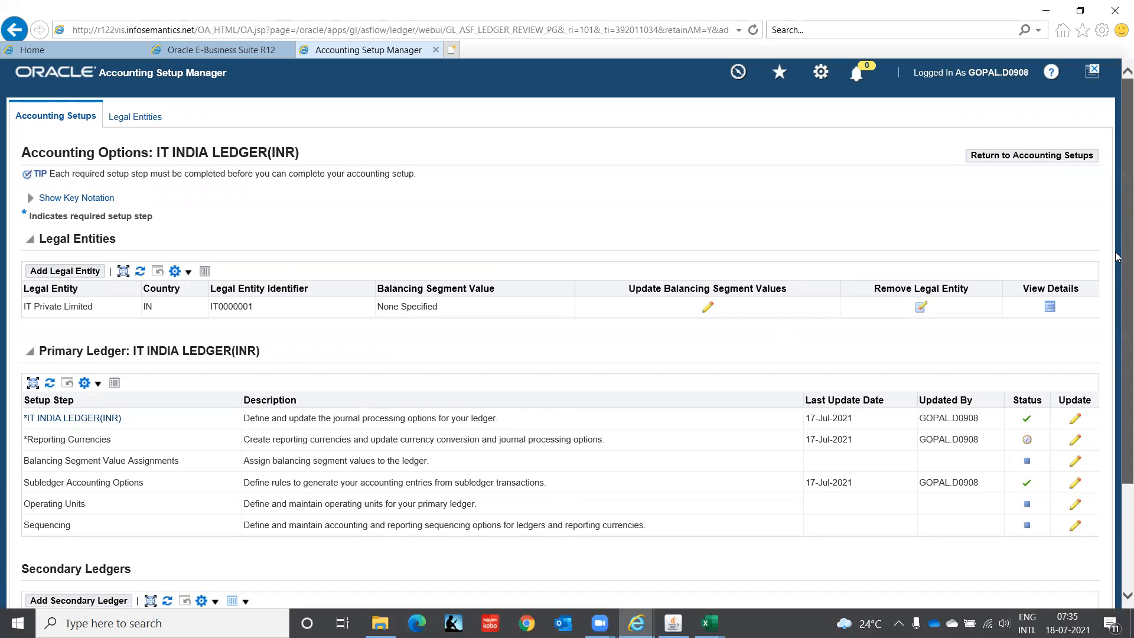
left_click_drag(1120, 258, 1116, 425)
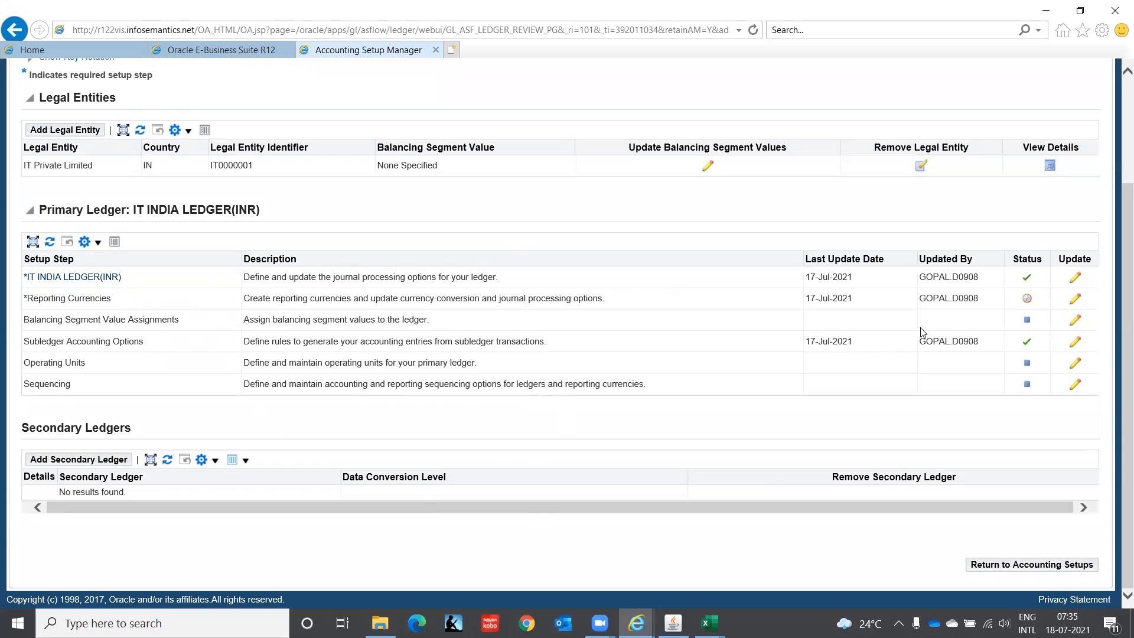
left_click(1077, 300)
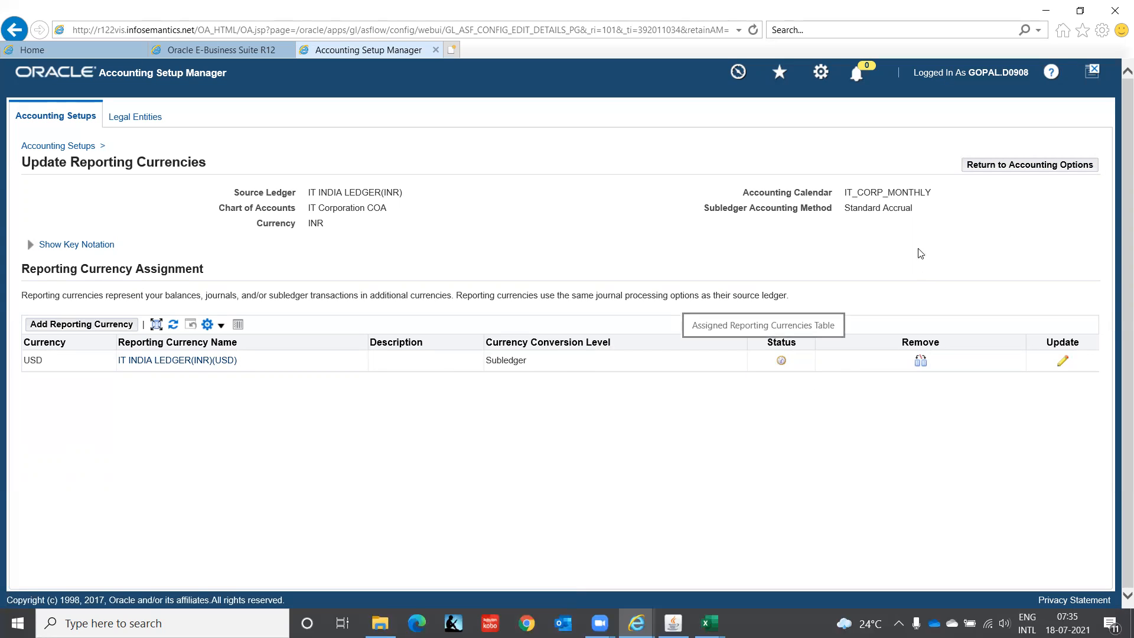
left_click(1020, 168)
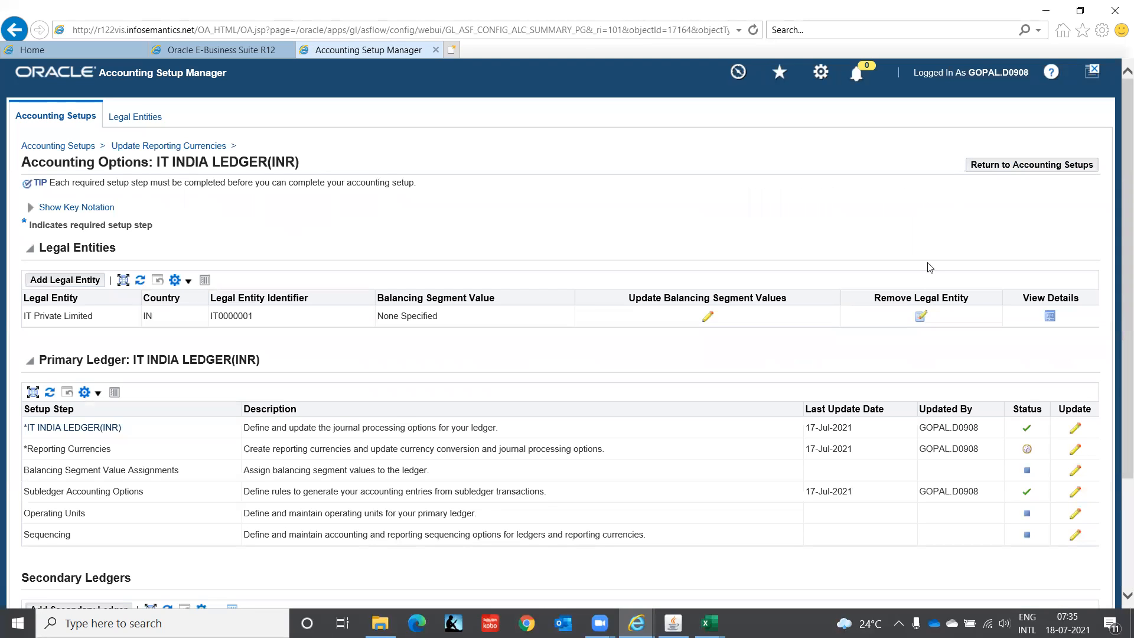
Step: Open the subledger-level USD reporting currency of IT INDIA LEDGER(INR) for updating and look over its options
left_click(1075, 451)
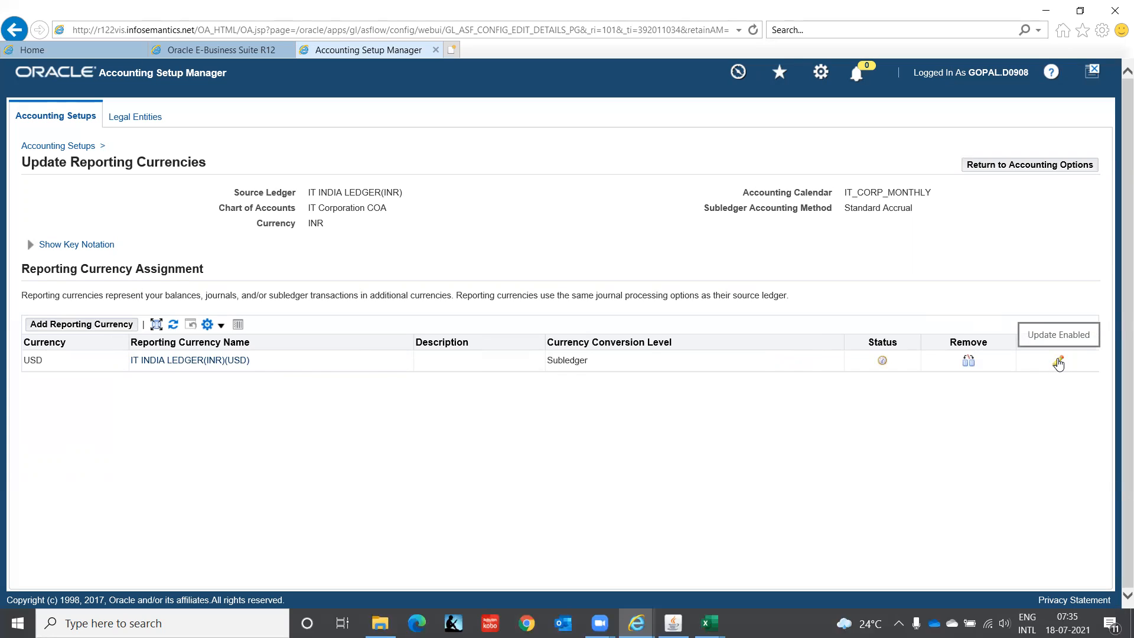
left_click(1059, 363)
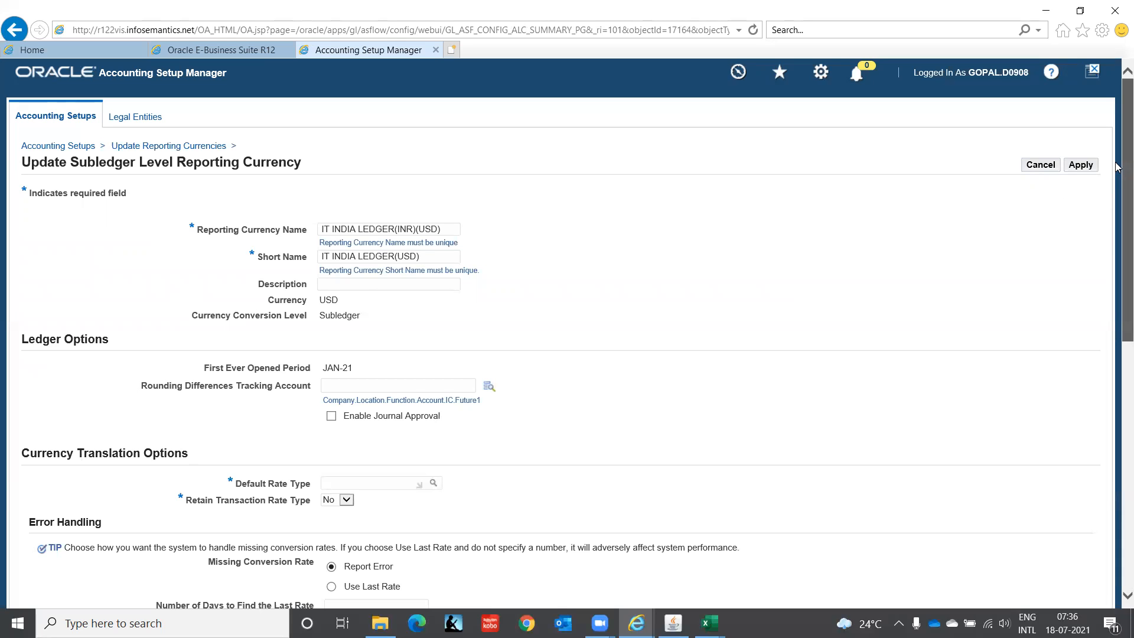
scroll(1116, 182, "down", 2)
scroll(1116, 195, "down", 5)
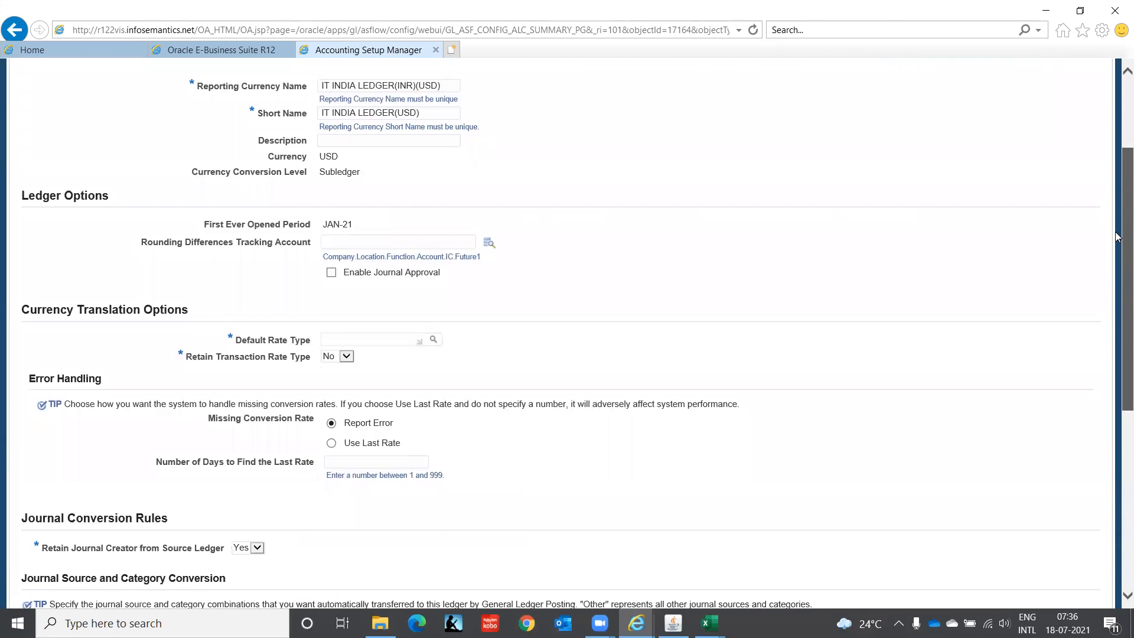
scroll(1117, 236, "up", 3)
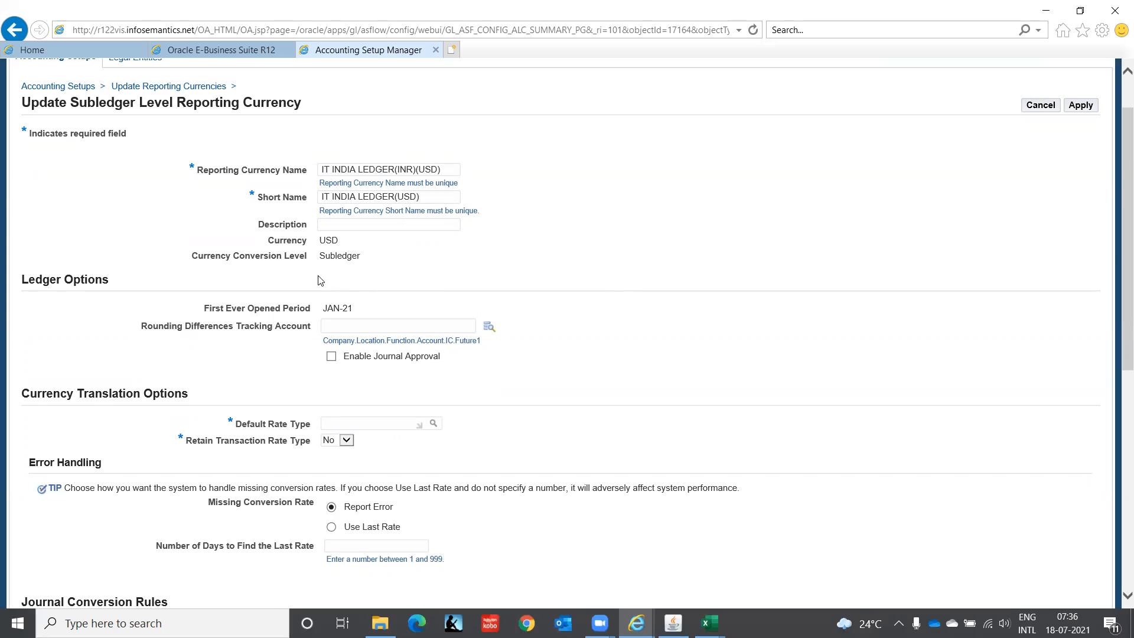
Step: Set the USD reporting currency's Default Rate Type to Corporate and its Retain Transaction Rate Type to Yes
left_click_drag(1120, 250, 1117, 376)
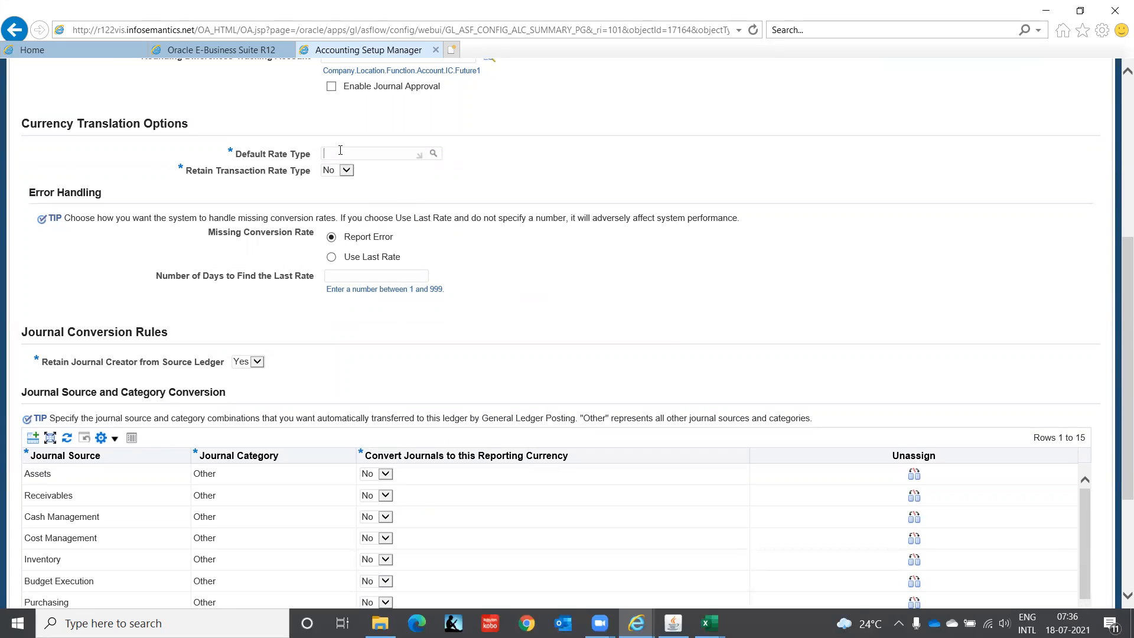
left_click(437, 155)
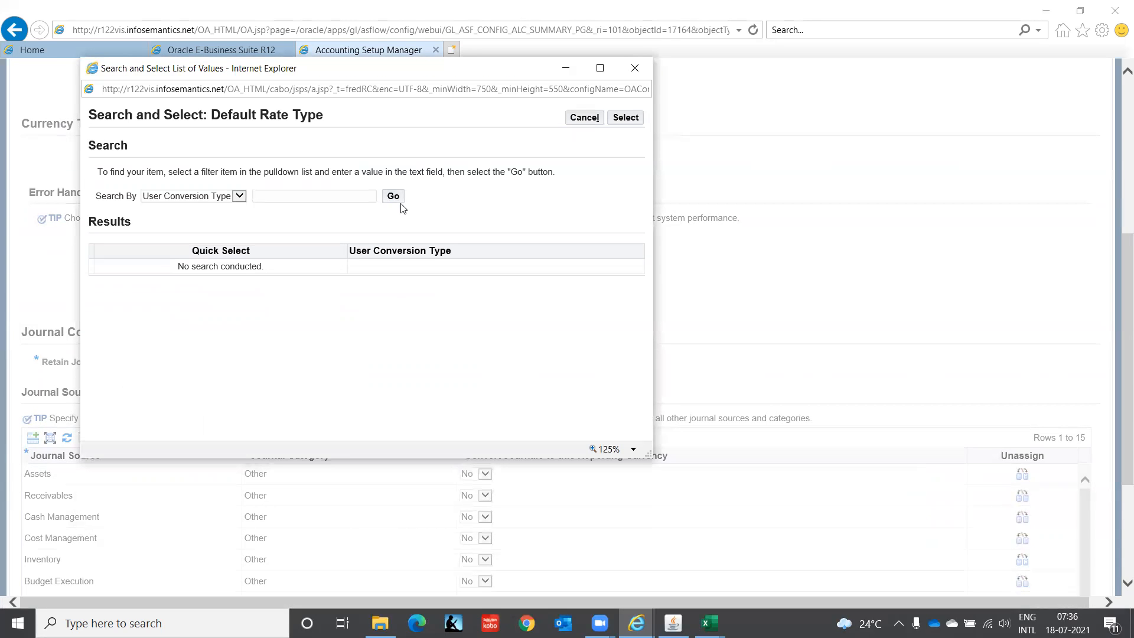
left_click(399, 197)
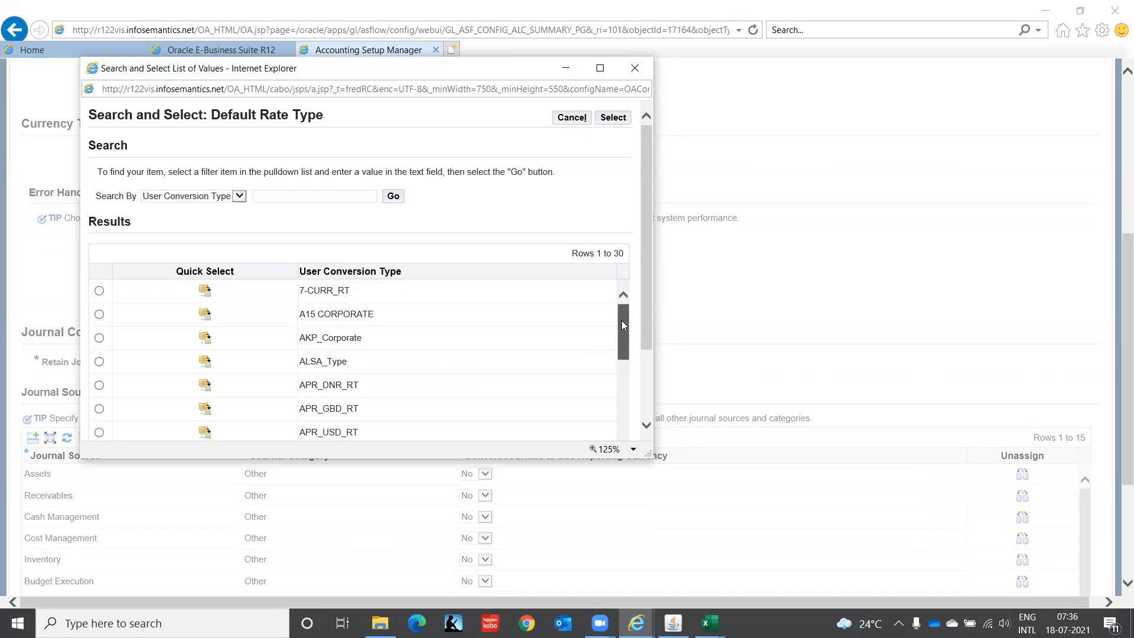
scroll(622, 324, "down", 3)
left_click_drag(649, 193, 660, 318)
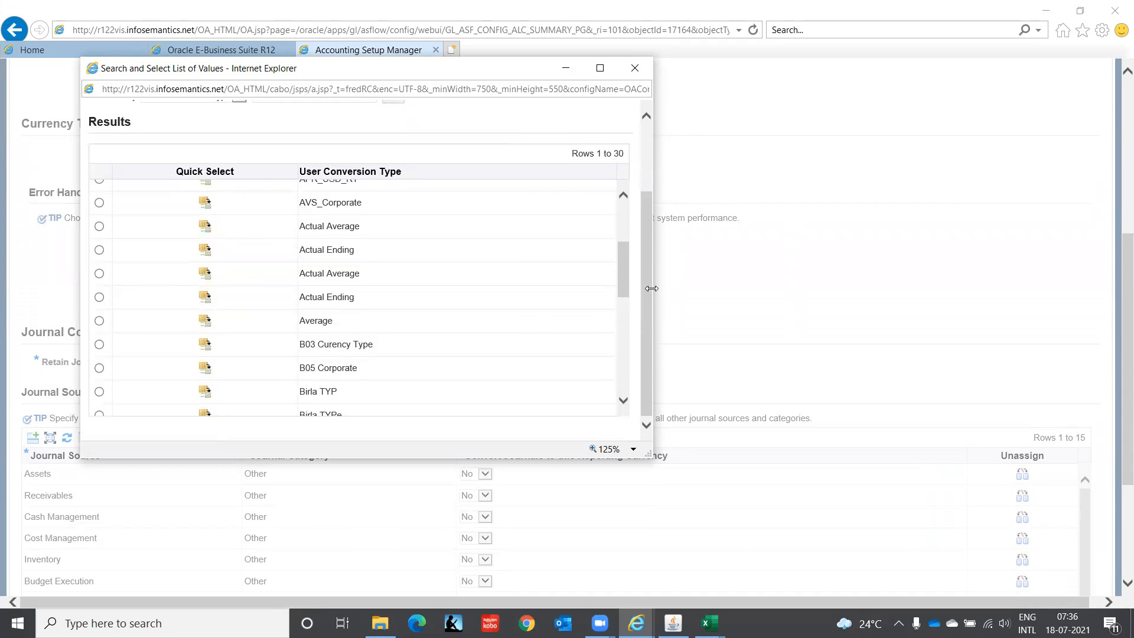
left_click_drag(627, 262, 623, 325)
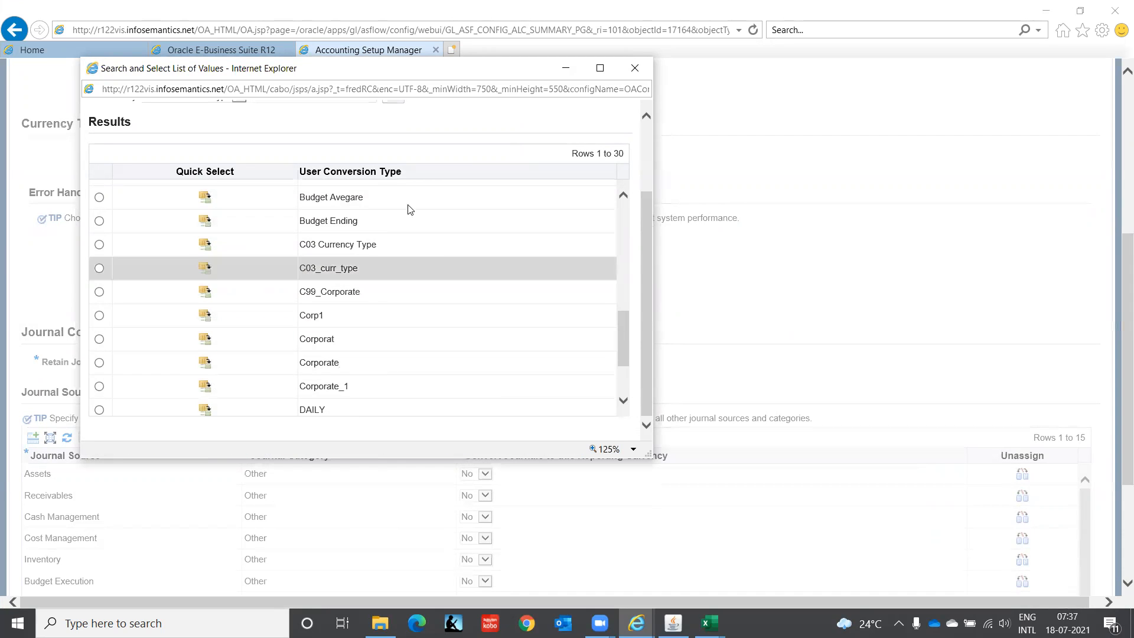
left_click(200, 363)
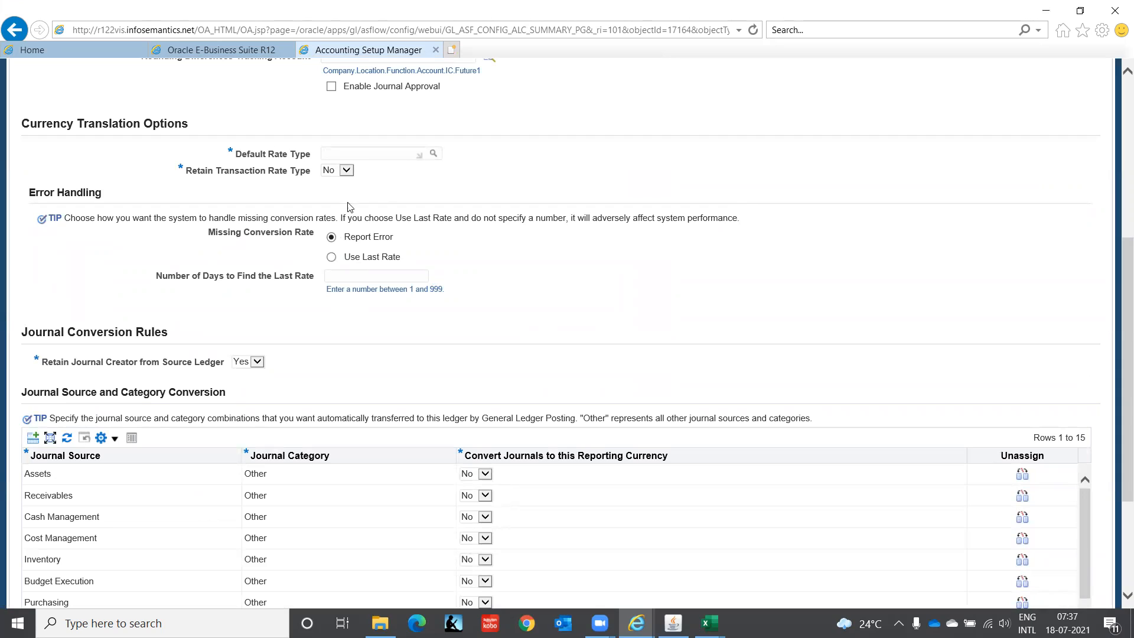
left_click(348, 172)
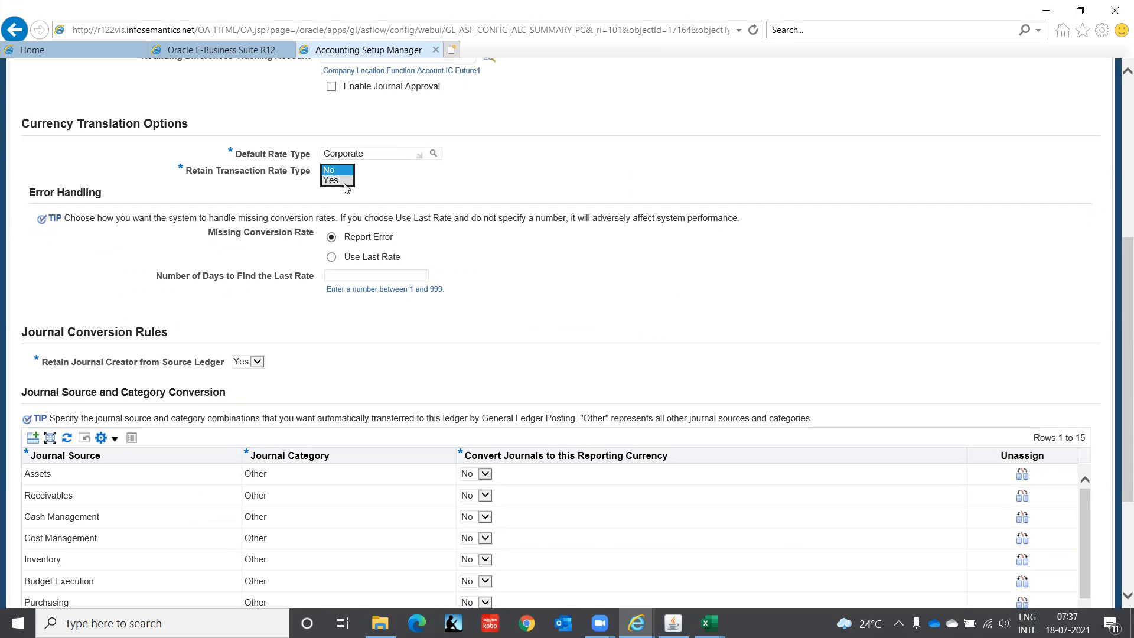
left_click(344, 181)
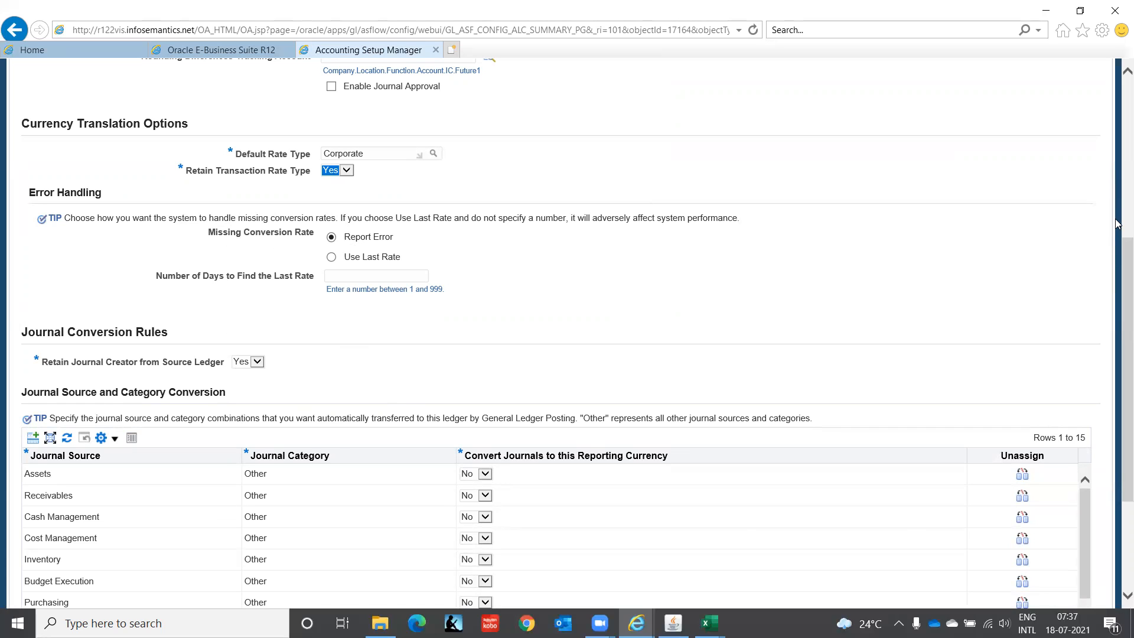
Step: Apply the USD reporting currency changes and complete the Reporting Currencies setup step
left_click_drag(1117, 247, 1118, 358)
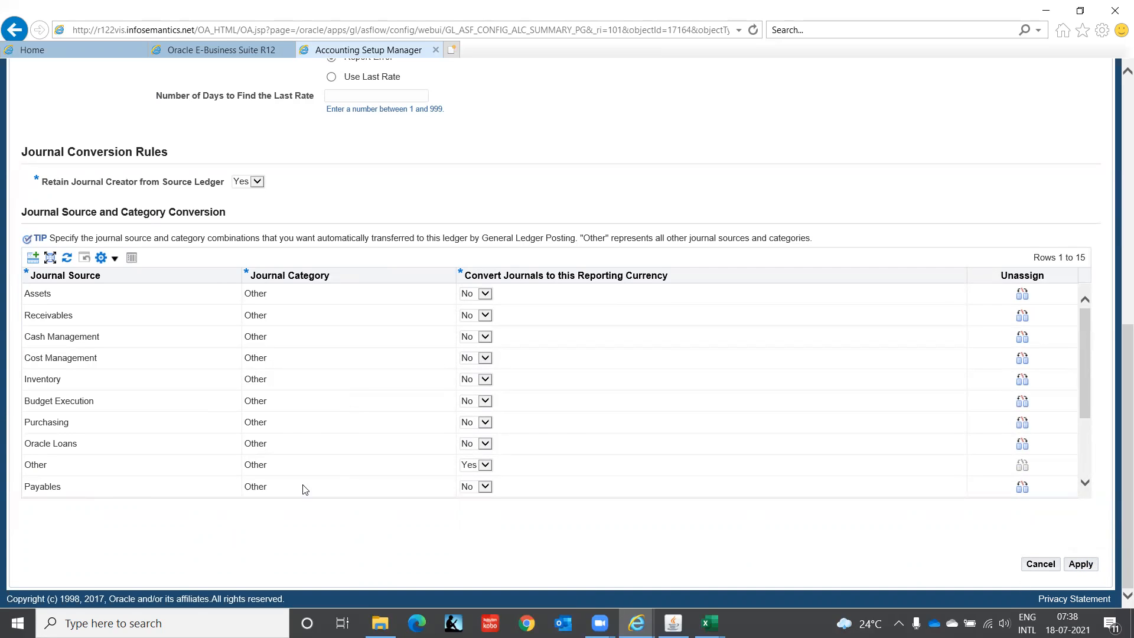
left_click(1081, 566)
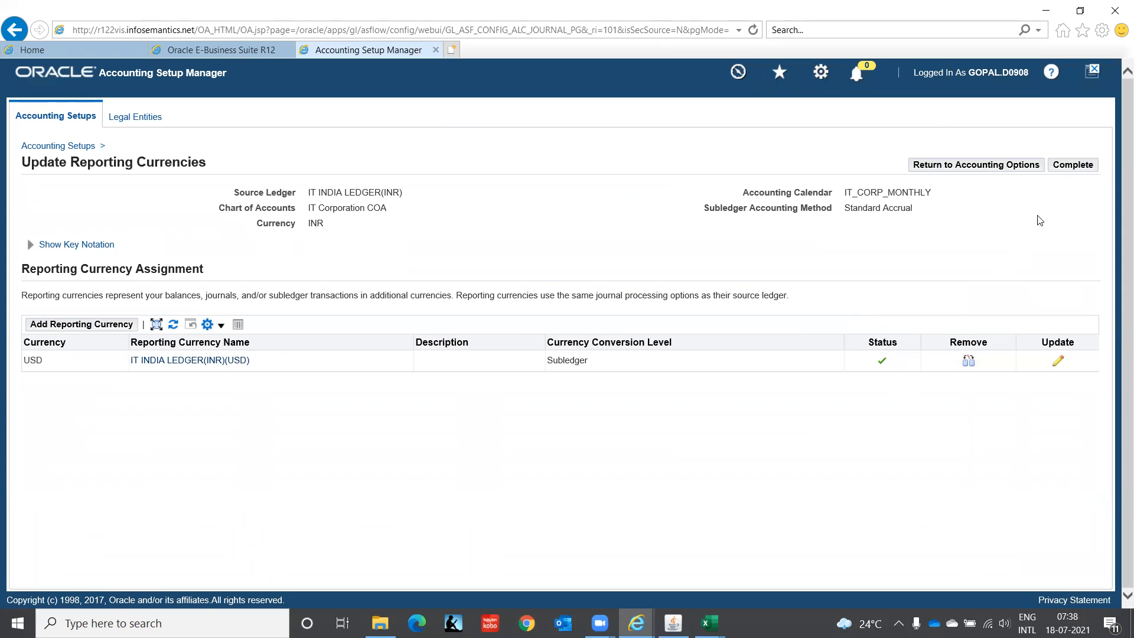
left_click(1084, 169)
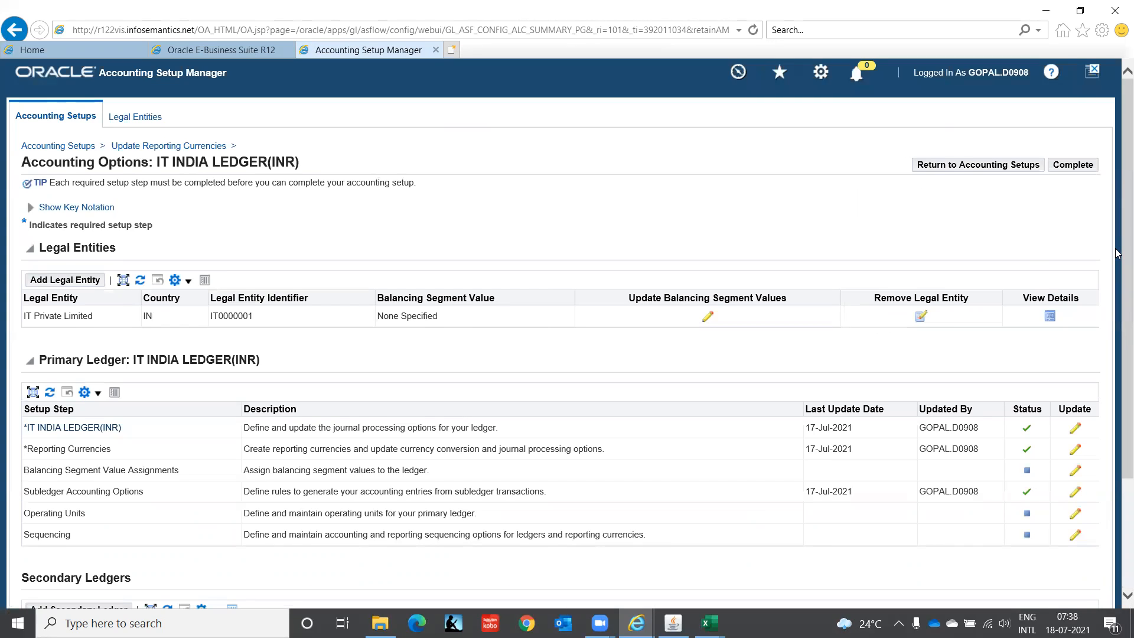
Step: Assign balancing segment value C1 from the IT_CO_COMPANY value set to the legal entity IT Private Limited and apply it
scroll(1117, 253, "down", 2)
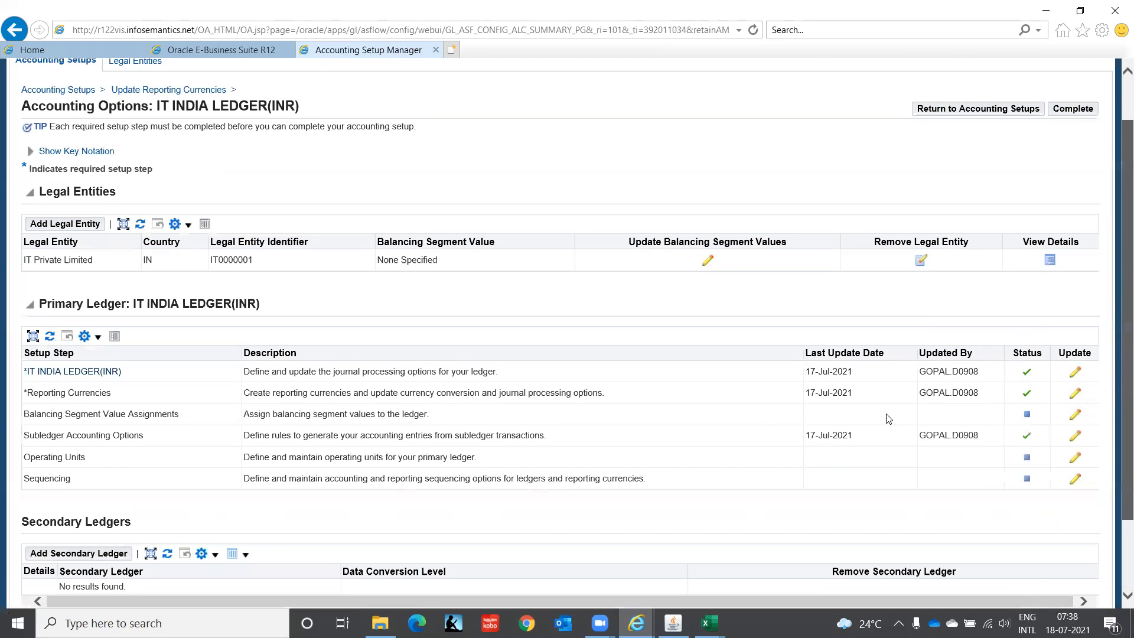
scroll(886, 418, "down", 3)
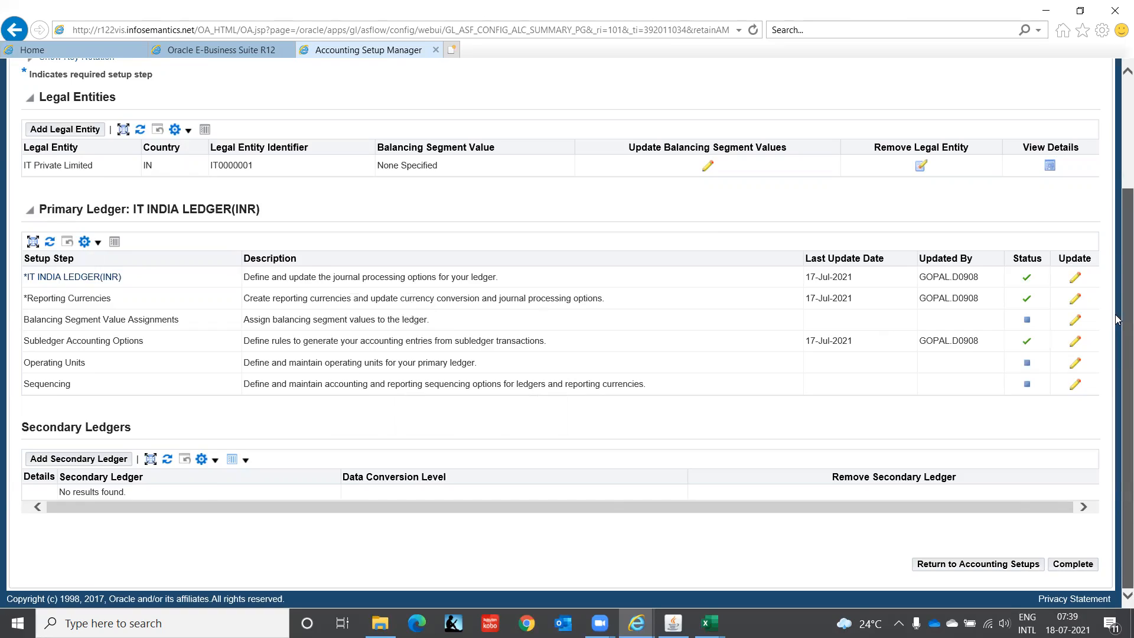
scroll(1118, 327, "up", 3)
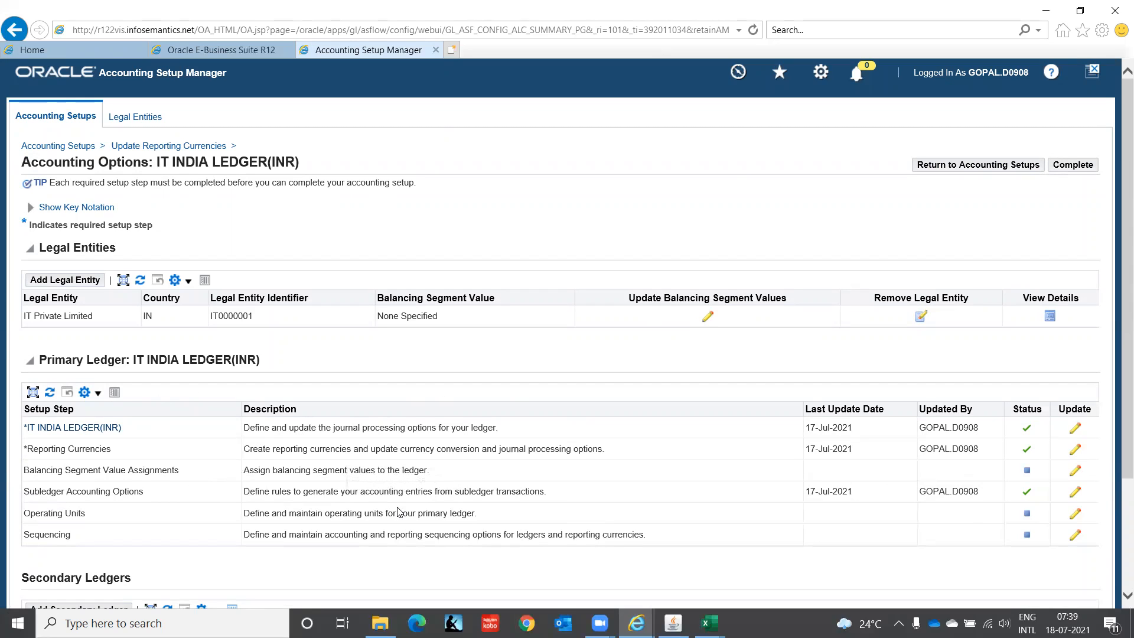
left_click(709, 319)
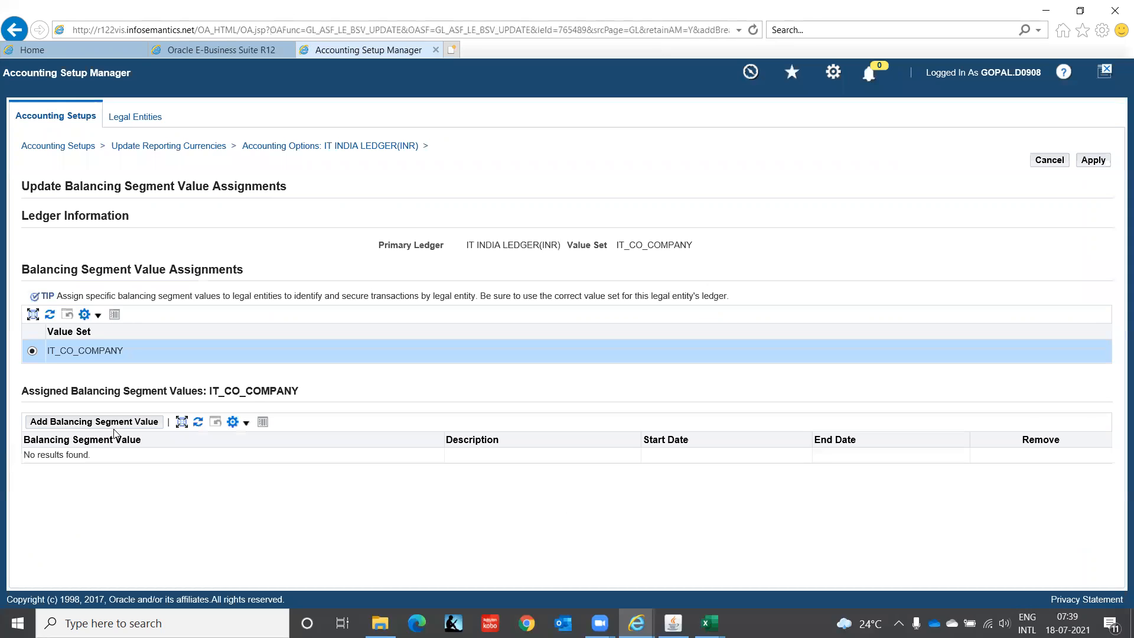
left_click(86, 423)
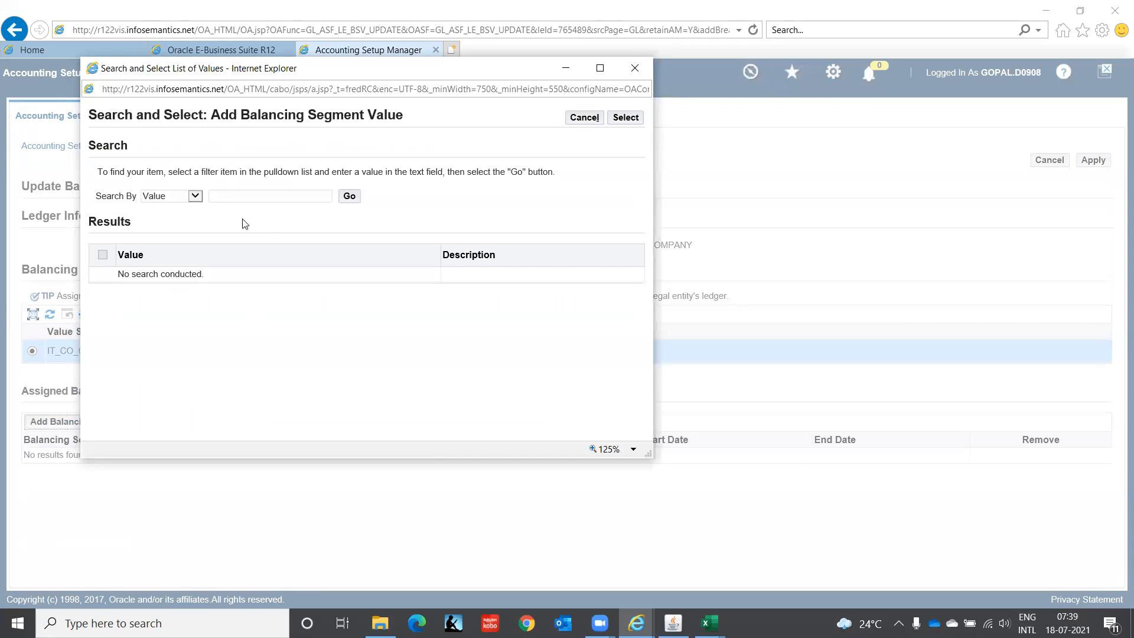
left_click(348, 197)
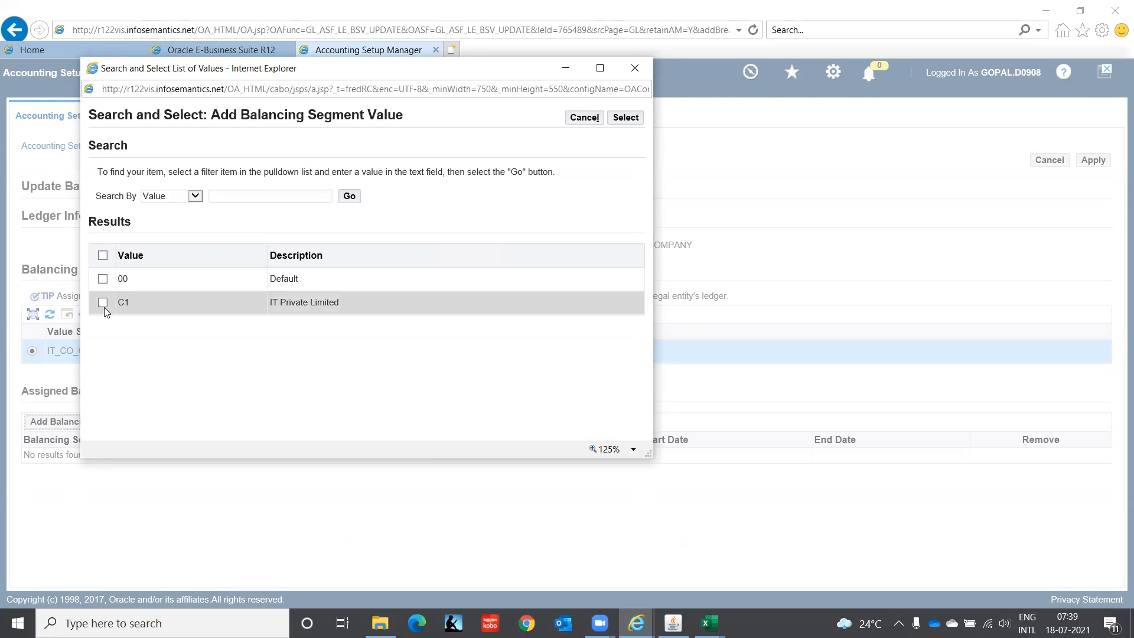
left_click(103, 303)
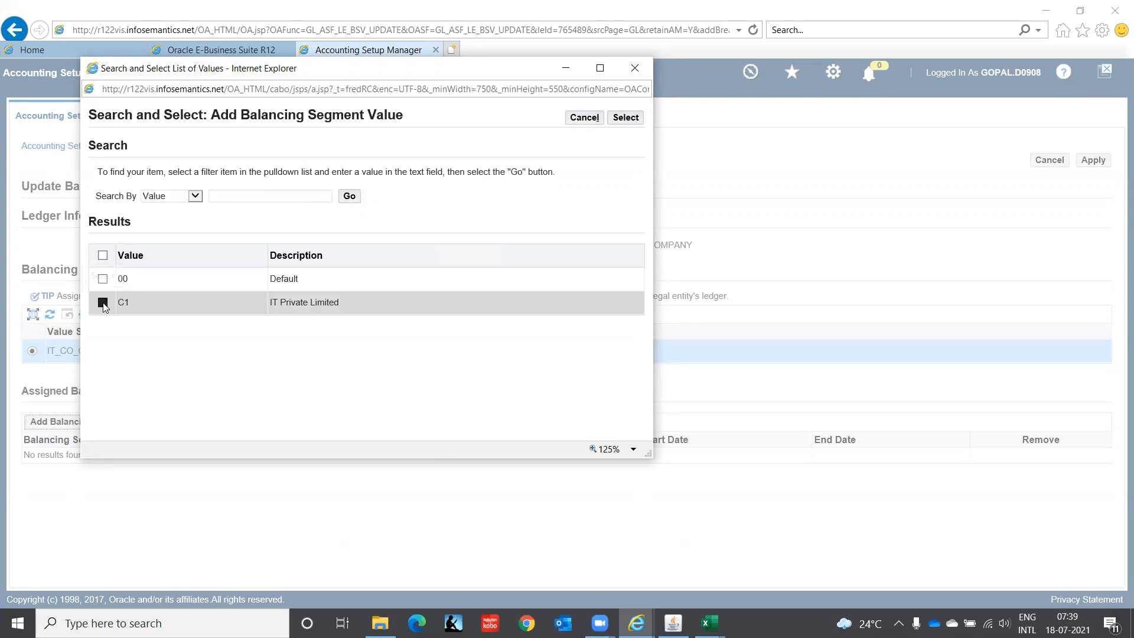
left_click(619, 121)
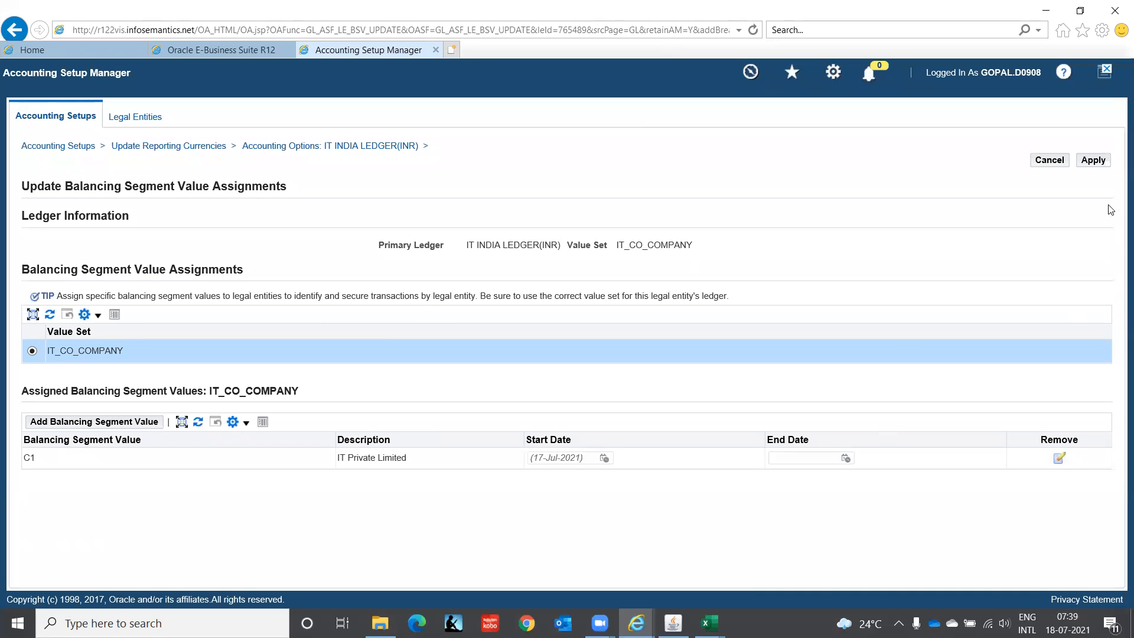
left_click(1100, 162)
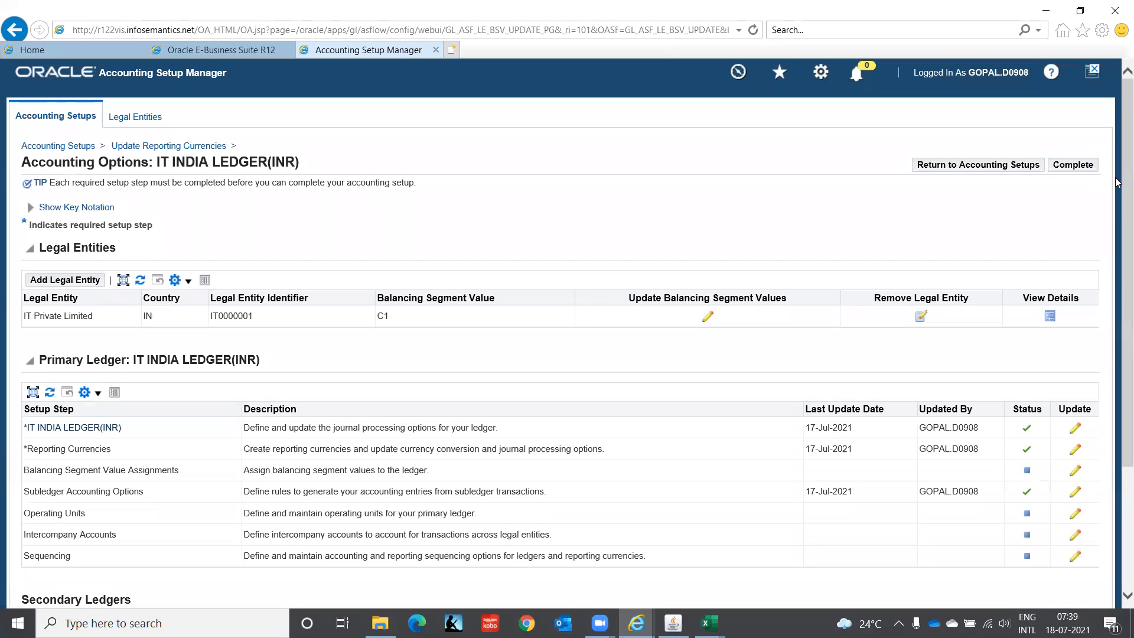
Step: Complete the Balancing Segment Value Assignments setup step of the primary ledger, without adding ledger-level values
scroll(1117, 235, "down", 3)
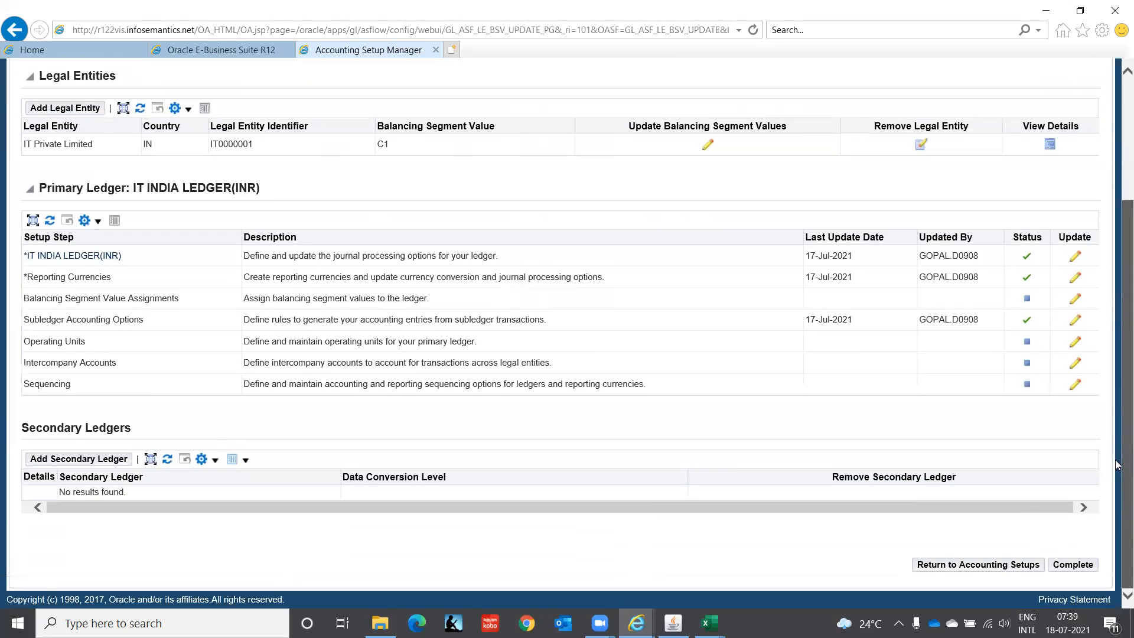
left_click(1075, 303)
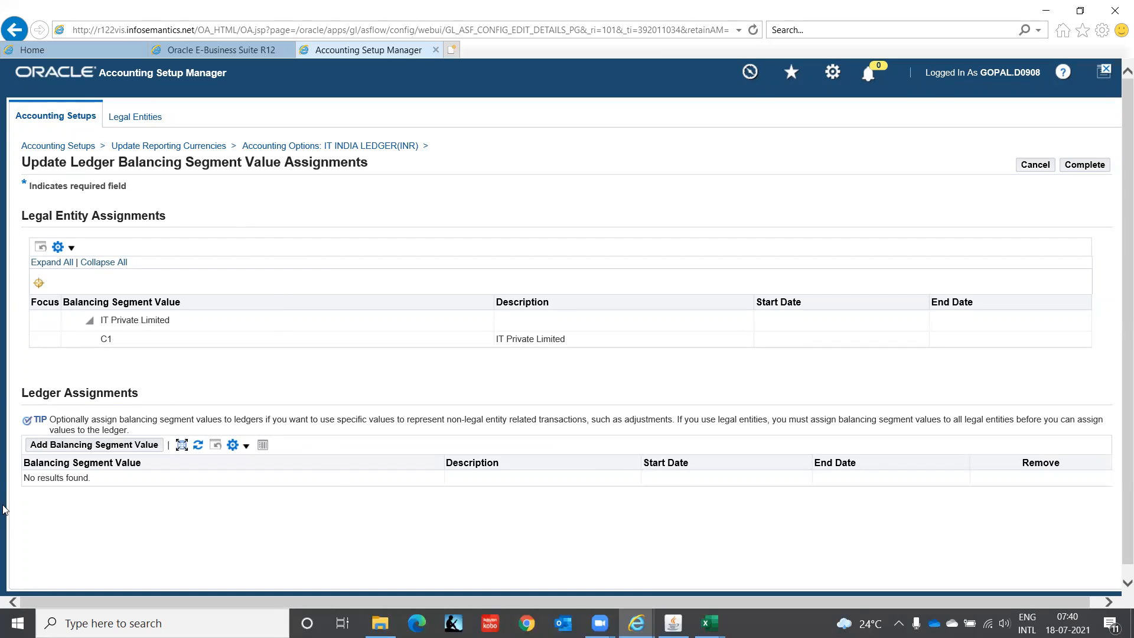
left_click(1094, 169)
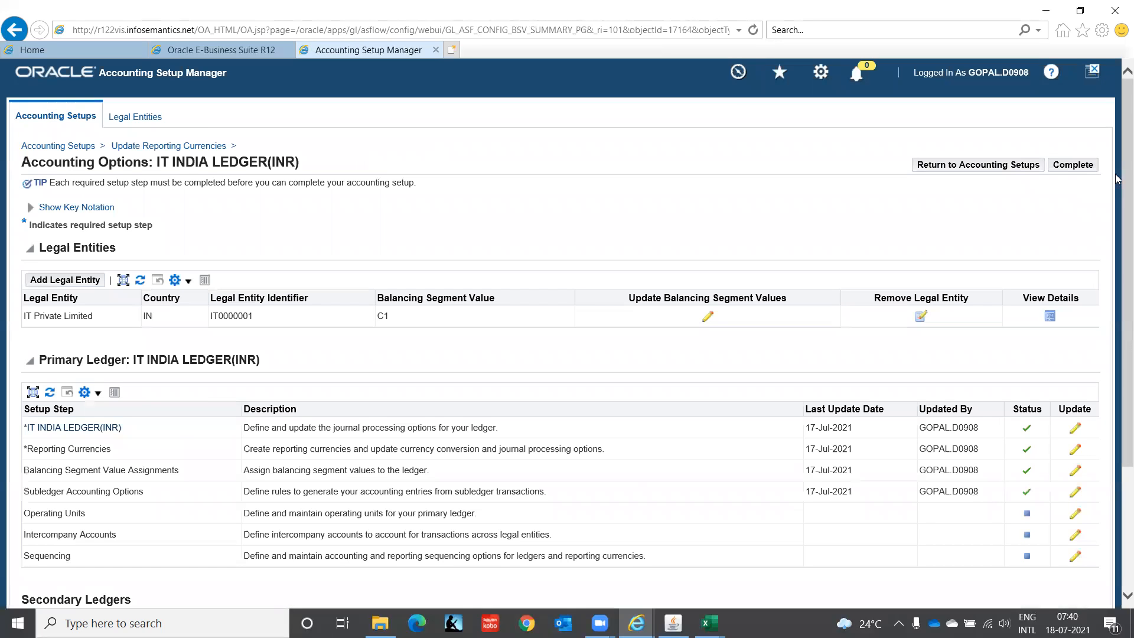
scroll(1116, 272, "down", 5)
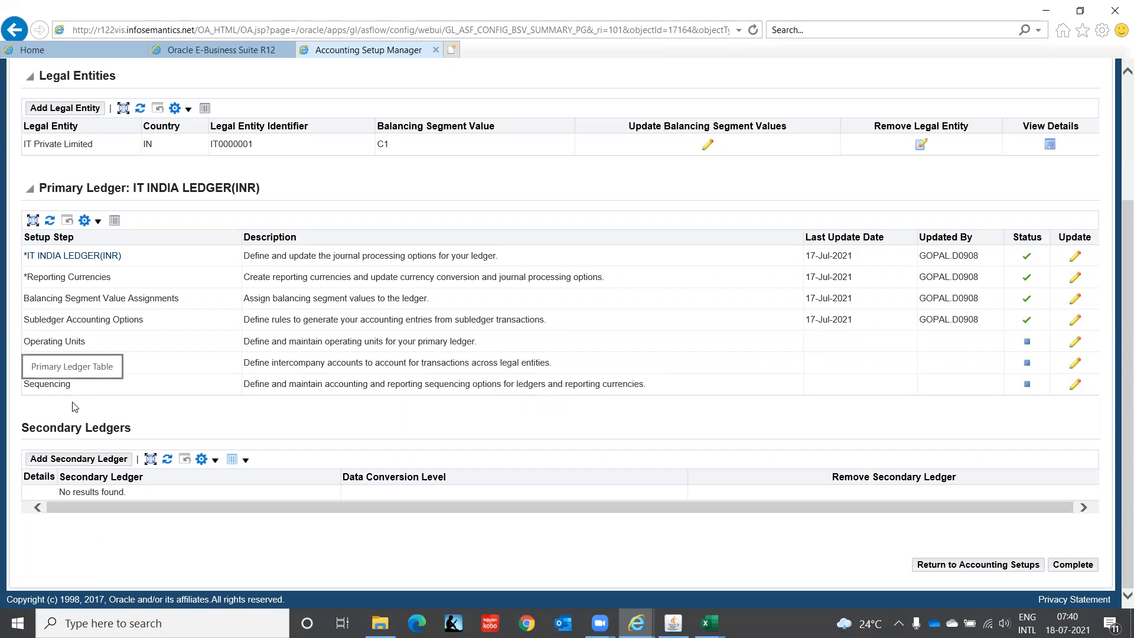
Step: Add an operating unit to the primary ledger with the name IT Private Limited(OU) and short code ITPL(OU)
left_click(1076, 342)
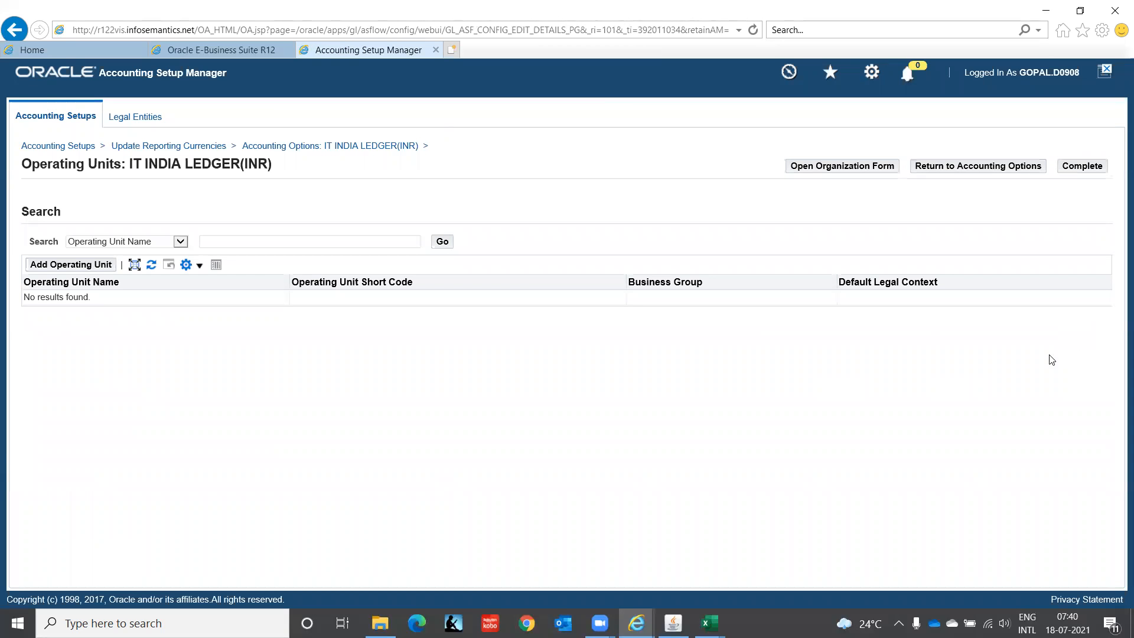
left_click(83, 267)
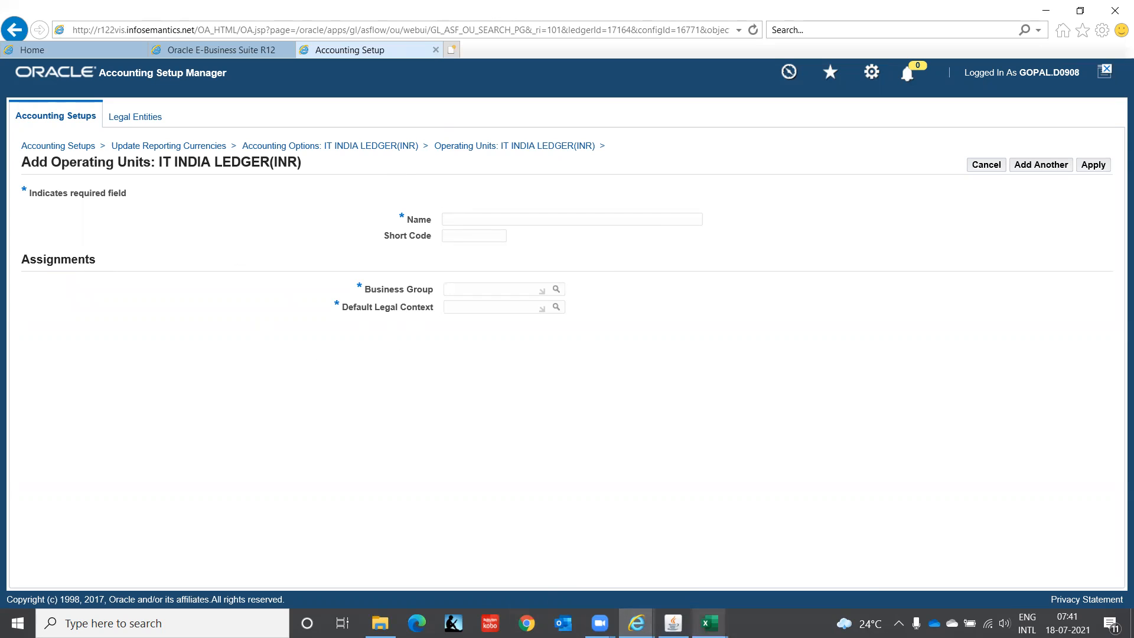
mouse_move(709, 623)
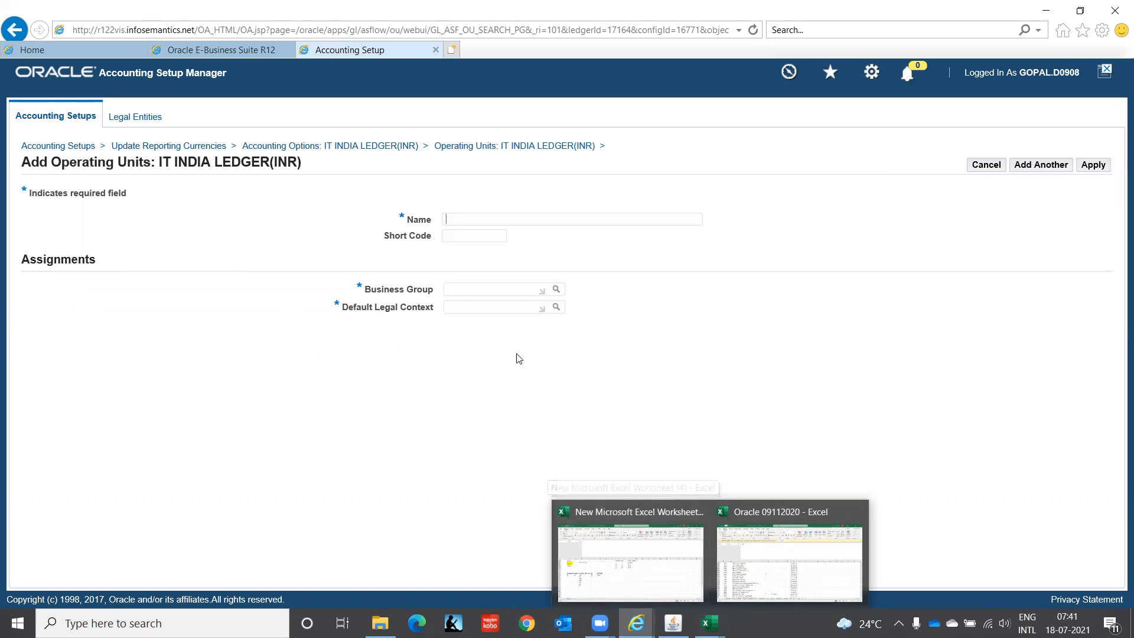
left_click(461, 217)
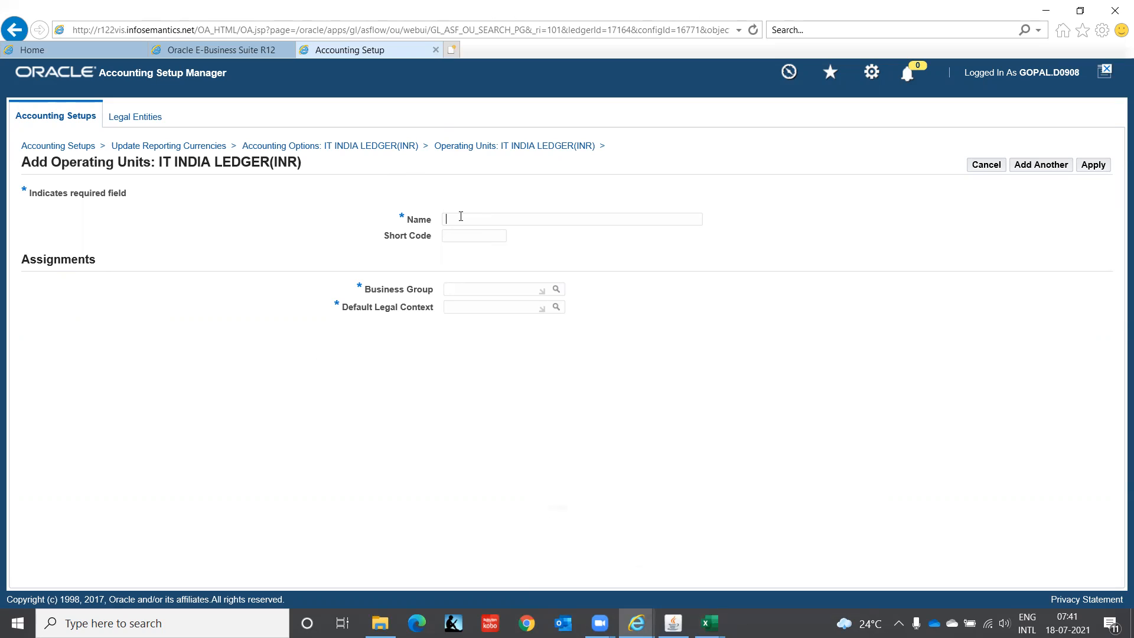
type("IT Private Limited(OU)")
key("Tab")
type("ITPL")
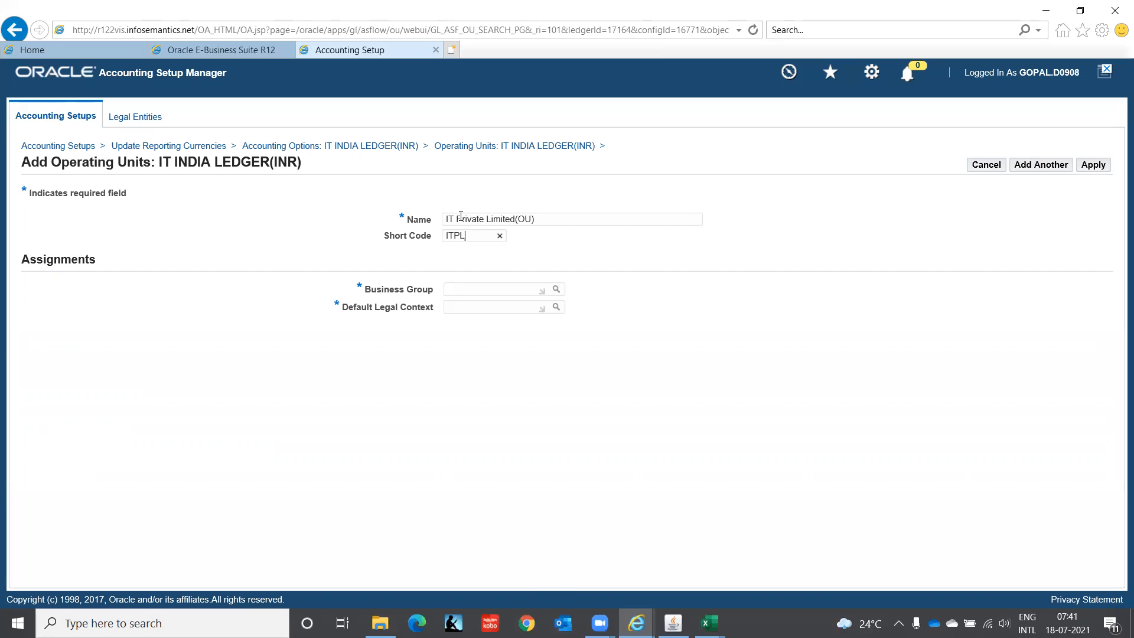
type("(OU)")
Step: Assign the business group IT Corporation(India) to the new operating unit
left_click(491, 290)
type("IT Cor")
key("Tab")
Step: Set the operating unit's Default Legal Context to the legal entity IT Private Limited, searching the legal entities for IT Pri
left_click(452, 304)
type("IT INDI")
key("Tab")
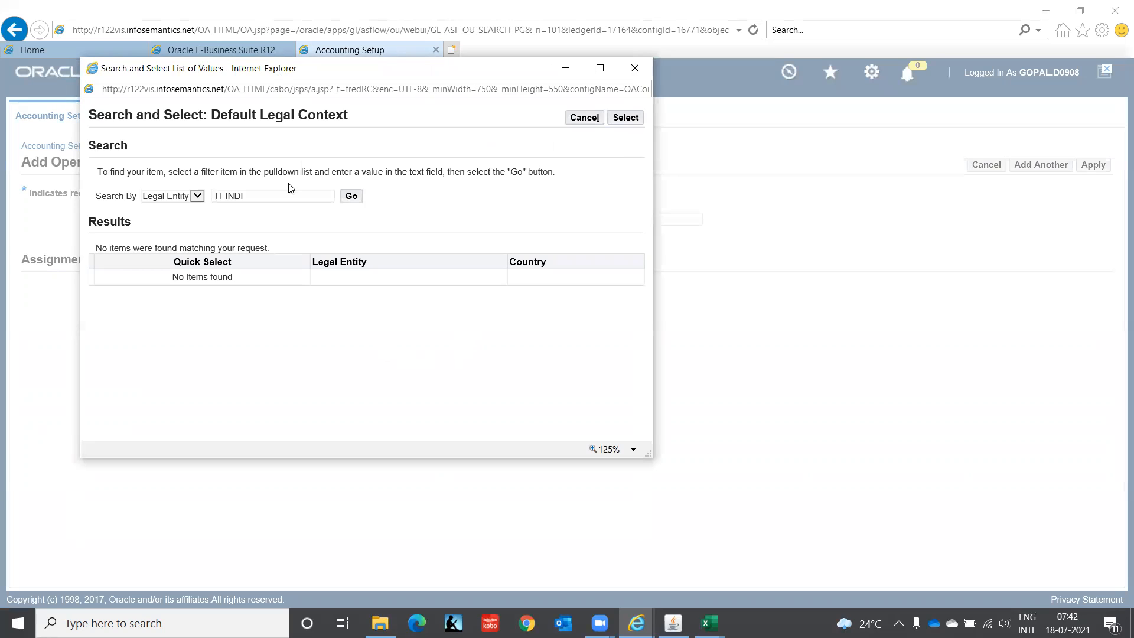
left_click(259, 196)
key("BackSpace")
key("BackSpace")
key("BackSpace")
key("BackSpace")
type("Pri")
key("Tab")
left_click(350, 196)
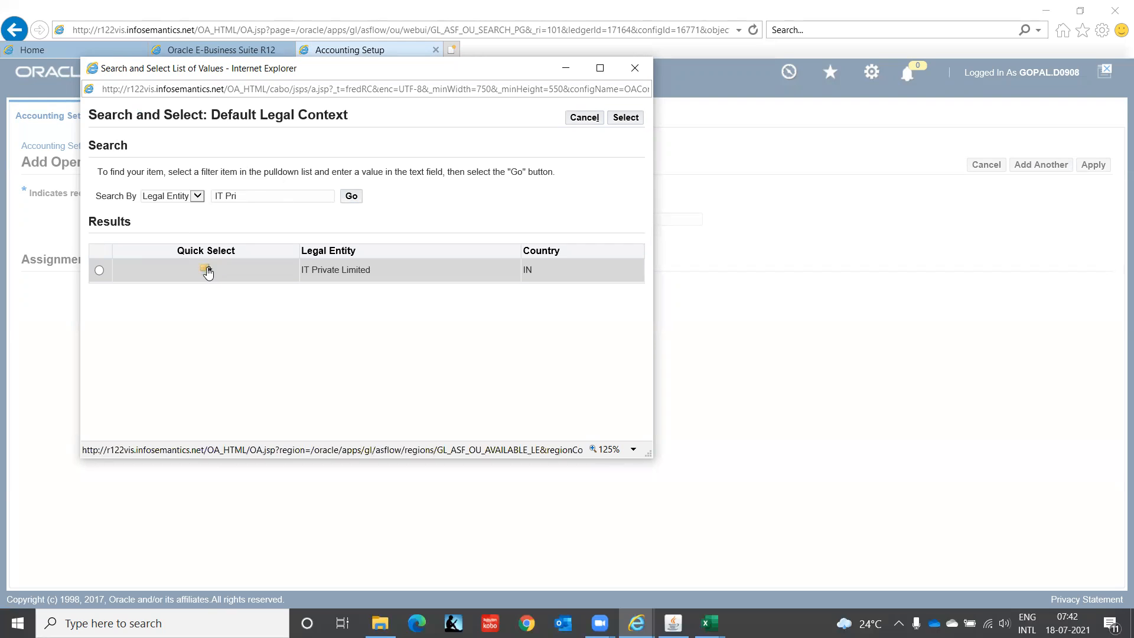
left_click(206, 270)
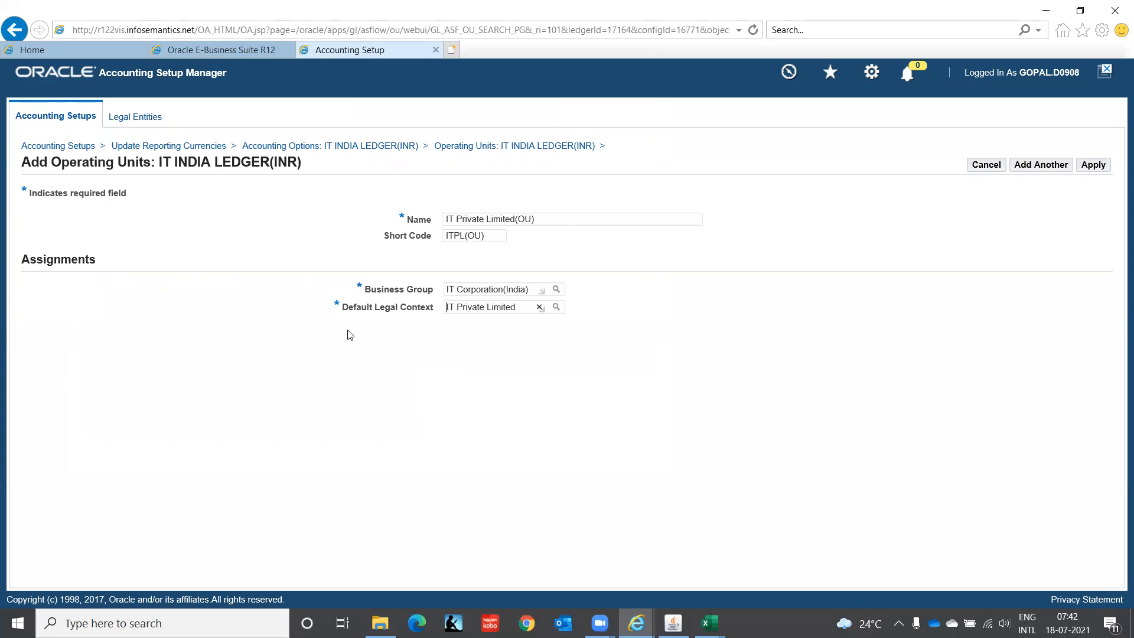
Step: Apply the new operating unit and complete the Operating Units setup step
left_click(1094, 167)
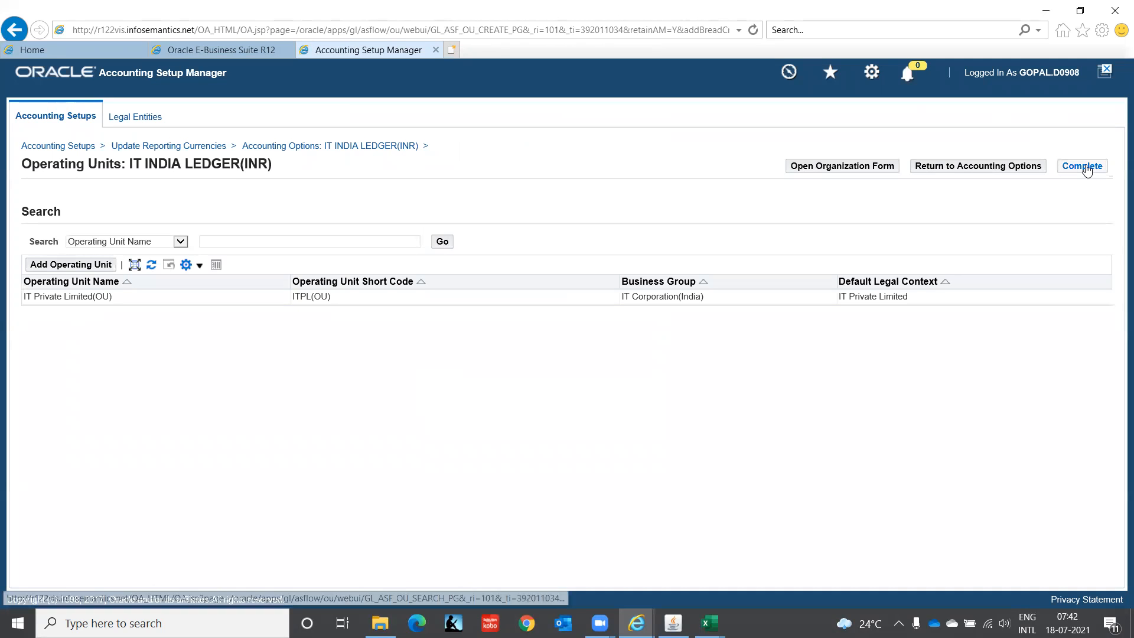
left_click(1088, 168)
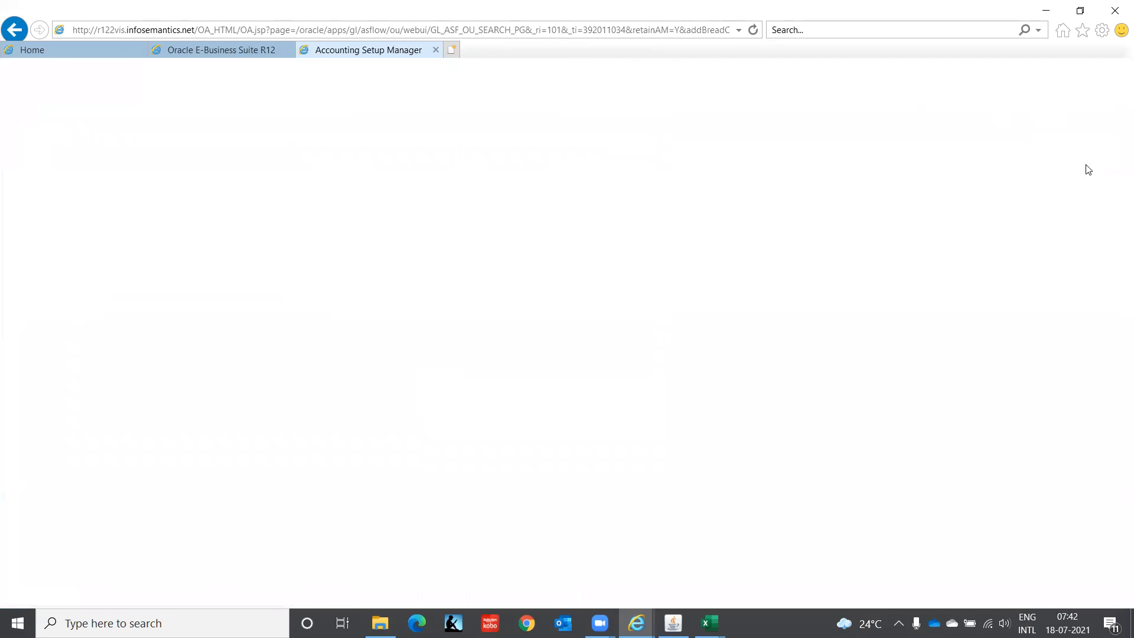
Step: Set the Intercompany Accounts setup step's status to Complete and save it, without a transaction account definition
scroll(1113, 266, "down", 3)
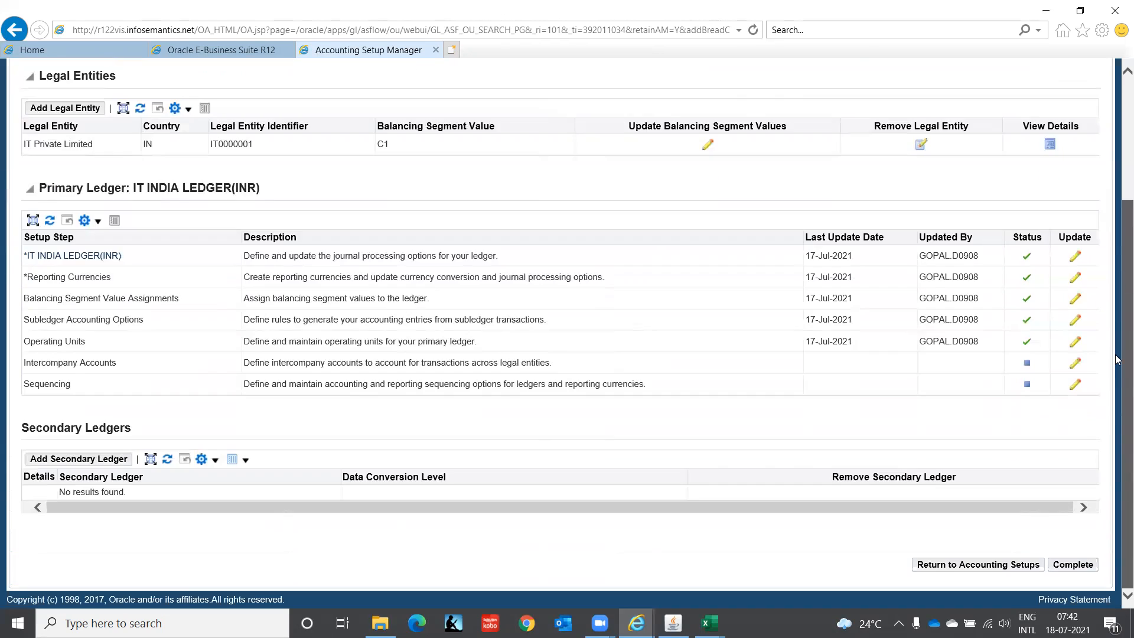
left_click(1078, 365)
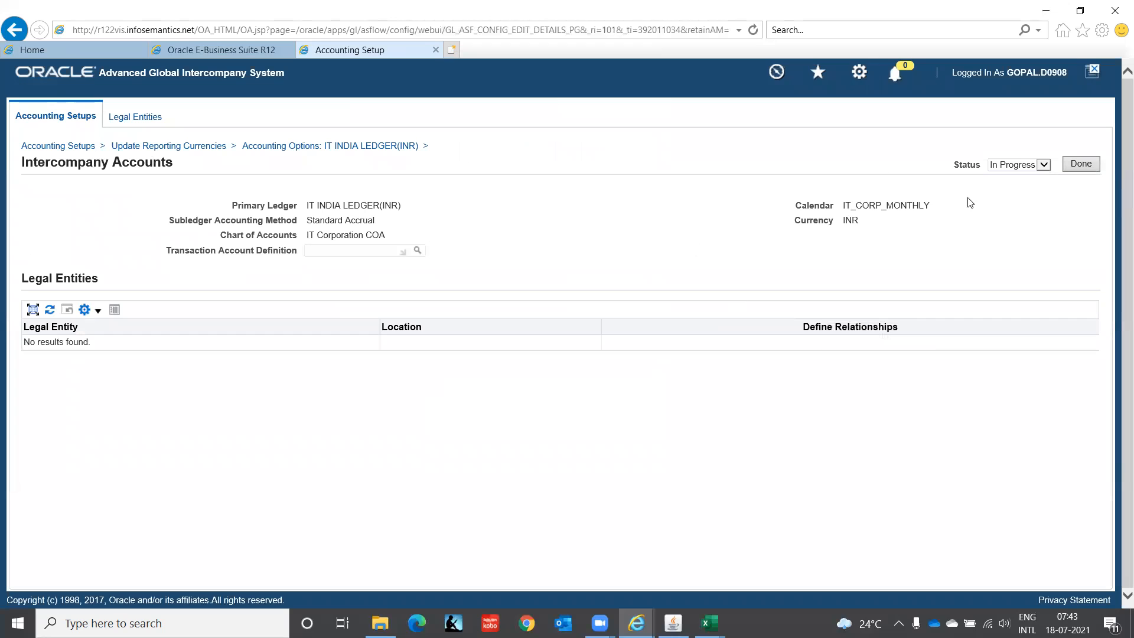
left_click(1044, 167)
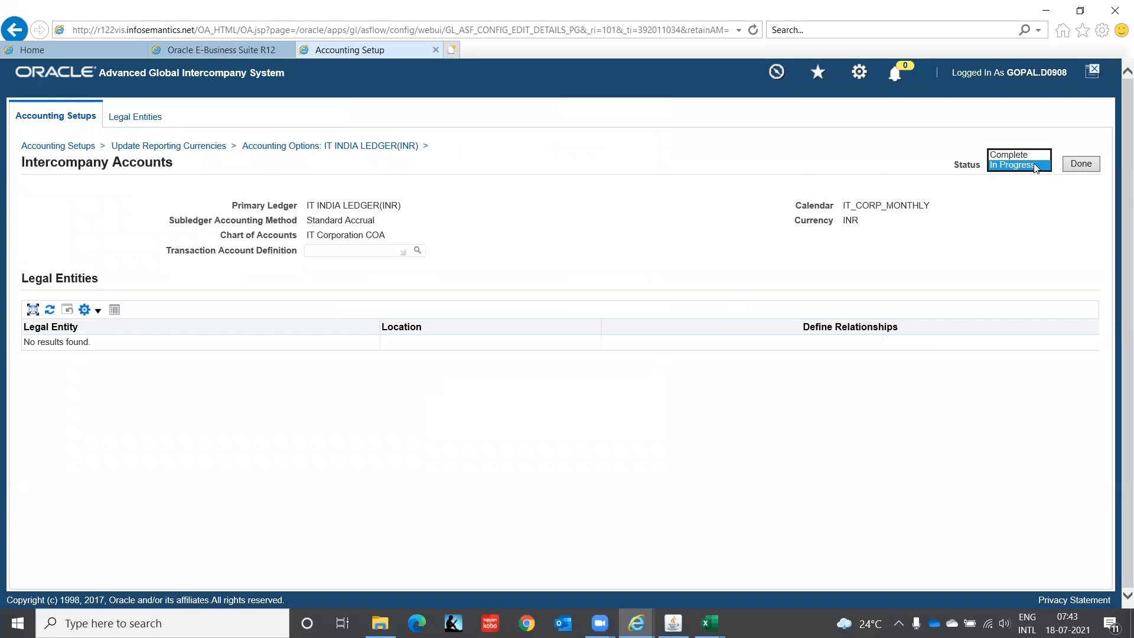
left_click(1012, 168)
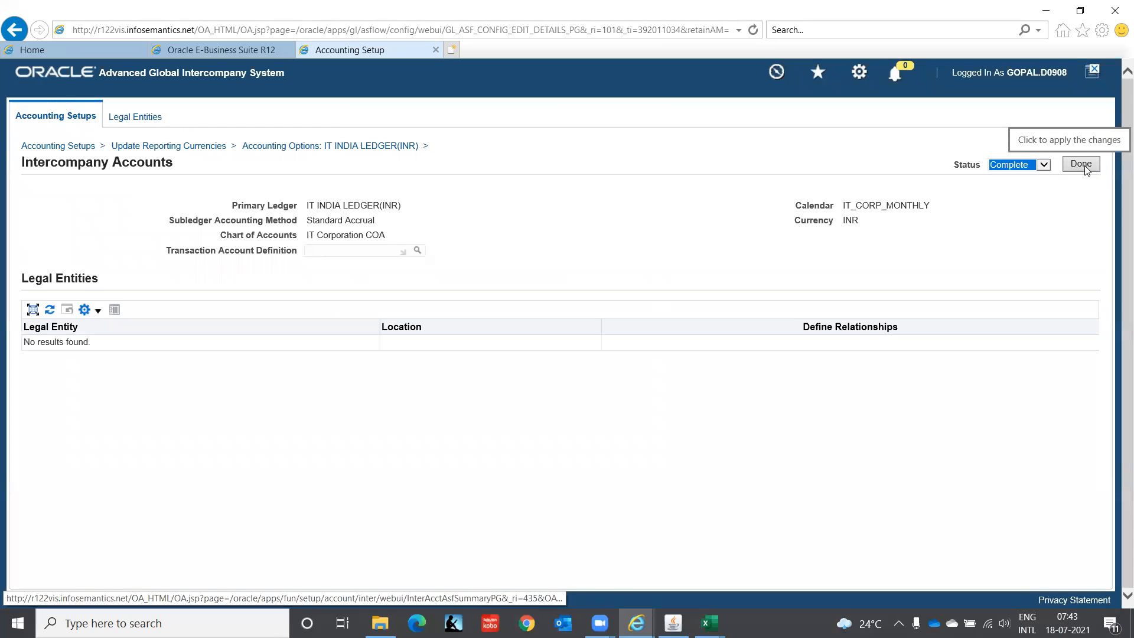
left_click(1085, 165)
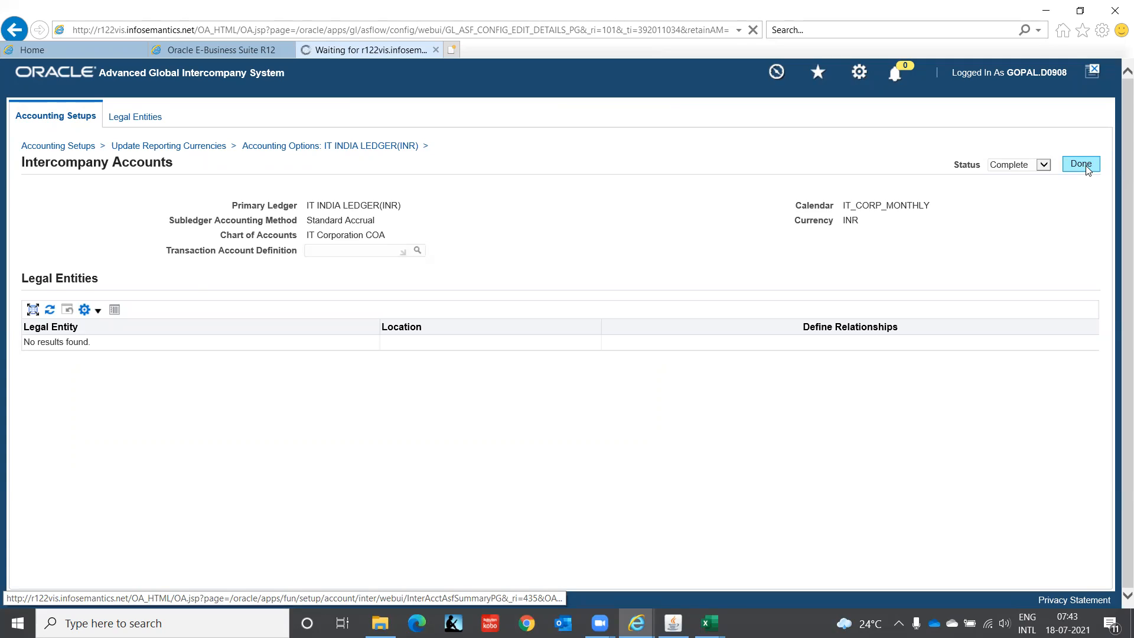
Step: Set the status of the primary ledger's Sequencing setup step to Complete, without adding a sequencing context
left_click_drag(1119, 235, 1097, 401)
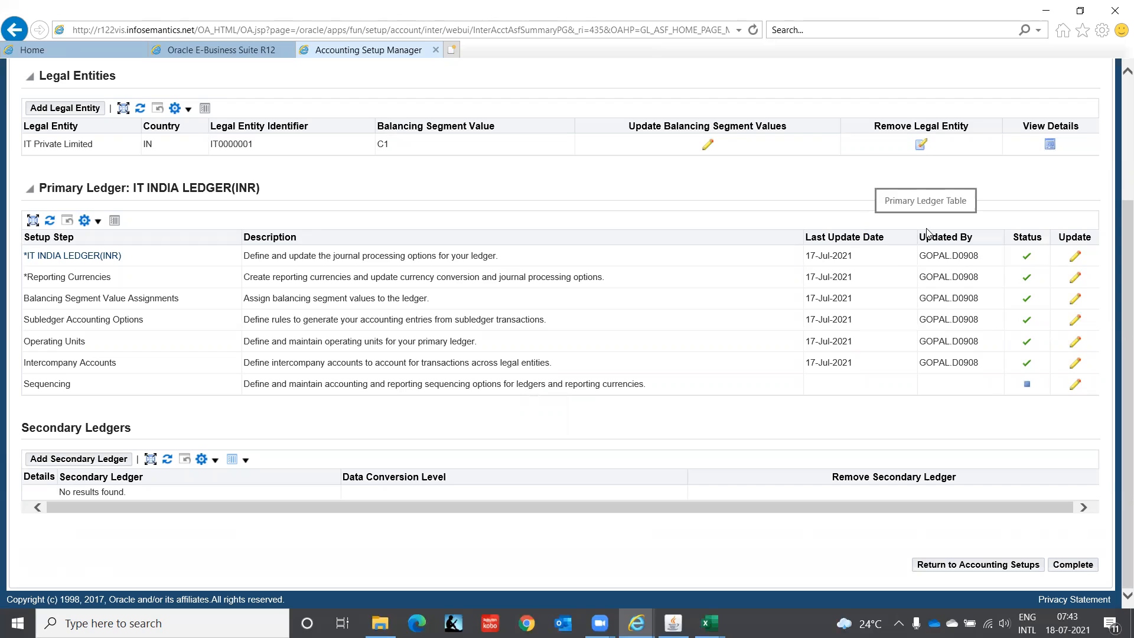
left_click(1076, 386)
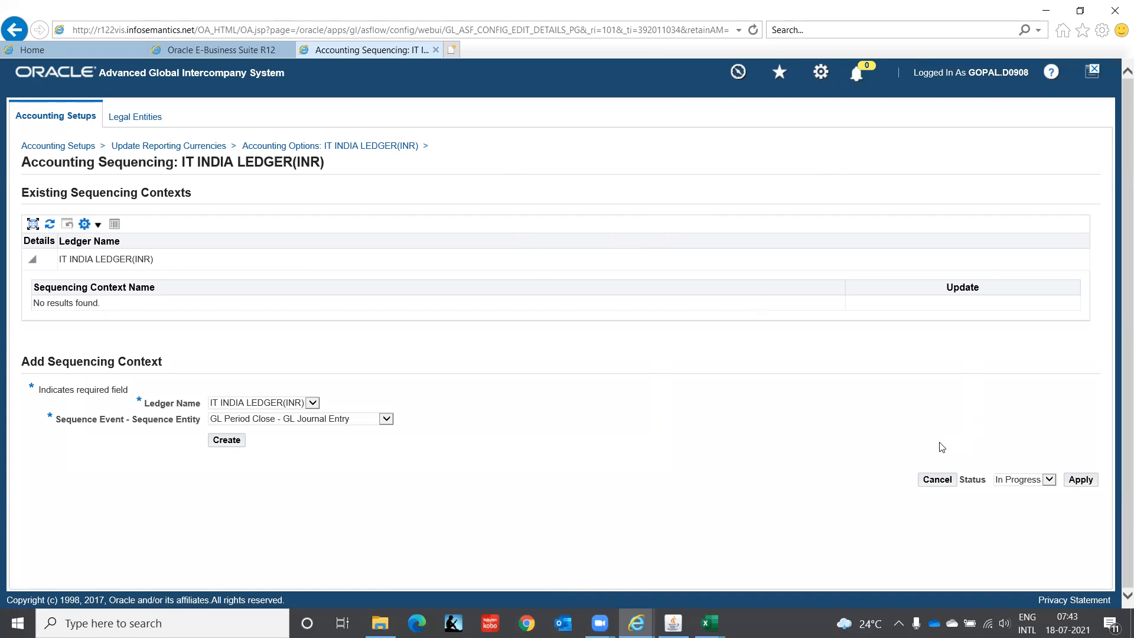
left_click(1049, 479)
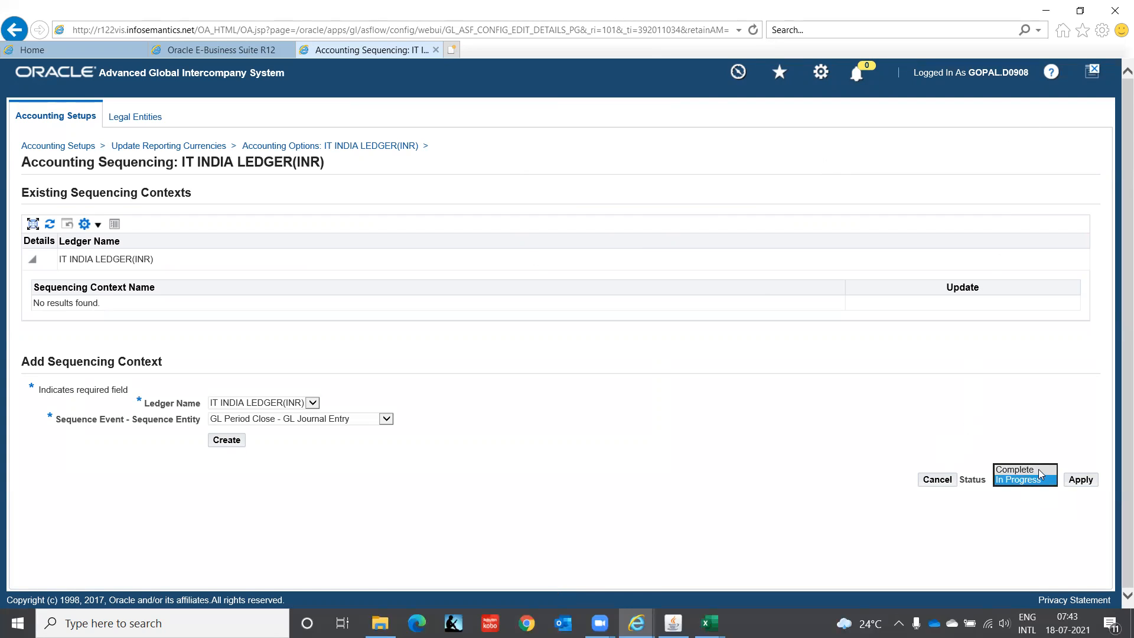
left_click(1040, 471)
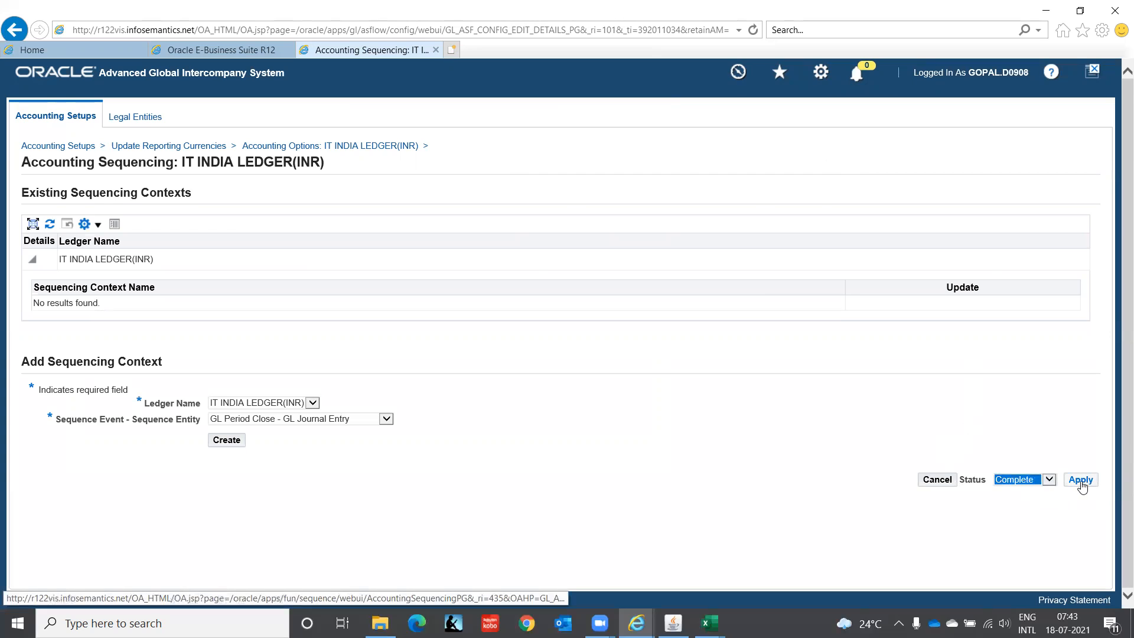